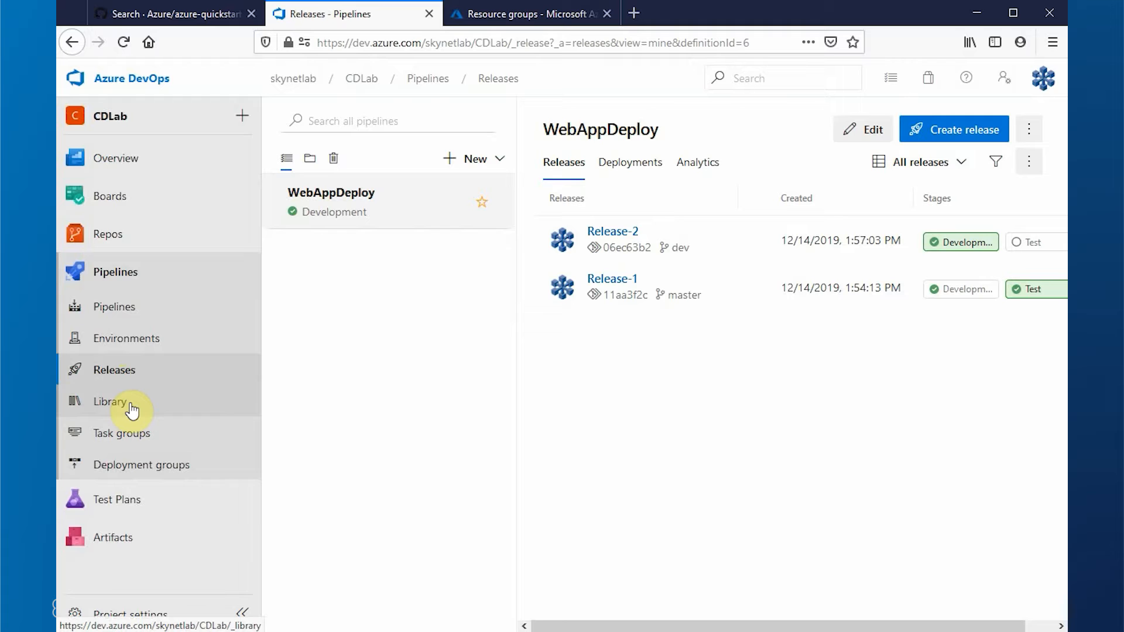
Step: Create a new variable group in the pipeline library and name it VarDev
click(131, 406)
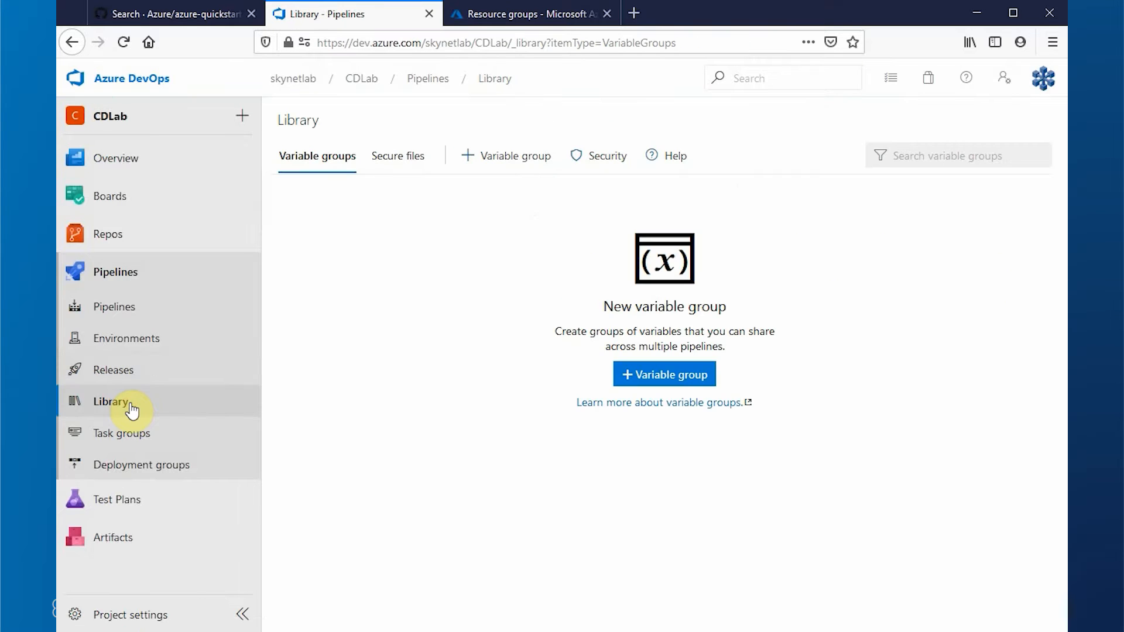
click(642, 379)
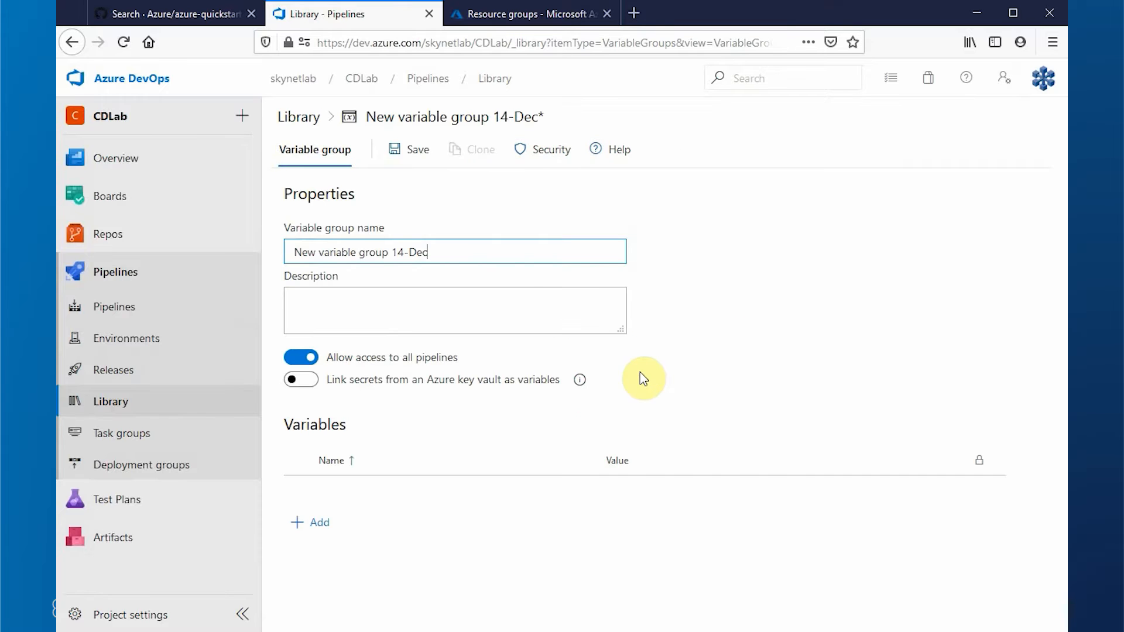
drag(447, 253, 166, 281)
text(D)
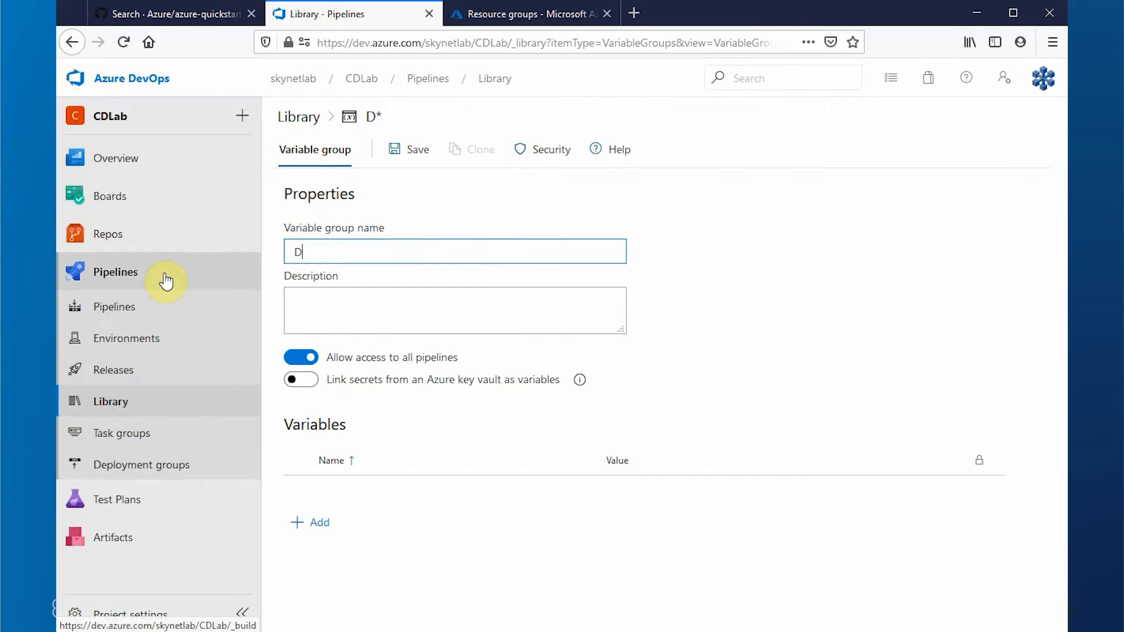
text(Var)
Step: Add three variables named ResourceGroupName, SlotName and WebAppName to the VarDev group
click(304, 524)
click(306, 562)
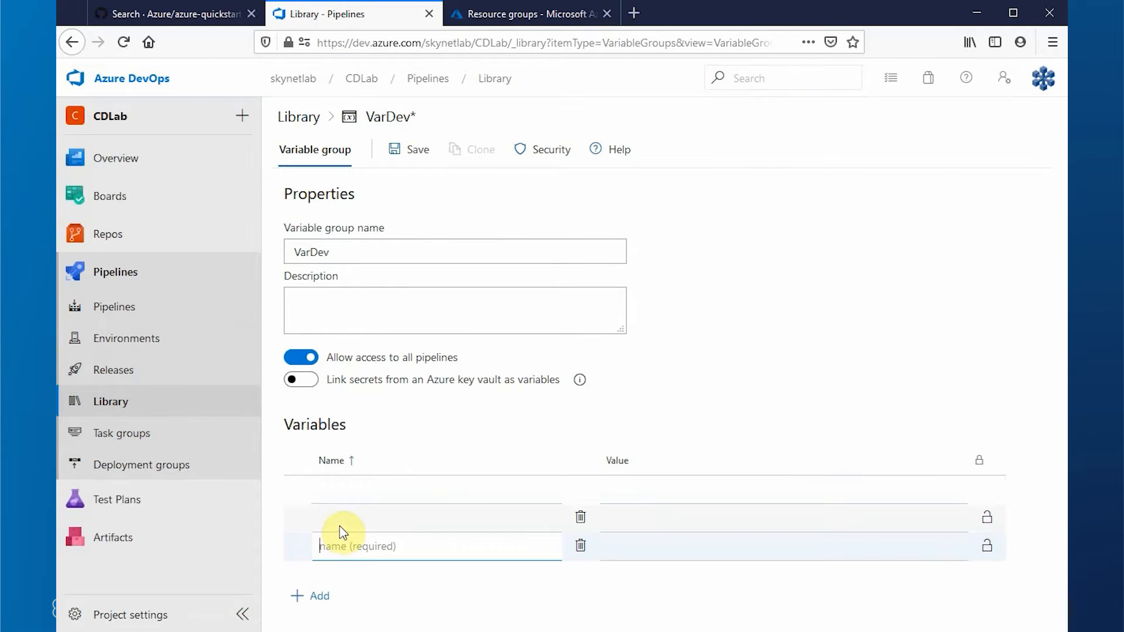
click(331, 491)
text(Res)
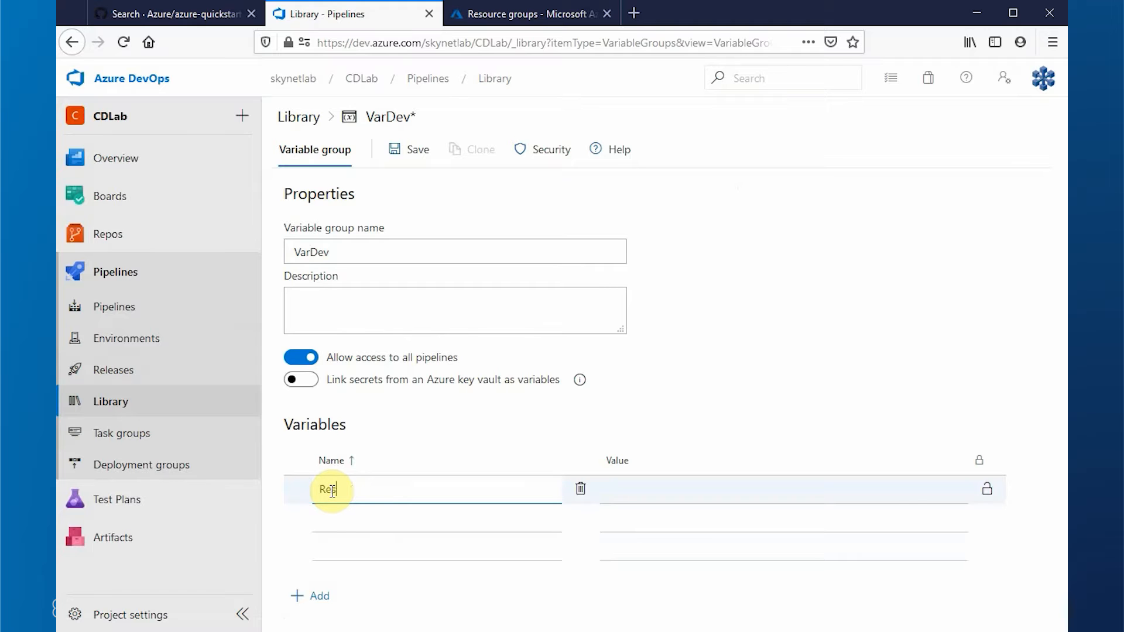
text(ourceGroupName)
key(Tab)
key(Return)
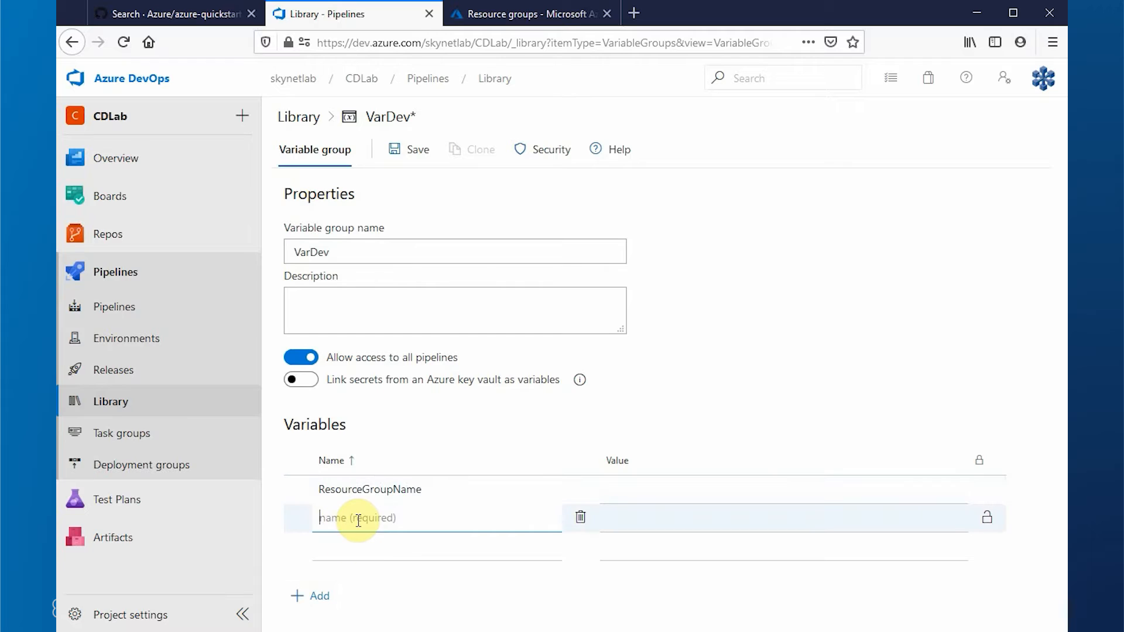
text(SlotName)
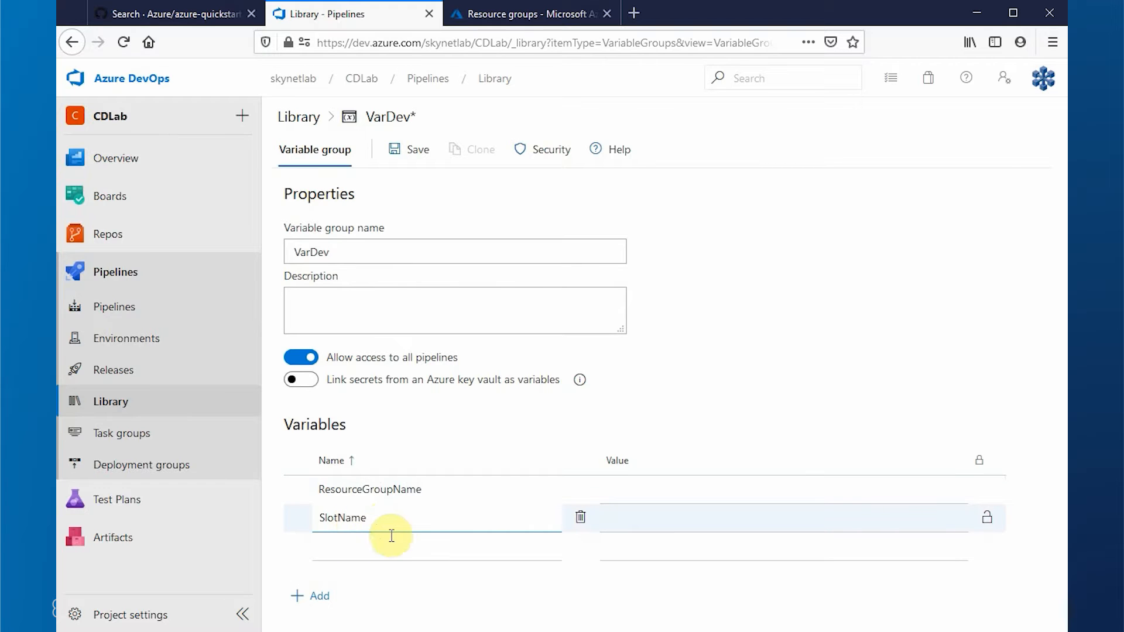
click(394, 541)
text(WebAppName)
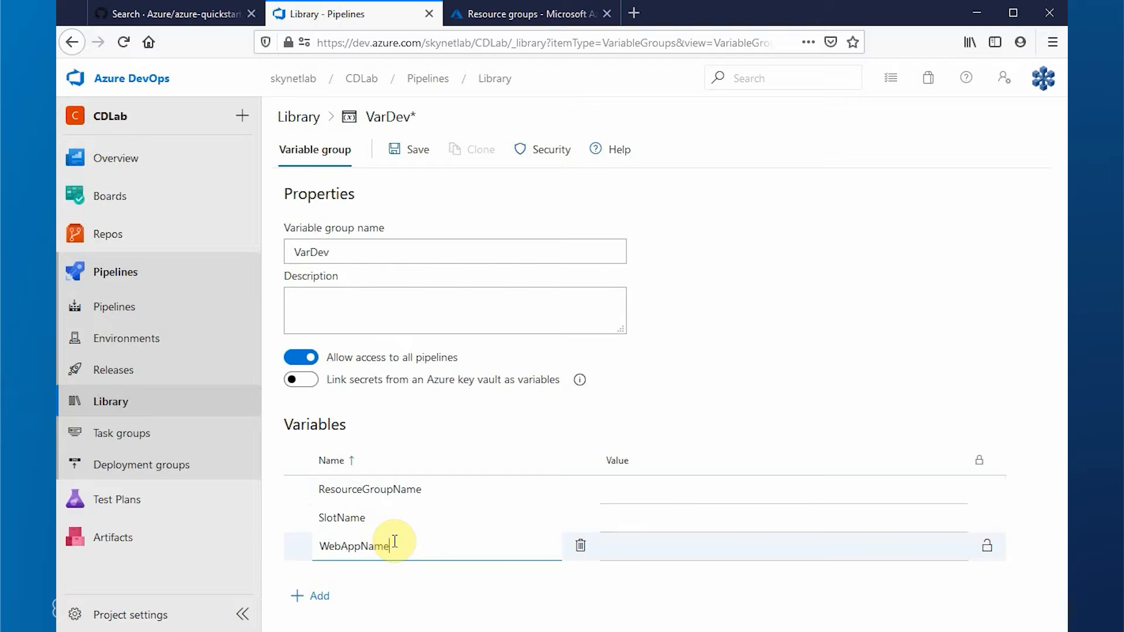
Step: Set ResourceGroupName to WebAppDev, SlotName to Dev and WebAppName to mqdecmywebappdev, and save the variable group
click(632, 489)
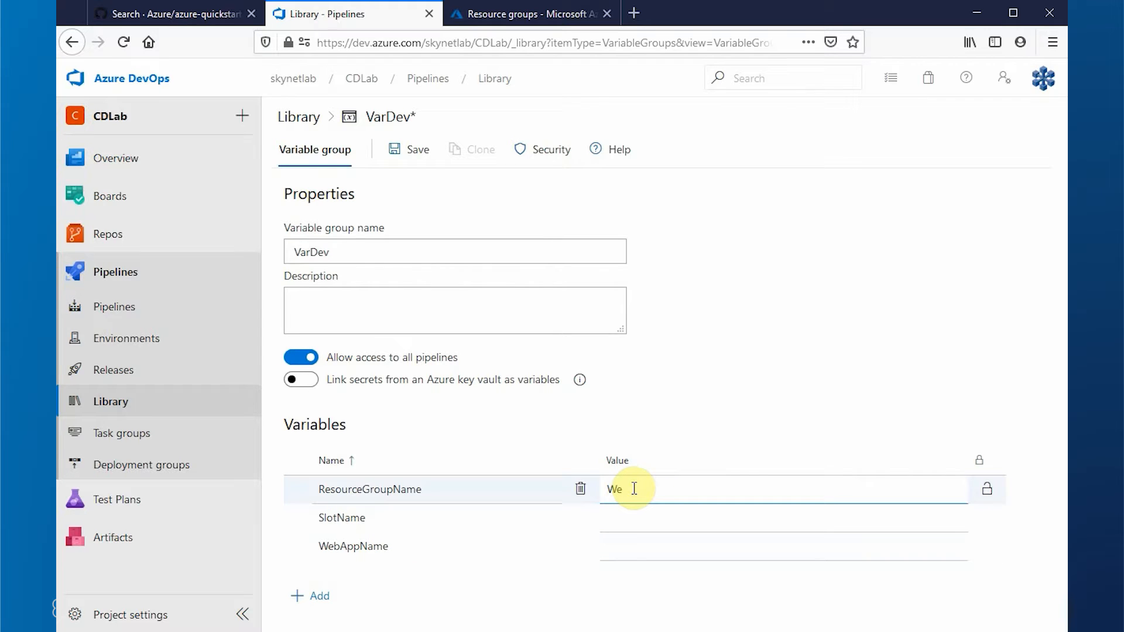
click(638, 519)
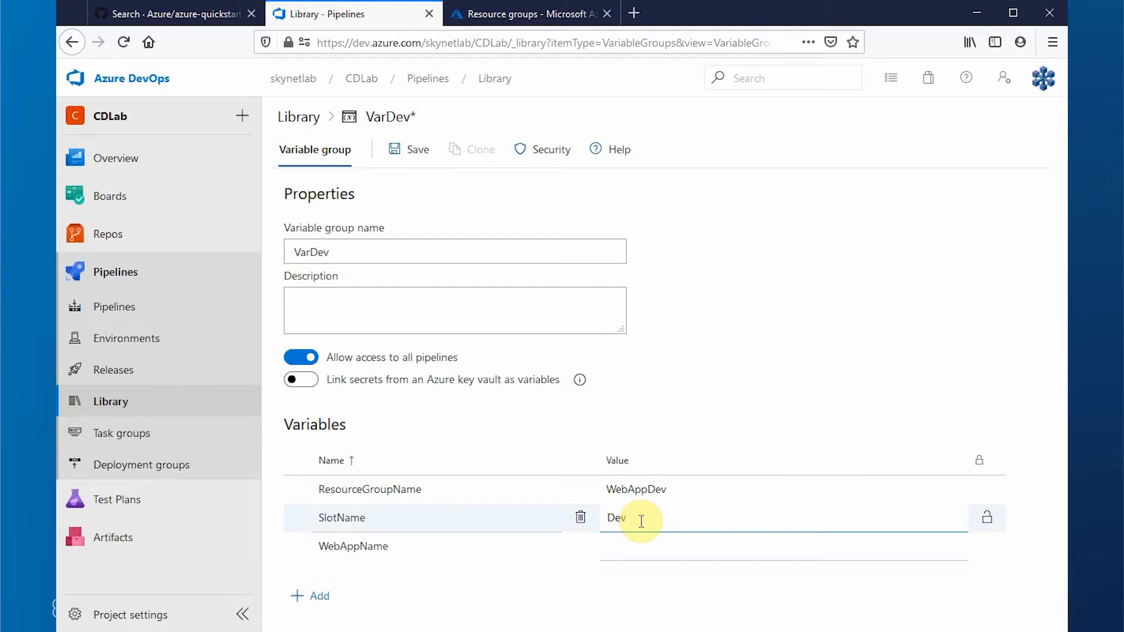
click(629, 544)
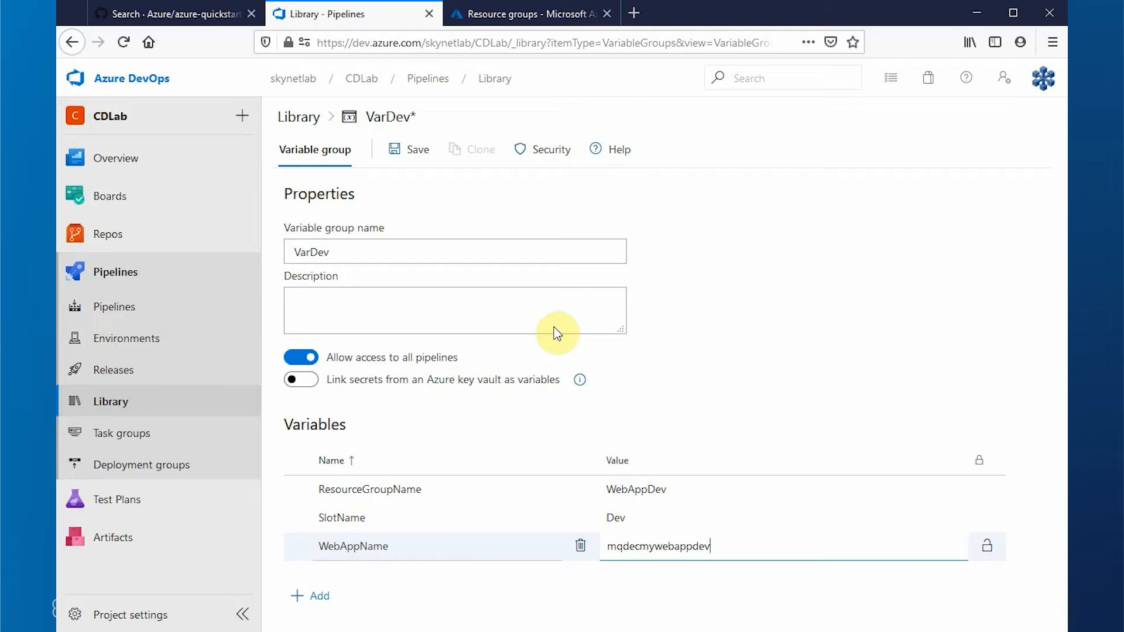
click(401, 156)
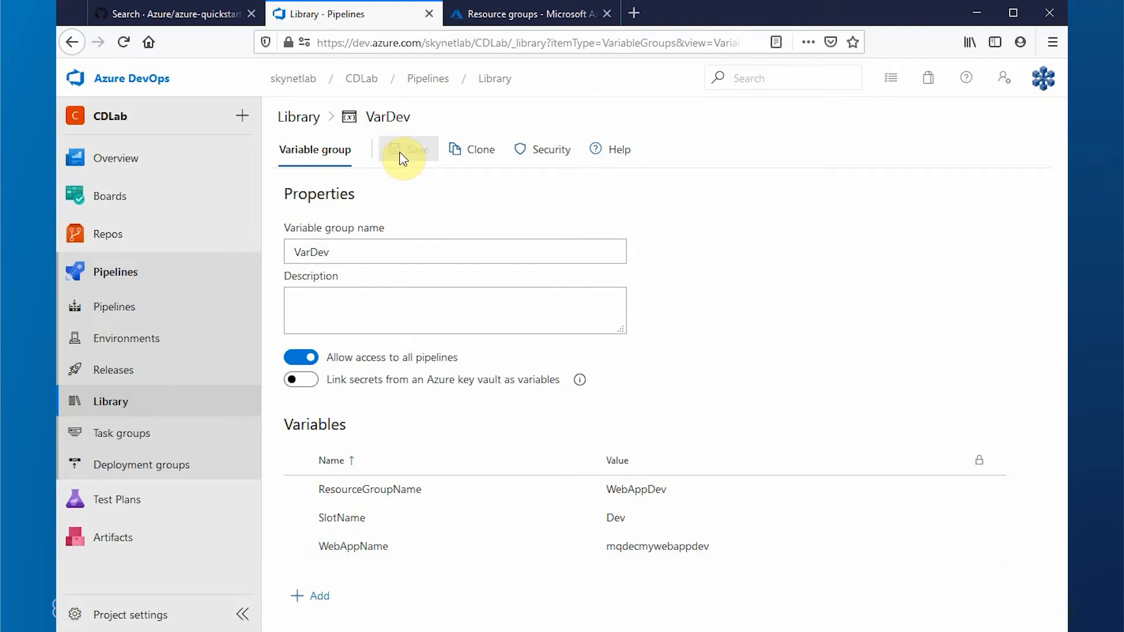
Step: Clone the VarDev variable group and name the copy VarProd
click(473, 153)
click(310, 252)
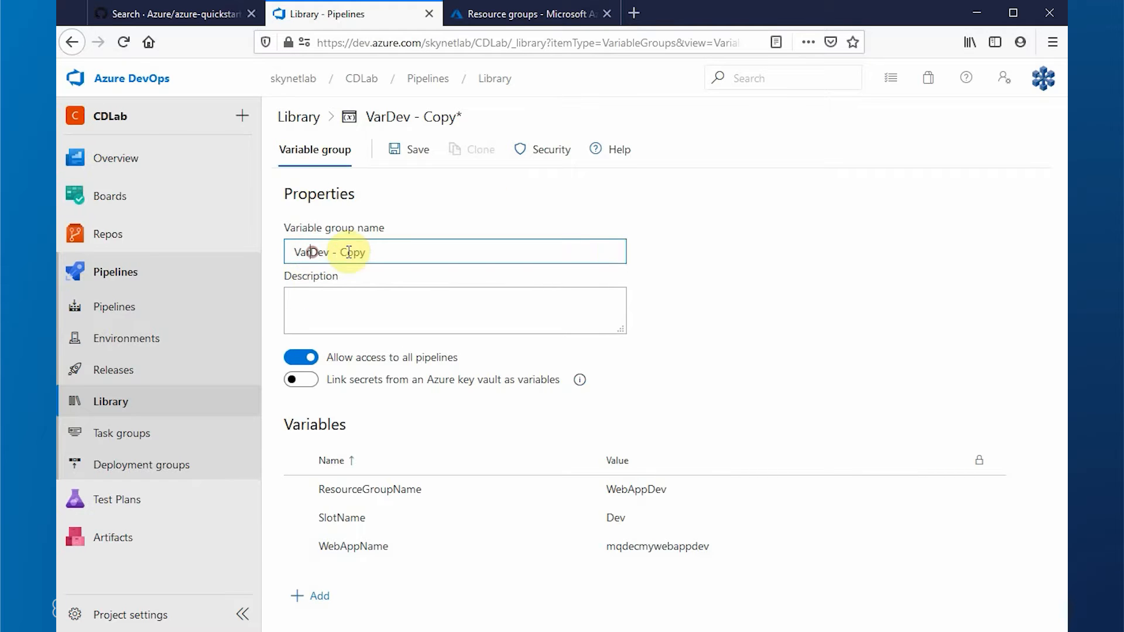
key(ctrl+a)
text(VarP)
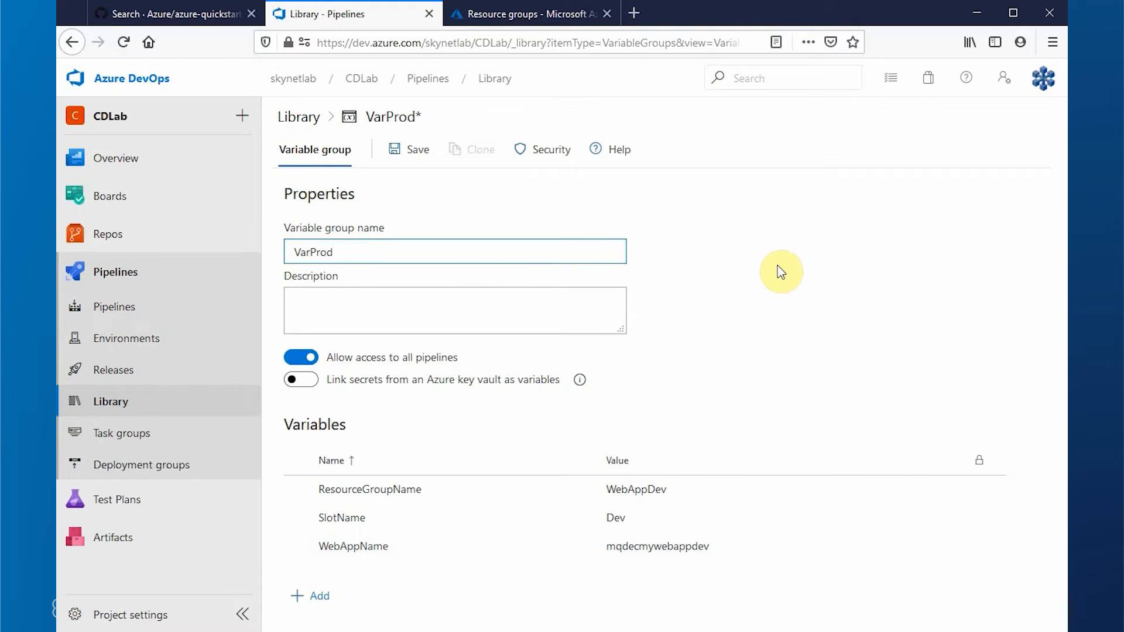
Step: Set VarProd's ResourceGroupName to WebApp, SlotName to PreProd and WebAppName to mqdecmywebapp, save the group and return to the library list
click(669, 489)
key(BackSpace)
key(BackSpace)
key(BackSpace)
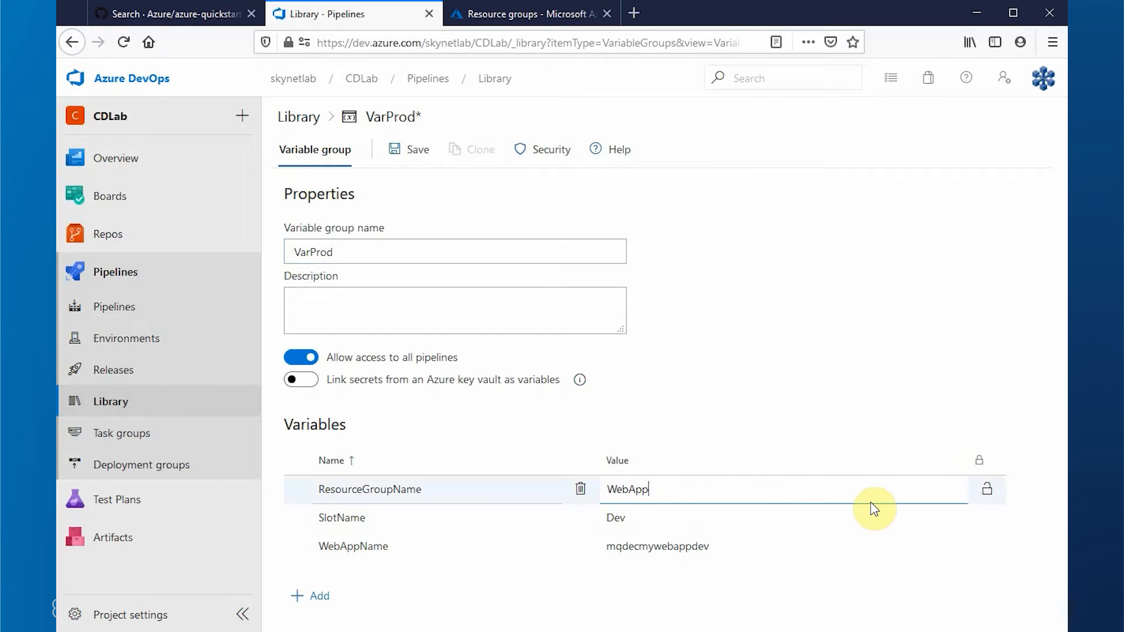
click(659, 517)
double_click(656, 516)
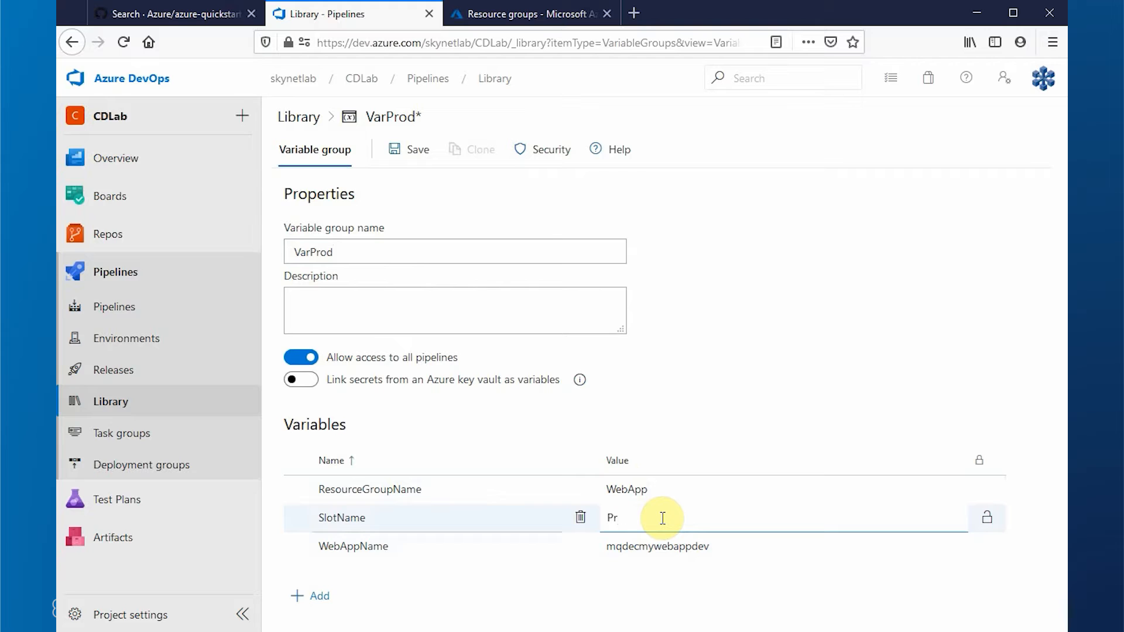
click(691, 544)
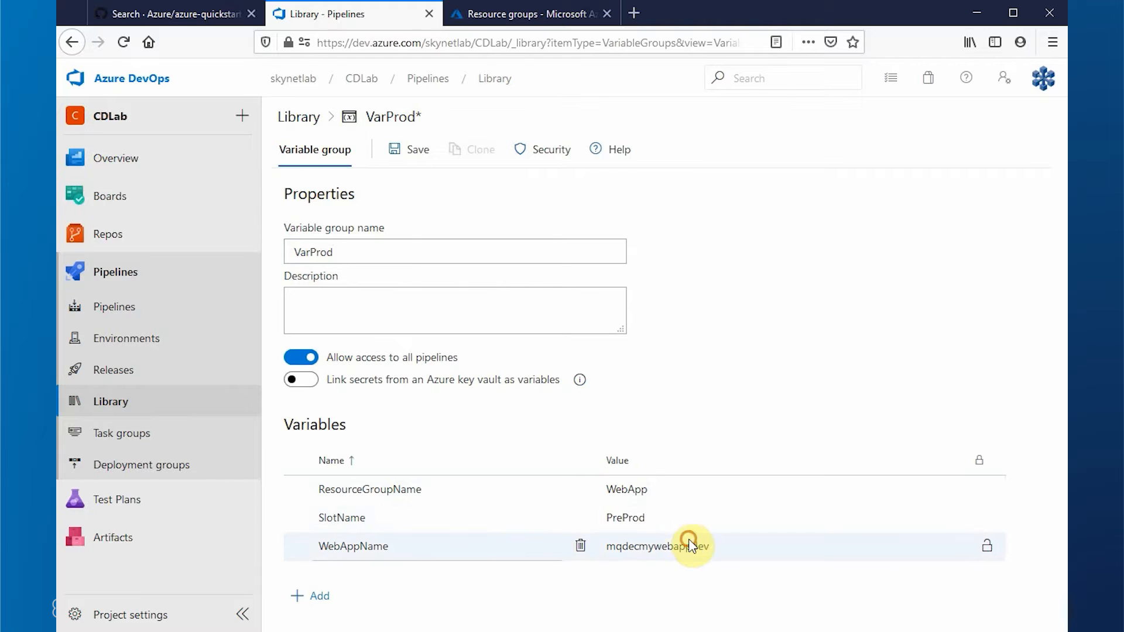
double_click(697, 546)
key(BackSpace)
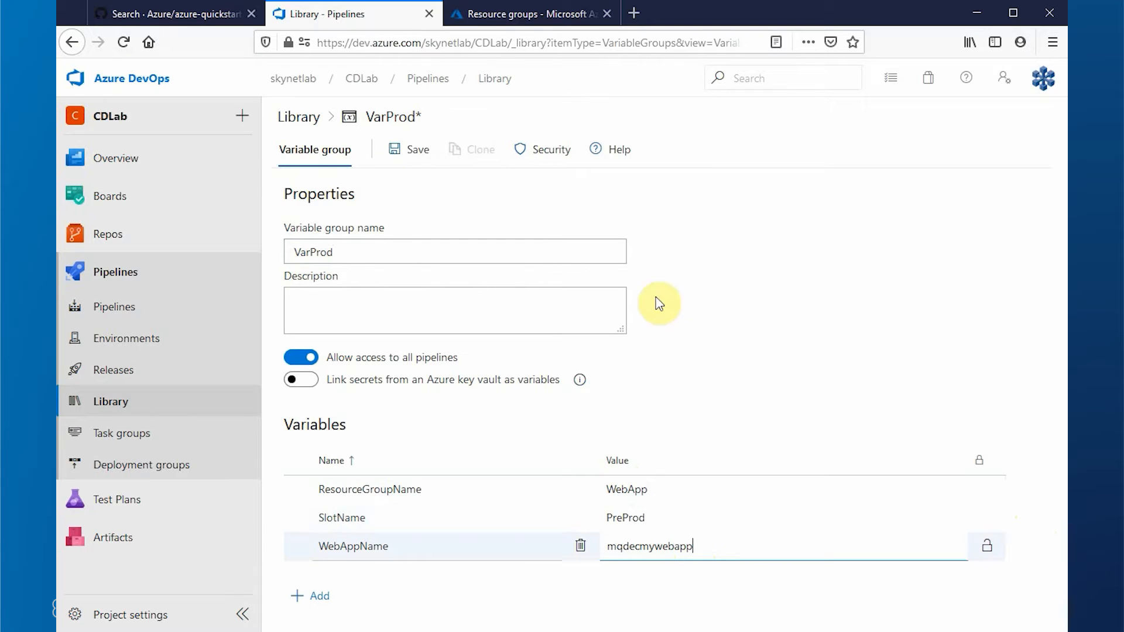
click(397, 152)
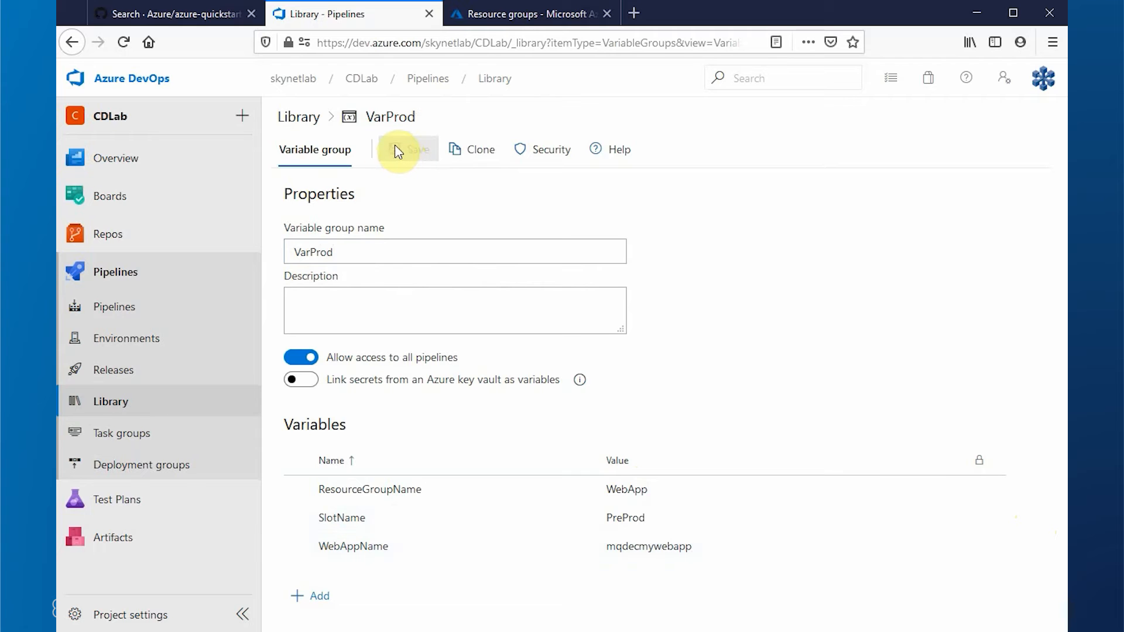
click(285, 116)
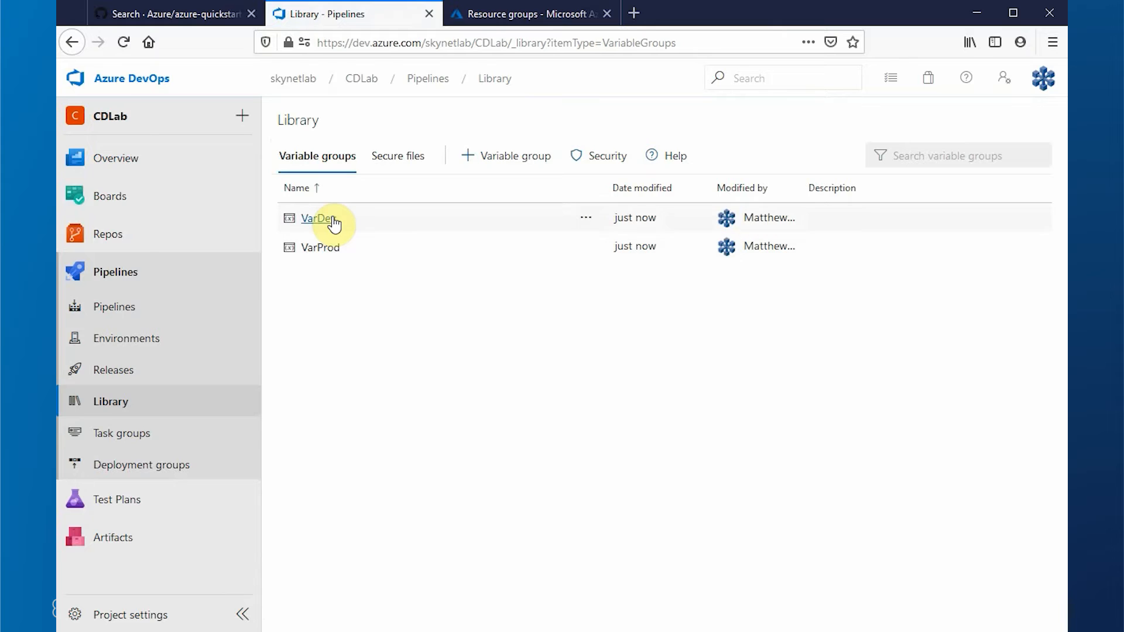
Step: Edit the WebAppDeploy release pipeline and add a pipeline variable Region with the value West US
click(109, 368)
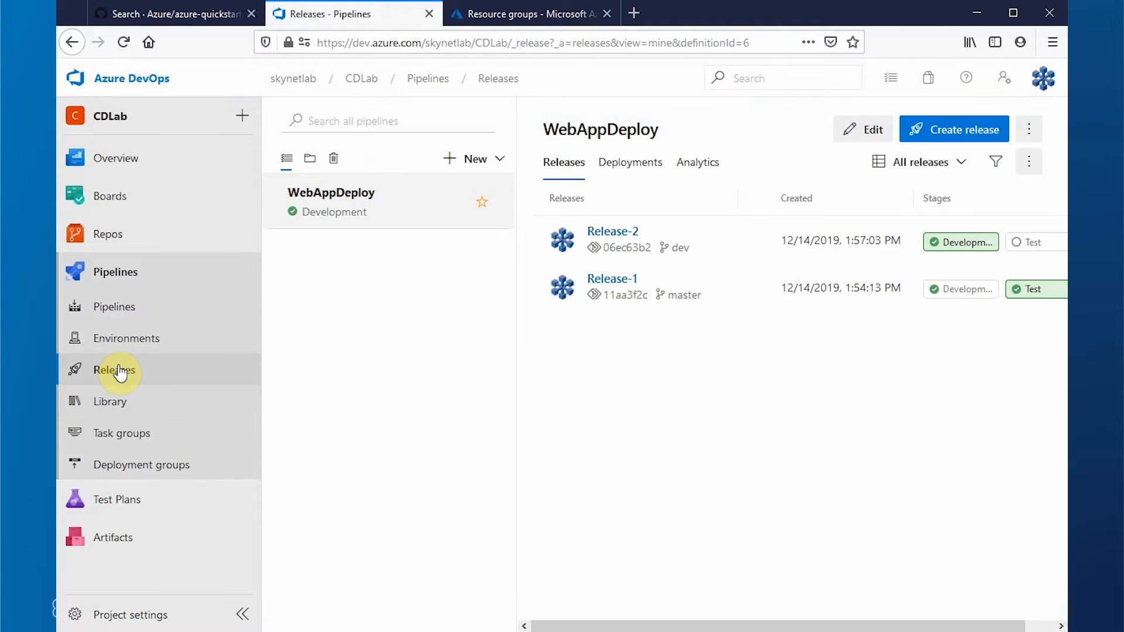
click(860, 133)
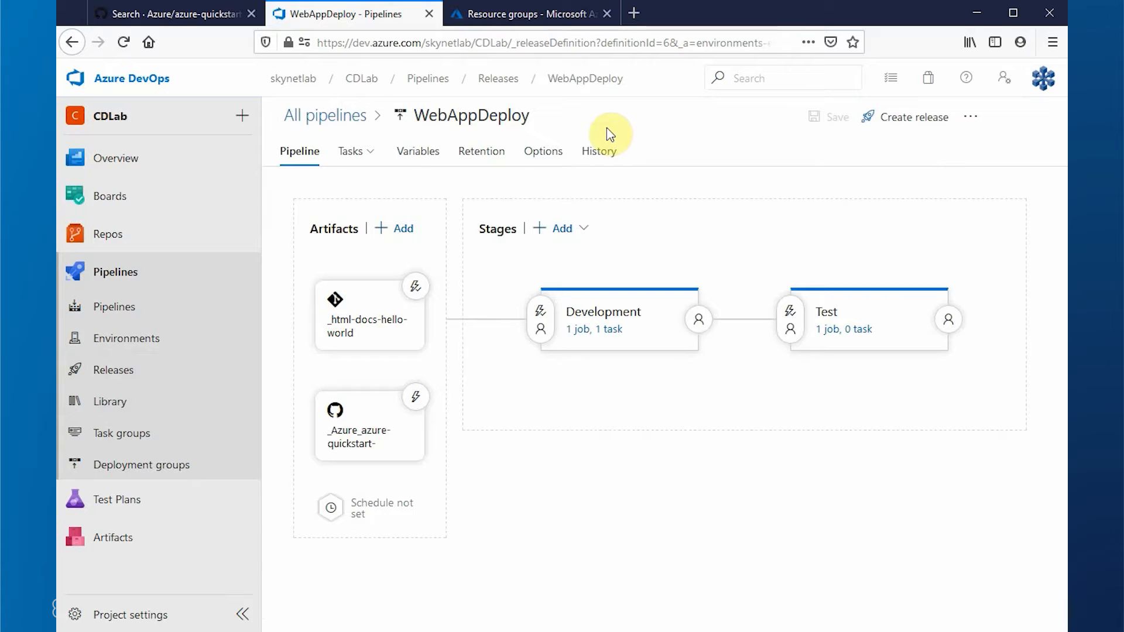
click(426, 155)
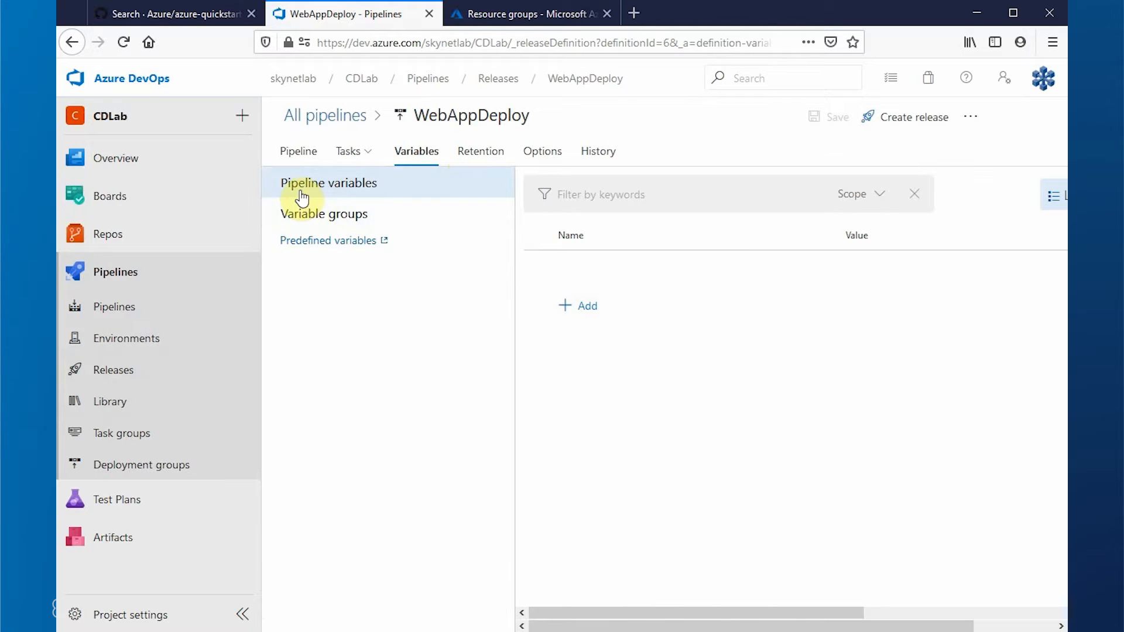
click(562, 306)
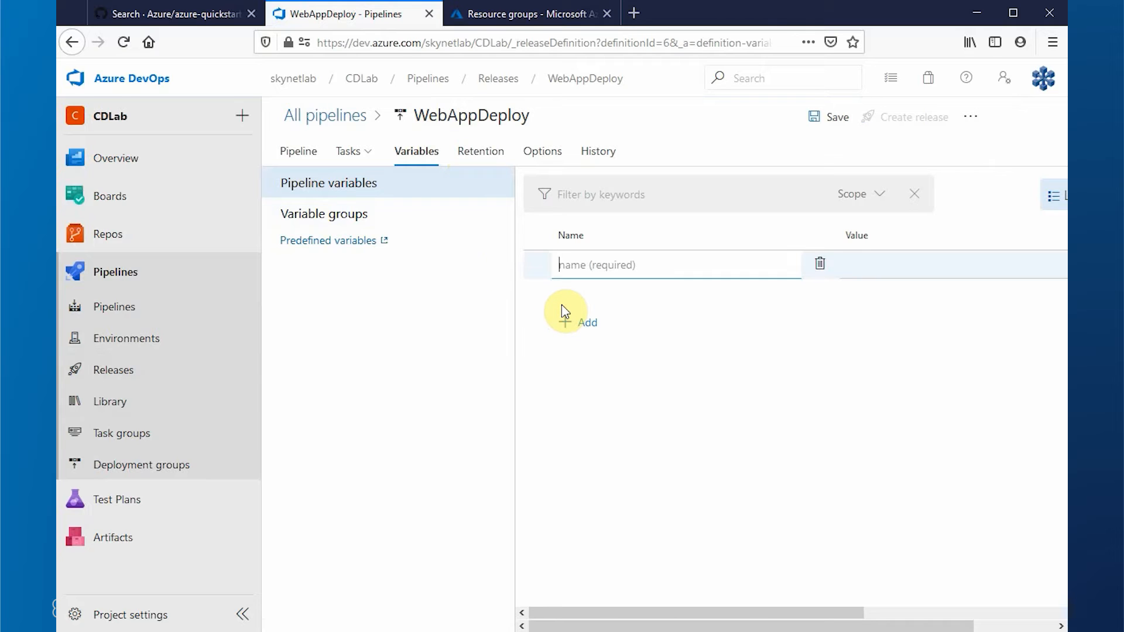
text(Region)
click(918, 275)
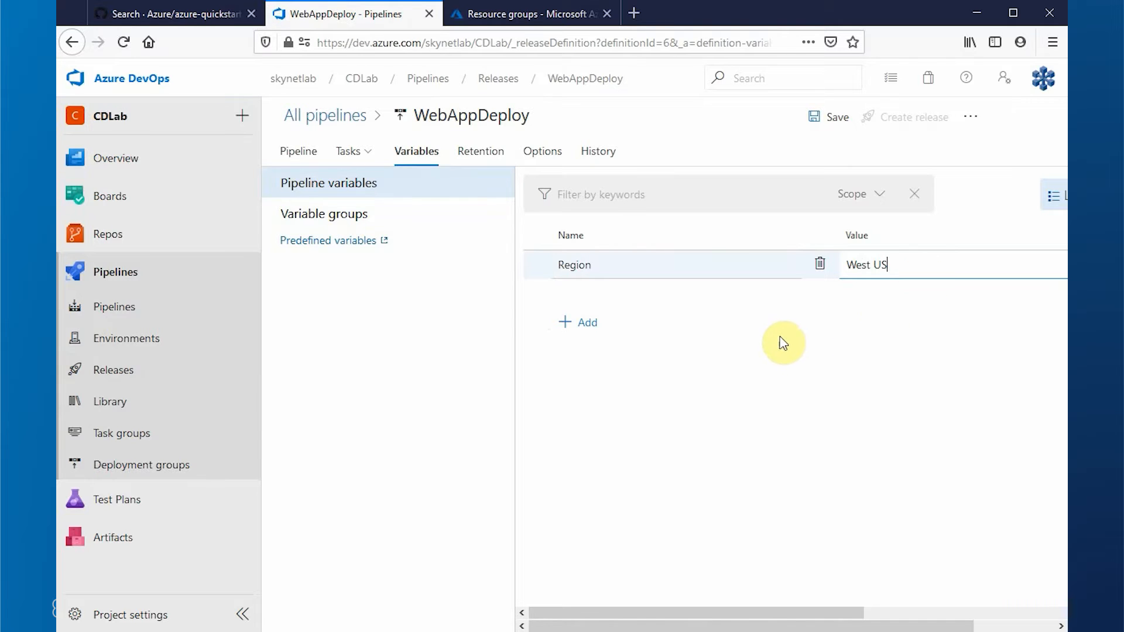
click(642, 412)
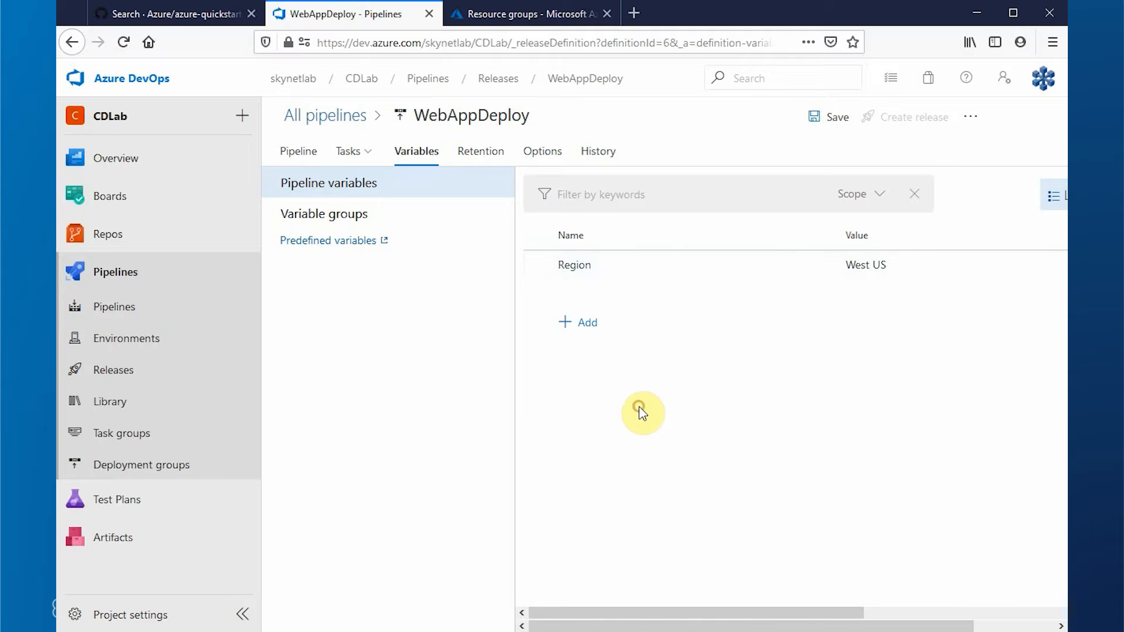
Step: Link the VarDev variable group to the release pipeline, scoped to the Development and Test stages
click(354, 218)
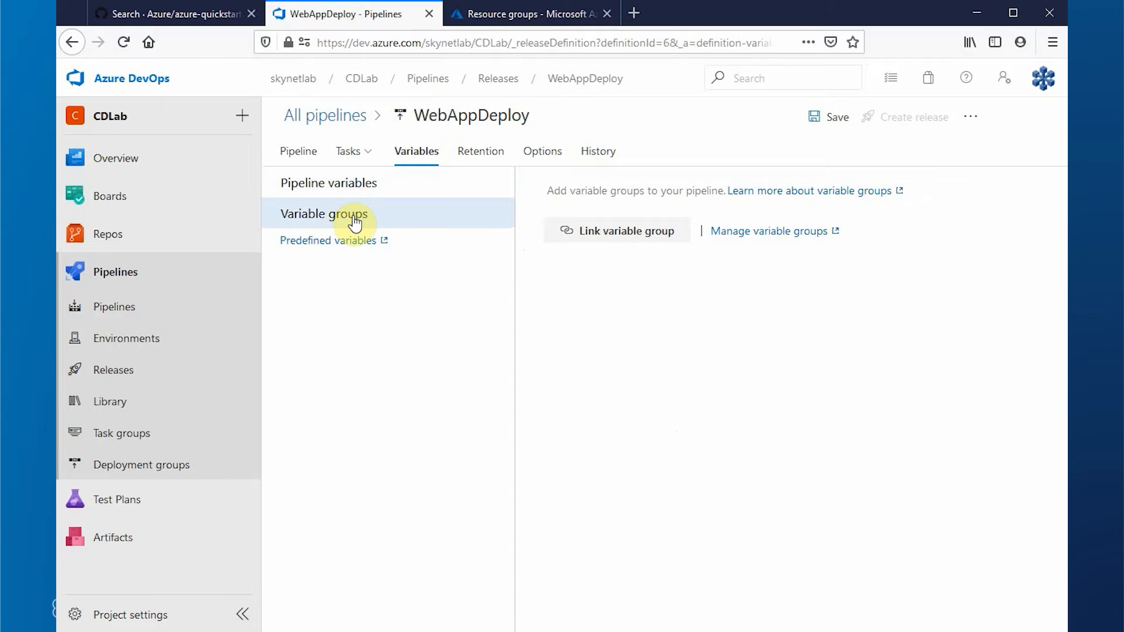
click(590, 231)
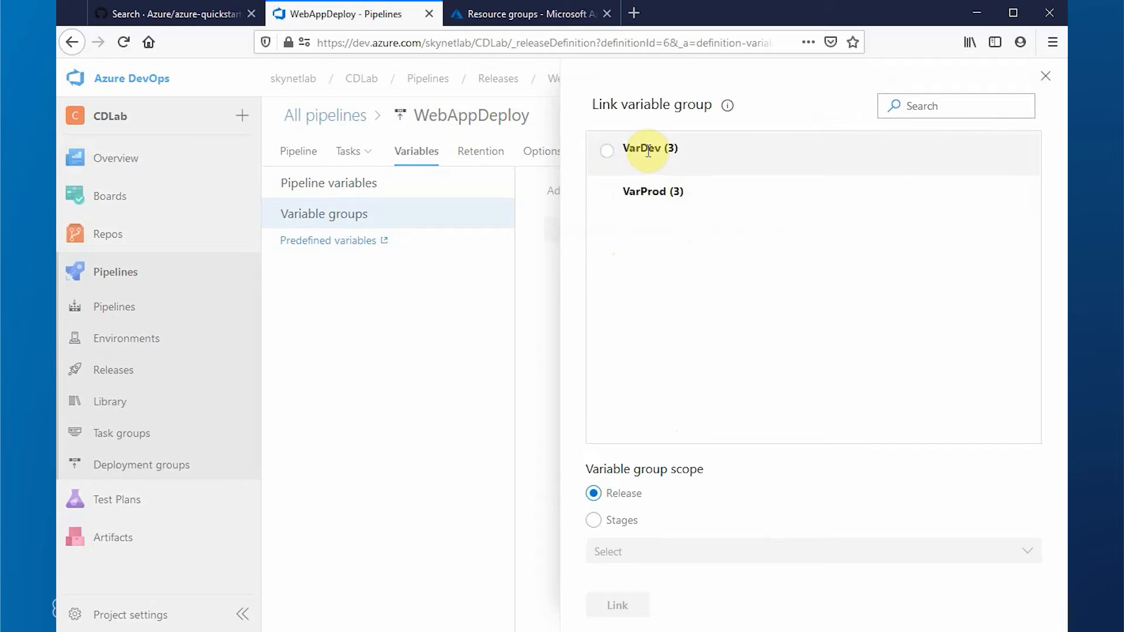
click(606, 152)
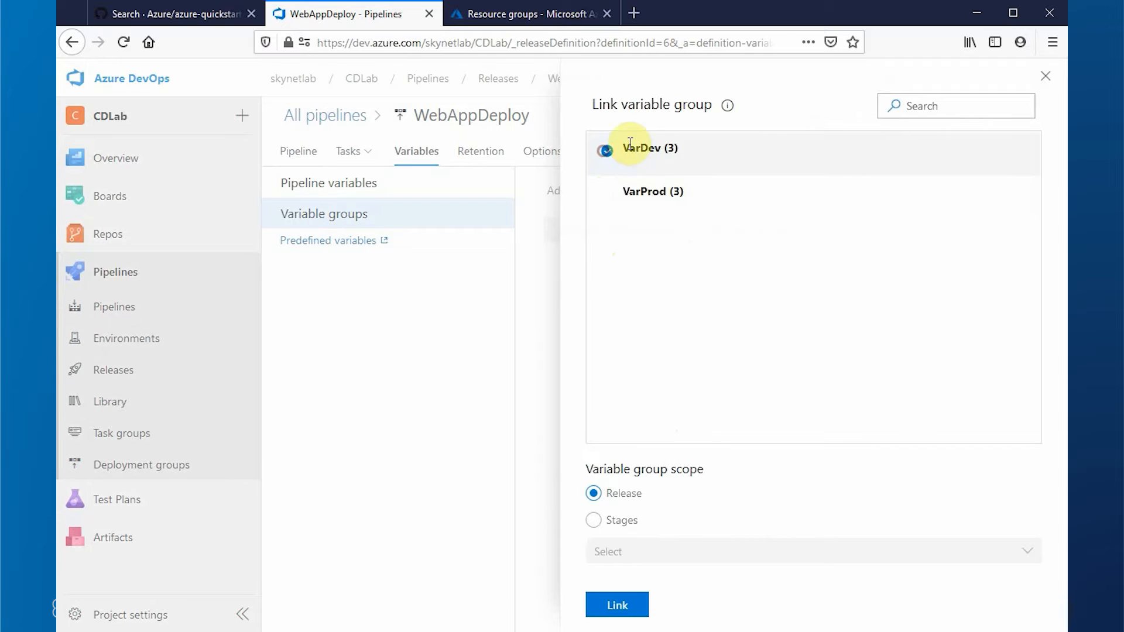
click(594, 523)
click(612, 553)
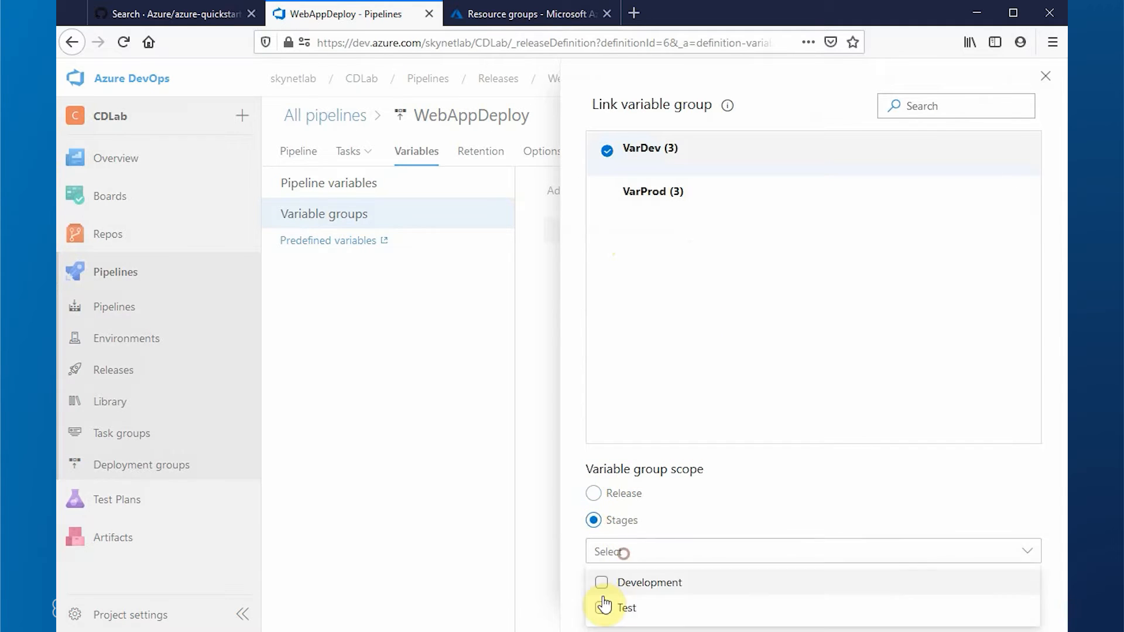
click(597, 584)
click(601, 608)
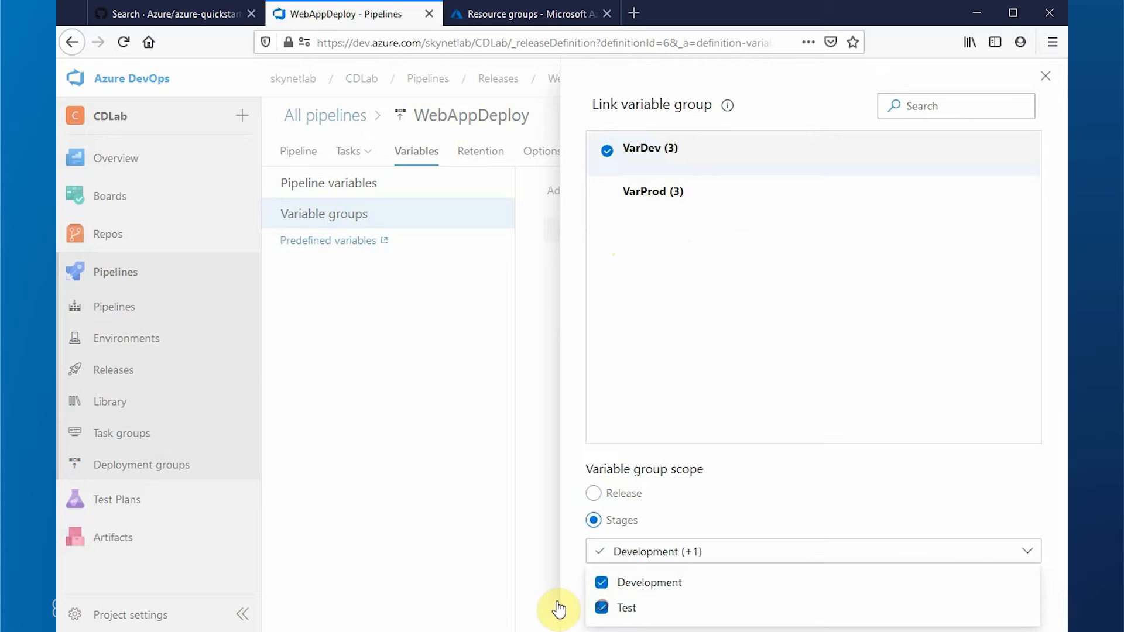
click(527, 576)
click(611, 605)
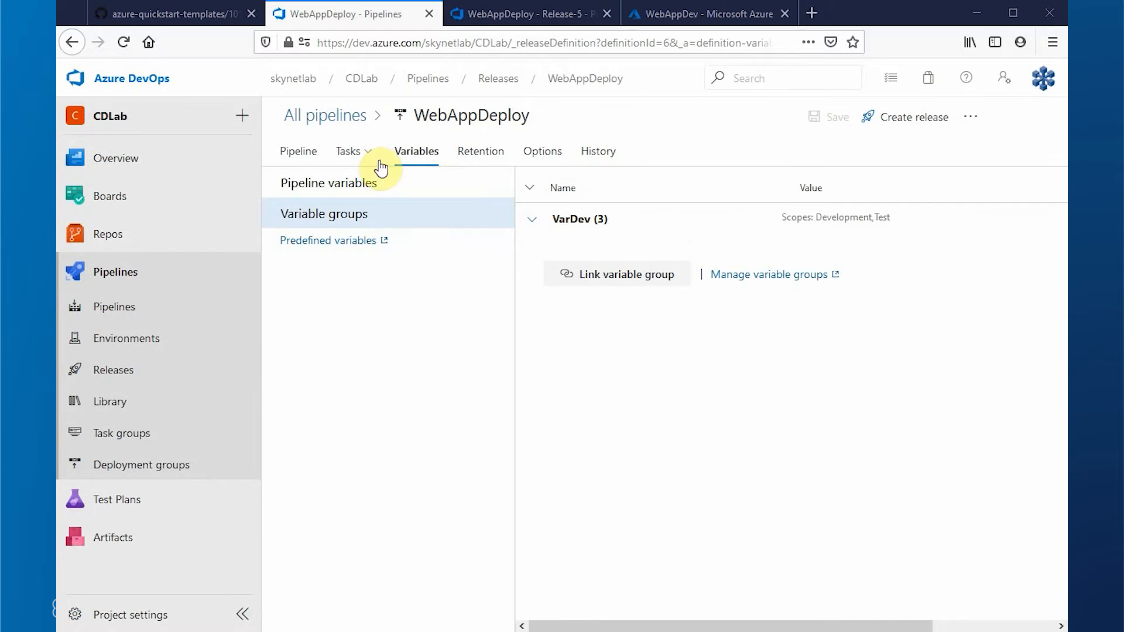
Step: Add an Azure resource group deployment task to the Development stage's agent job
click(359, 153)
click(292, 155)
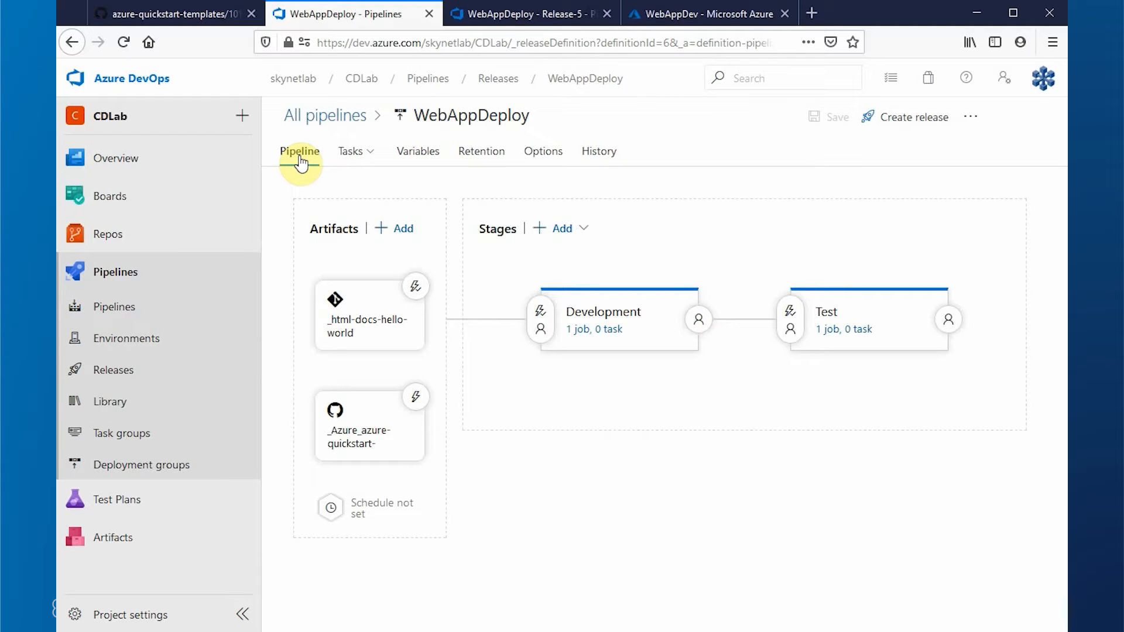
click(597, 337)
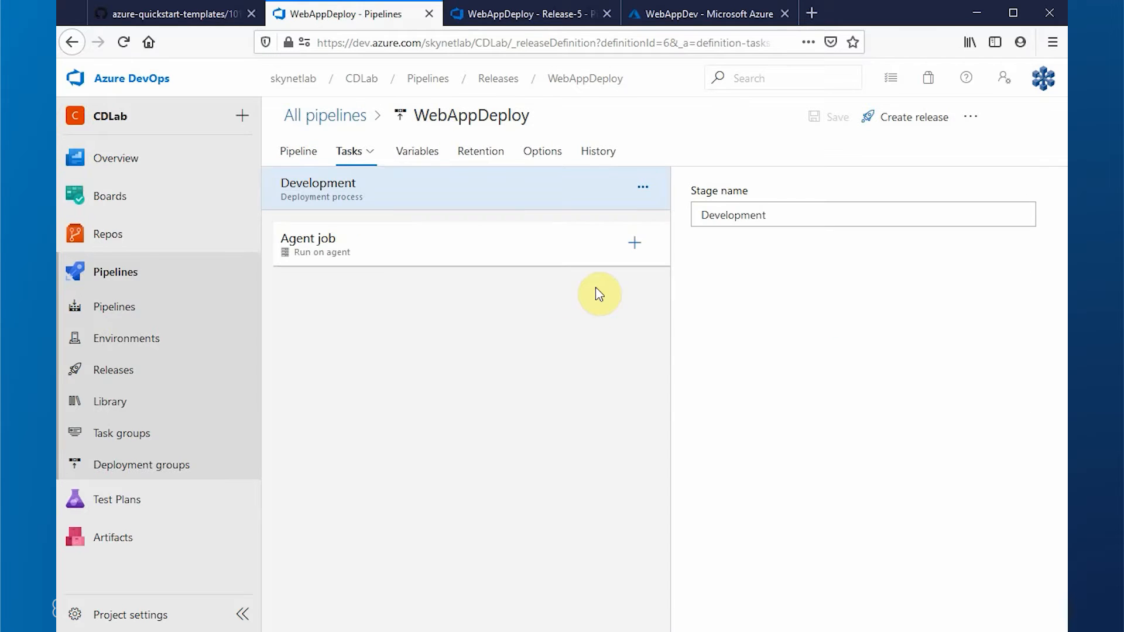
click(634, 246)
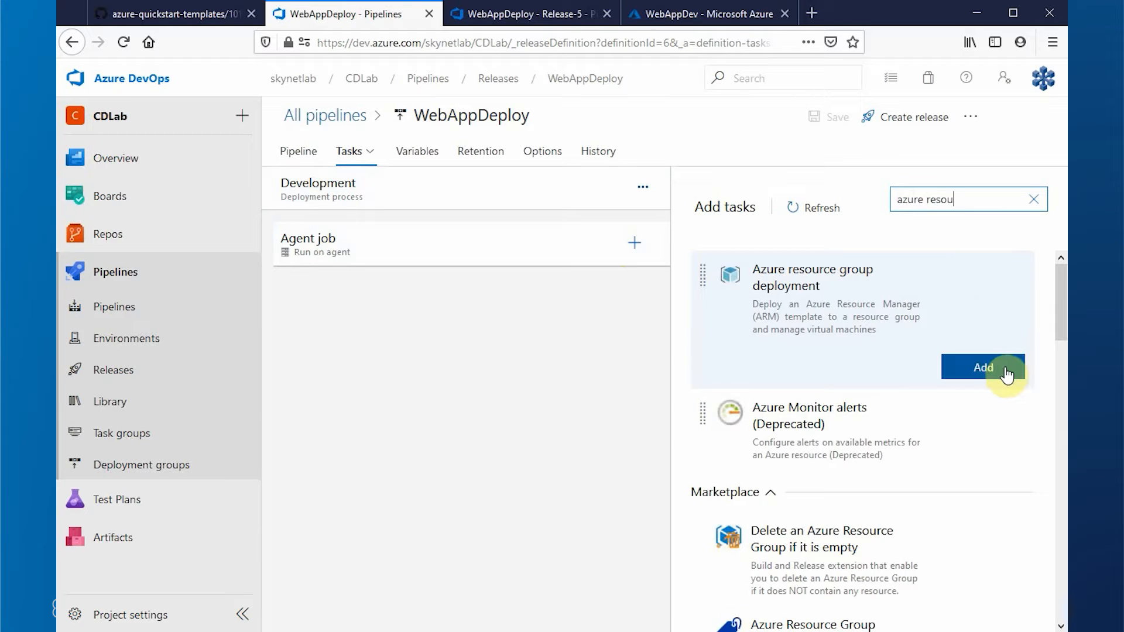
click(1003, 368)
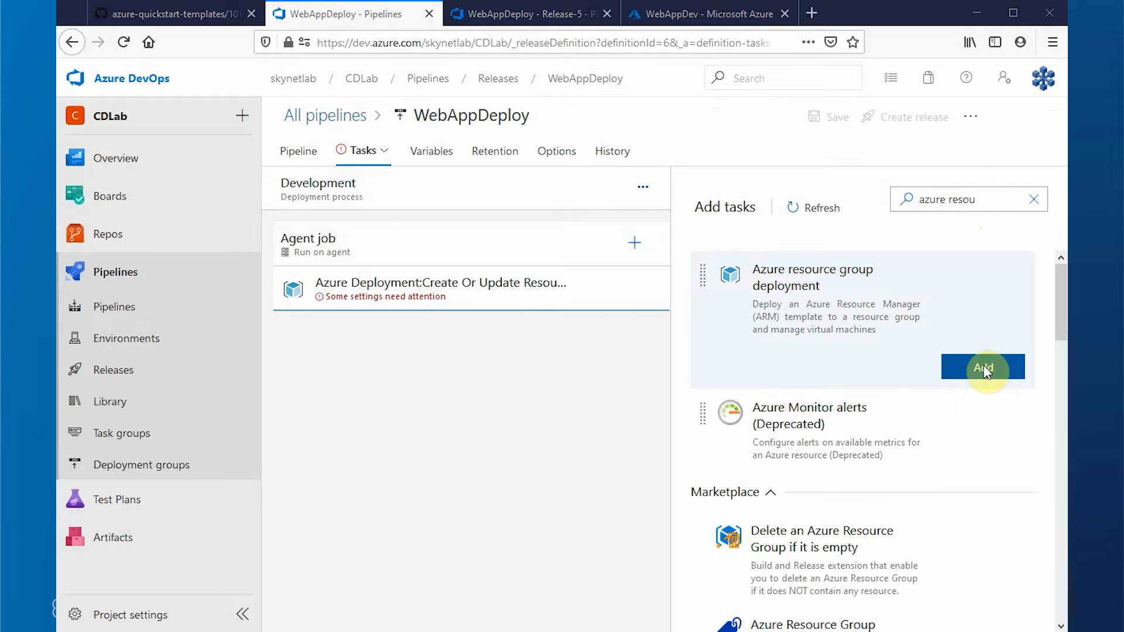
Step: Set the deployment task's Azure subscription to MyAzure, resource group to $(ResourceGroupName) and location to $(Region)
click(547, 293)
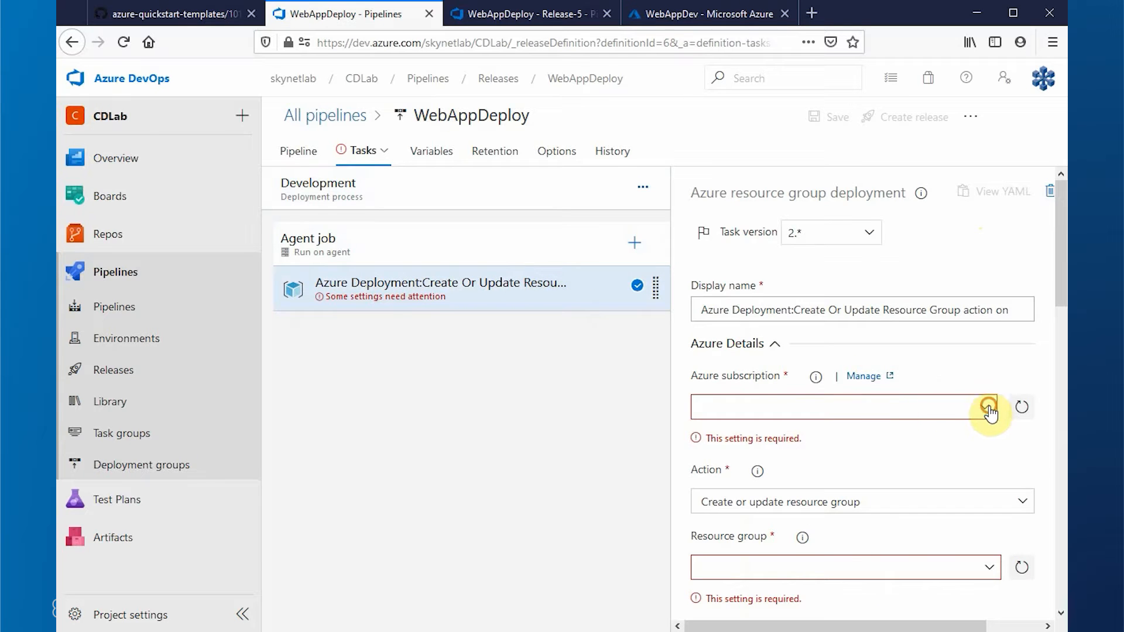
click(761, 411)
click(623, 462)
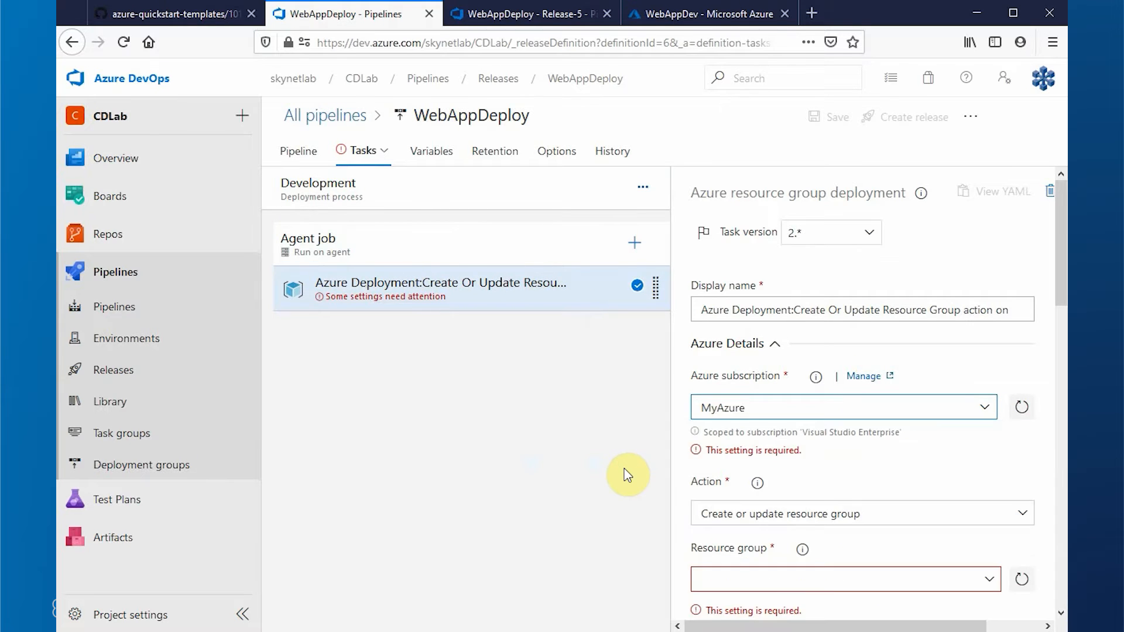
click(745, 553)
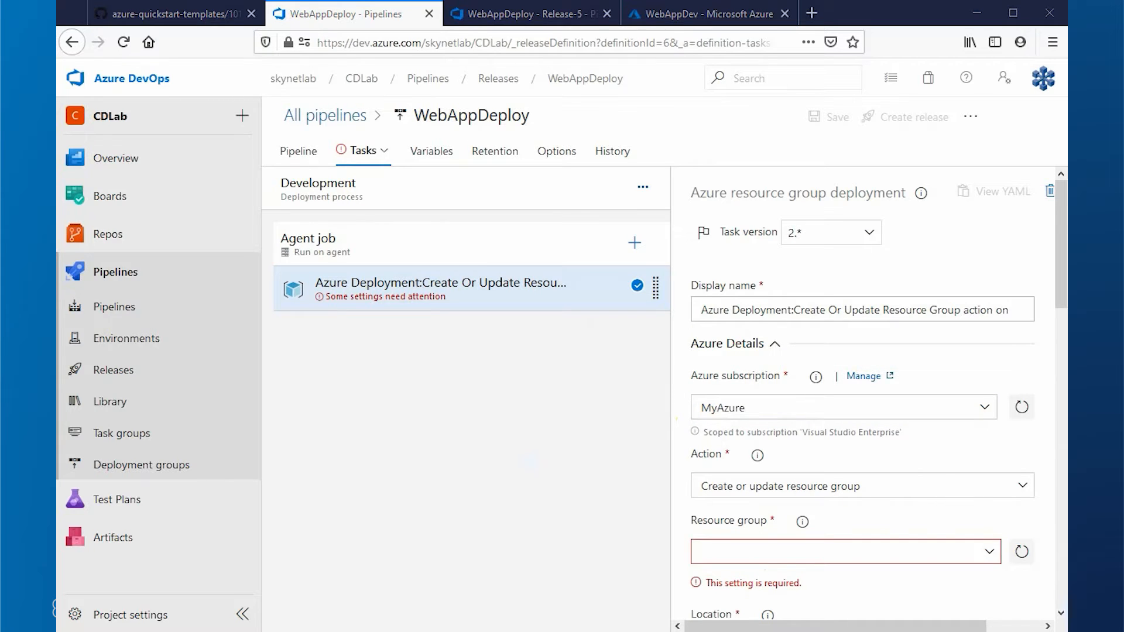
click(773, 552)
text($(ResourceGroupName))
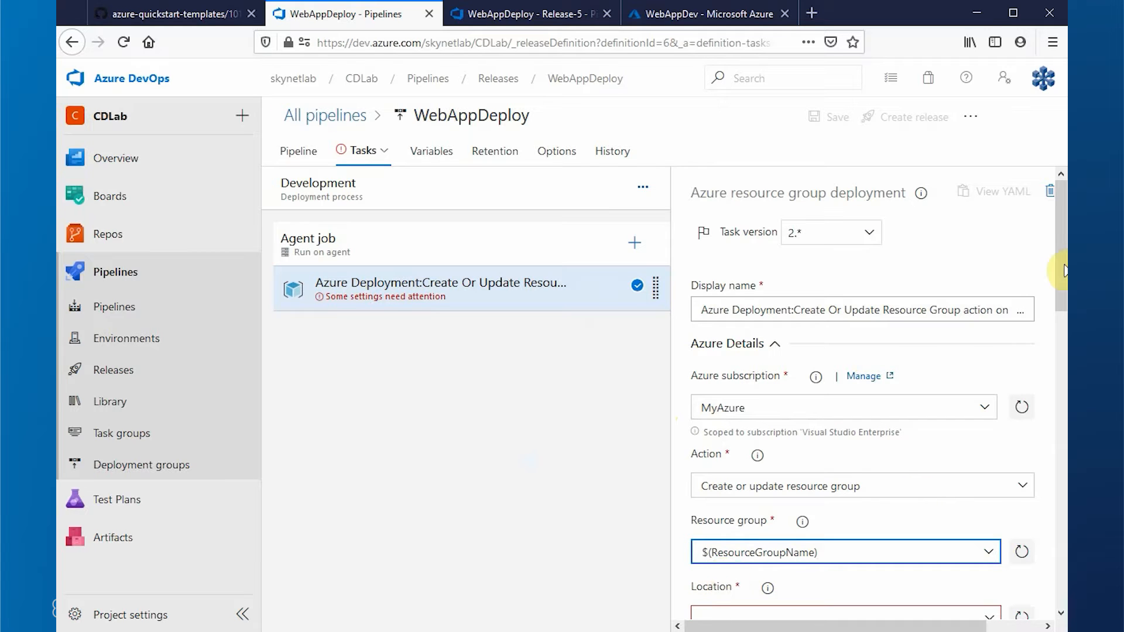
drag(1063, 271, 1054, 317)
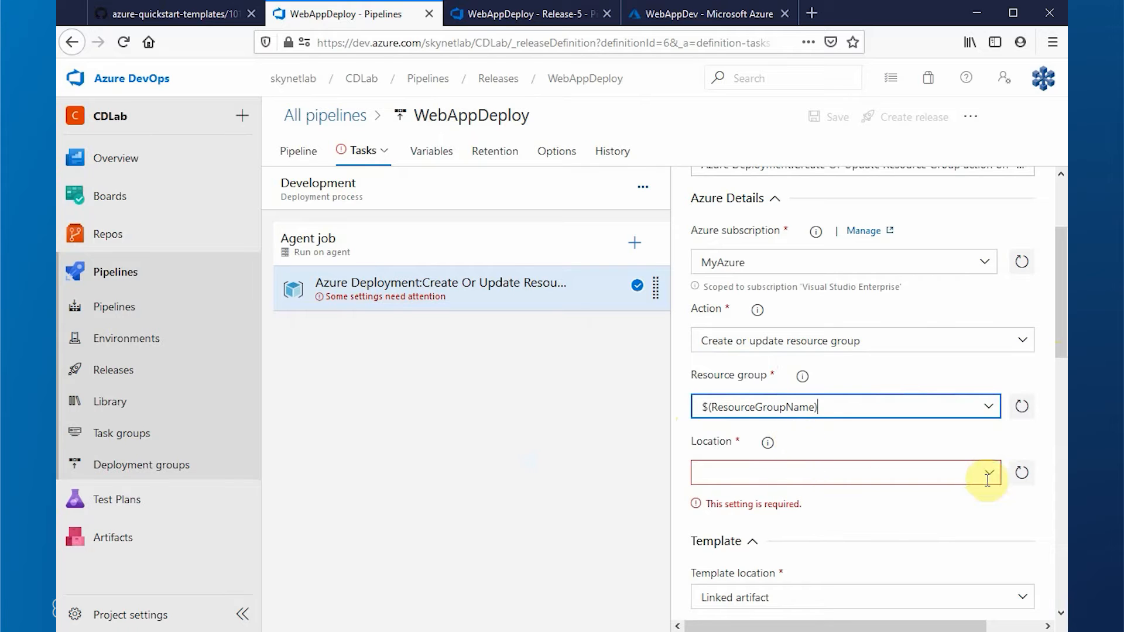
click(950, 483)
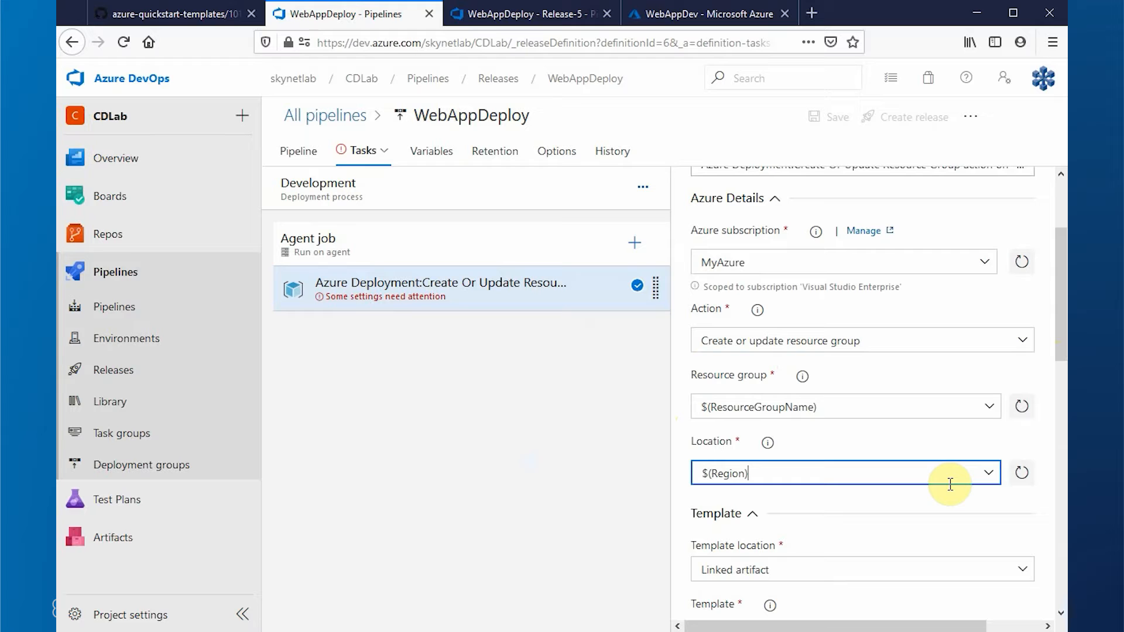
Step: Examine the parameters in azuredeploy.json of the 101-webapp-basic-windows quickstart template on GitHub, especially webAppName, and return to the release pipeline
drag(1061, 345, 1062, 406)
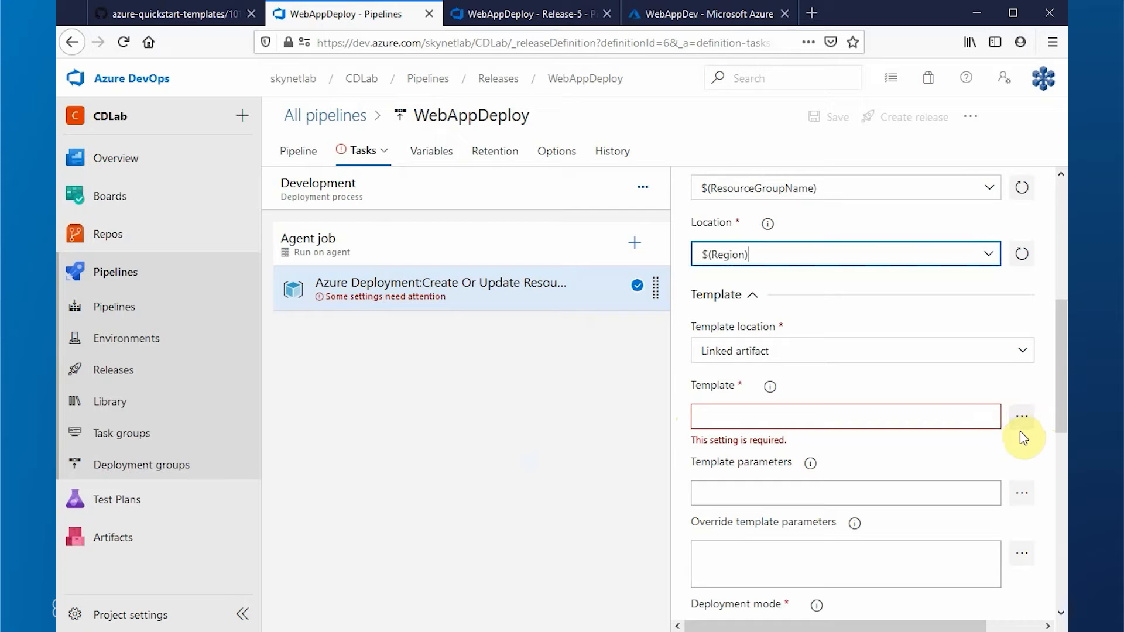
click(162, 18)
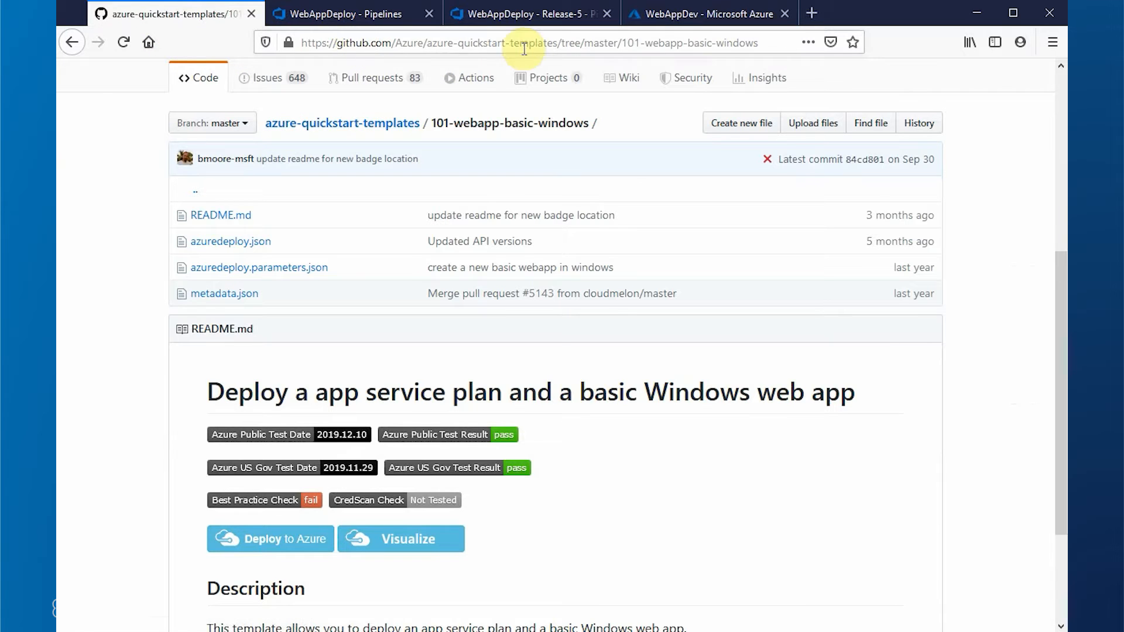
click(623, 44)
drag(623, 44, 769, 50)
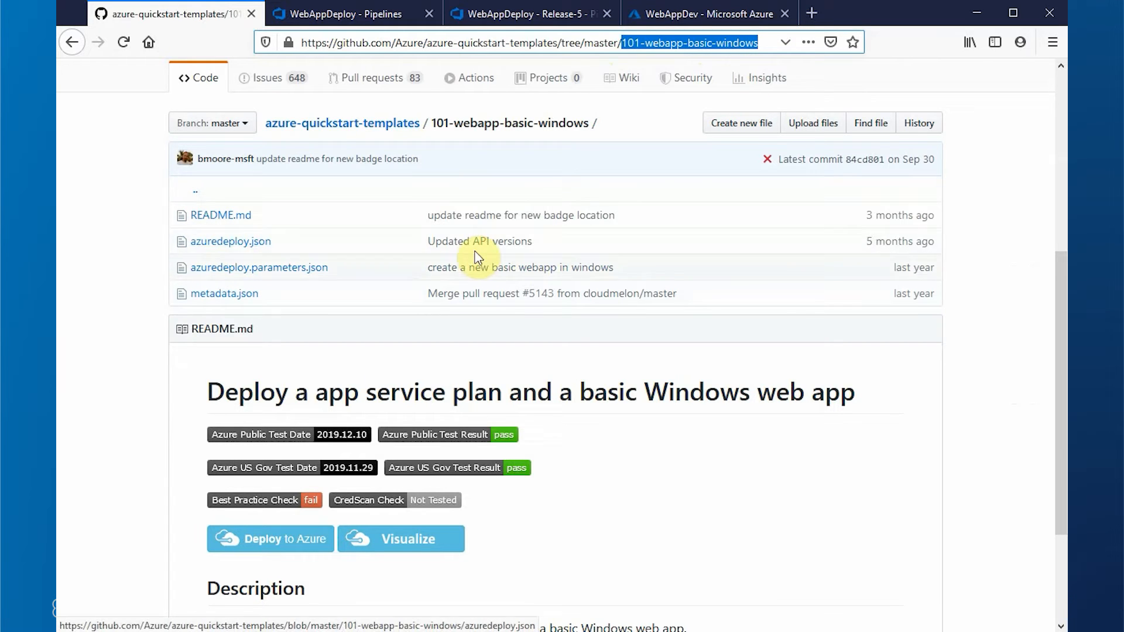
click(214, 246)
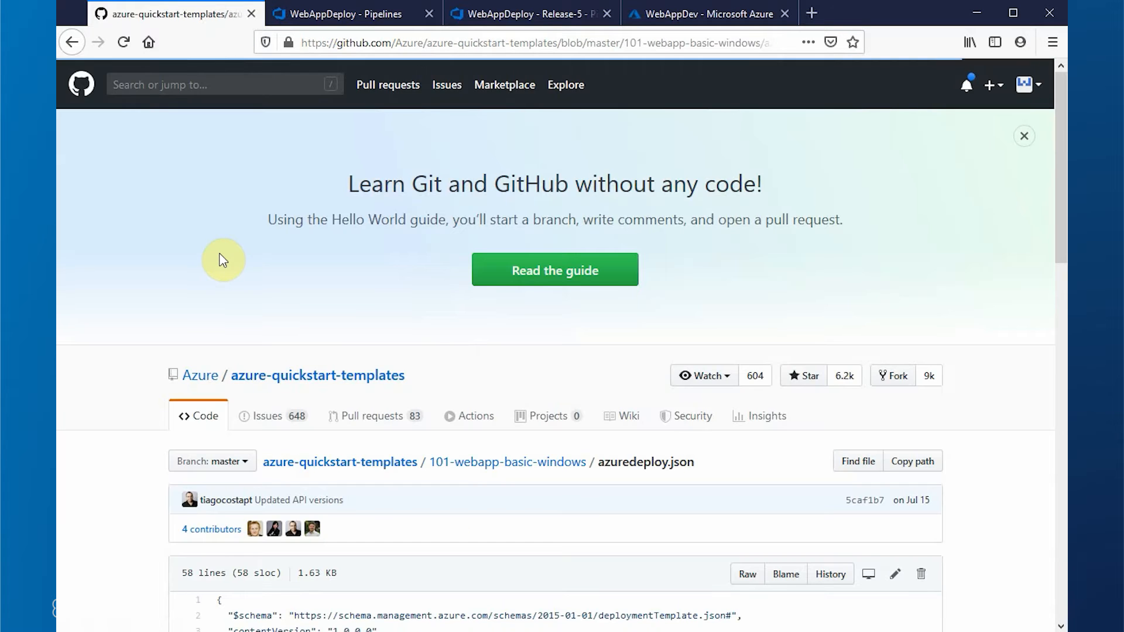
scroll(328, 271, down, 4)
scroll(331, 272, down, 3)
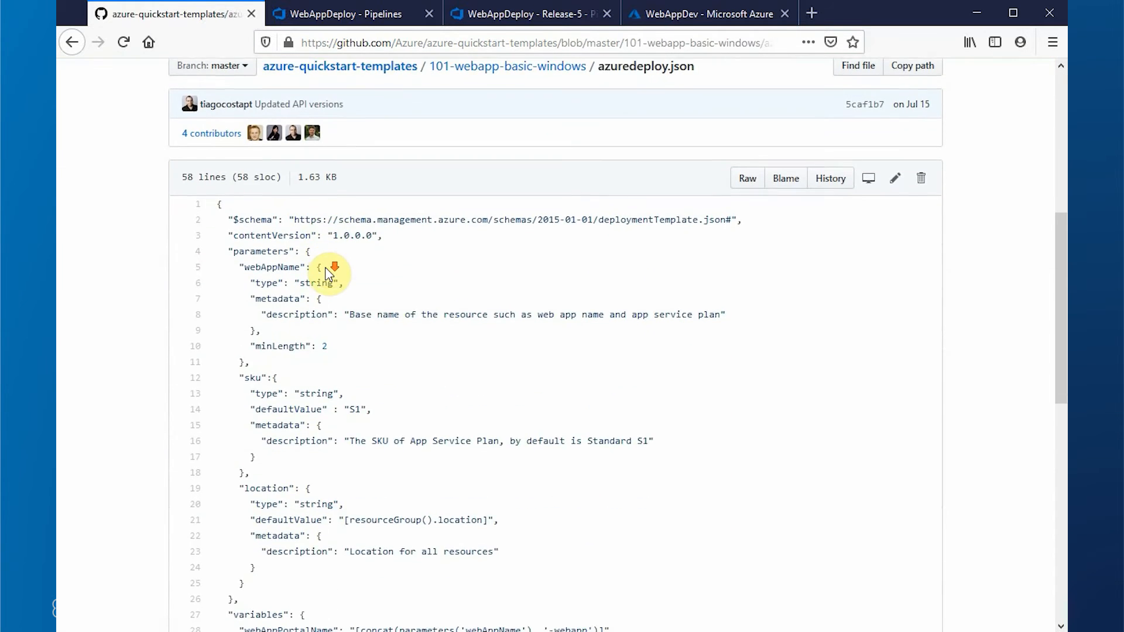
drag(245, 183, 306, 184)
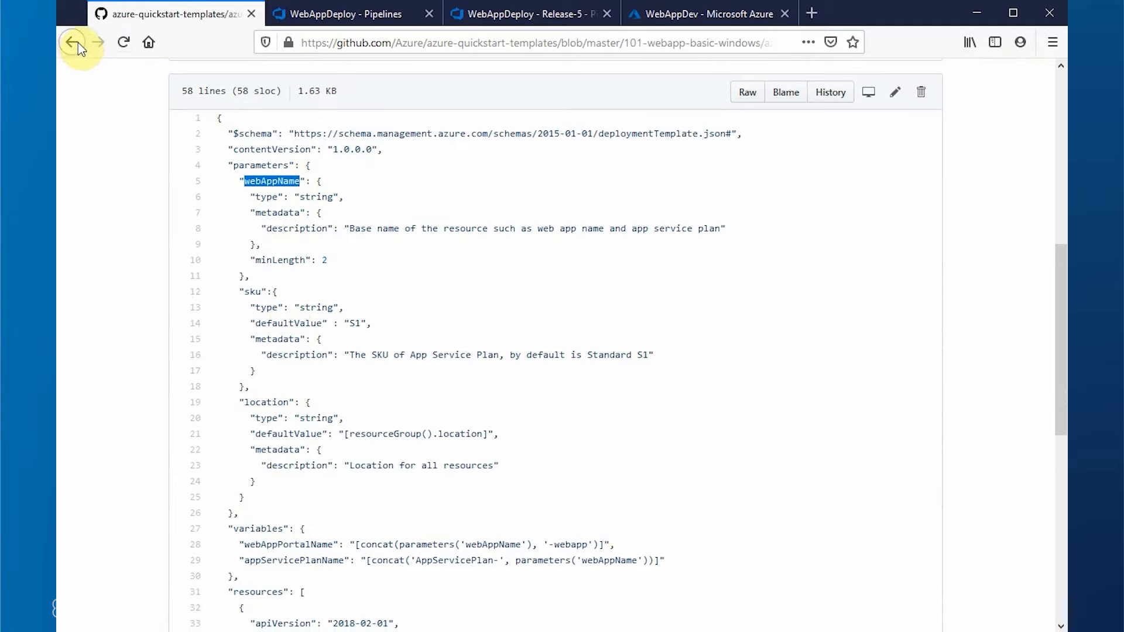
click(311, 11)
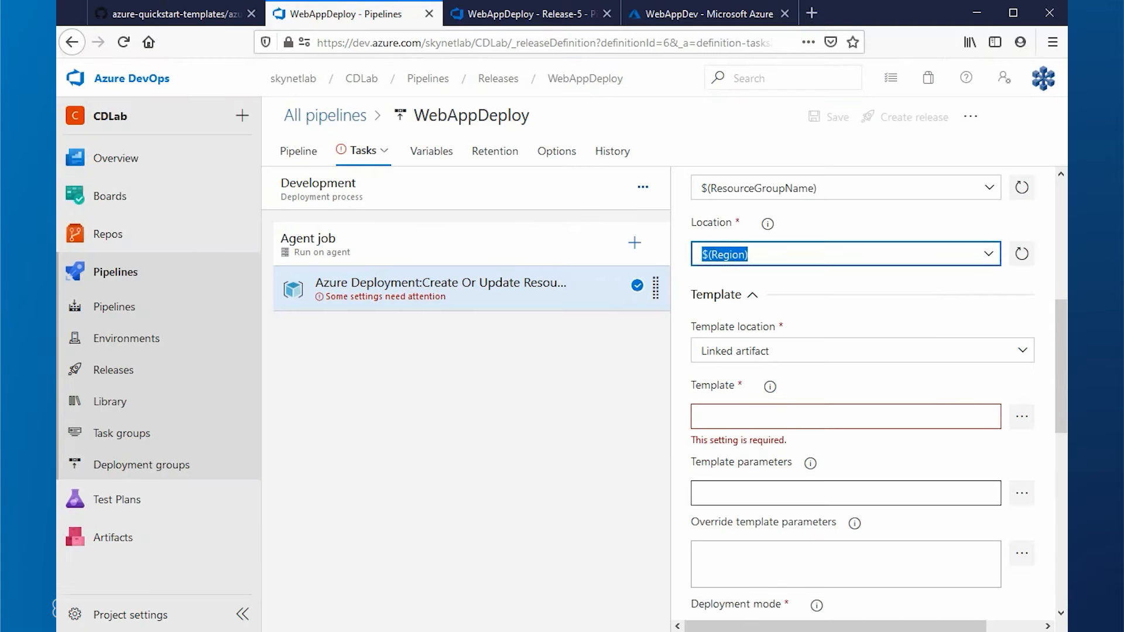
Step: Choose azuredeploy.json from 101-webapp-basic-windows in the _Azure_azure-quickstart-templates artifact as the task's template
click(1022, 417)
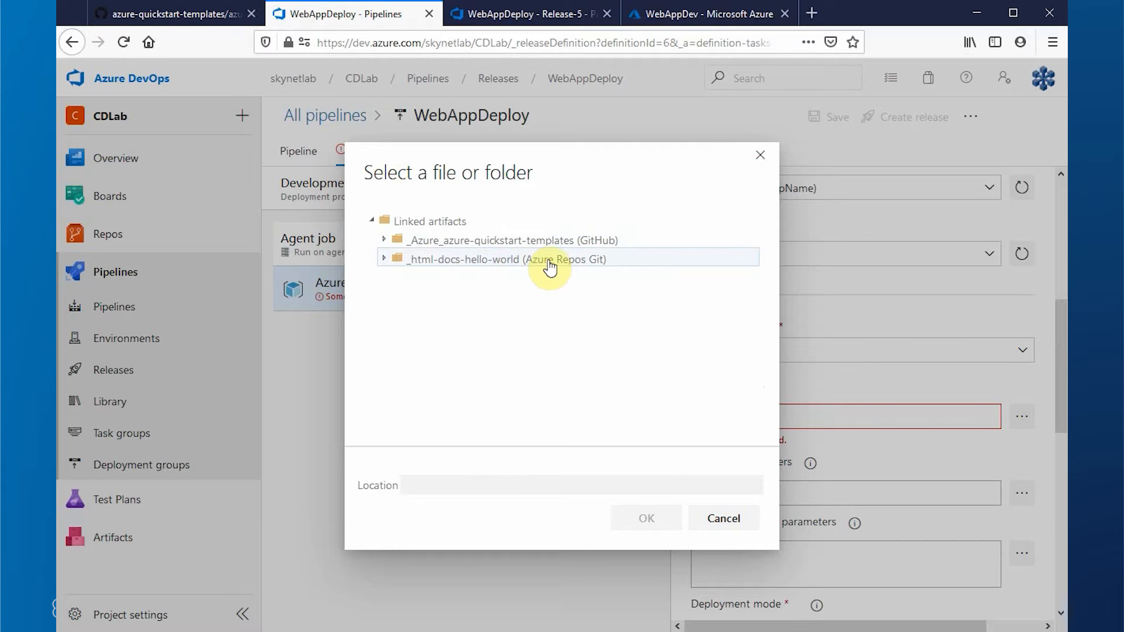
click(383, 240)
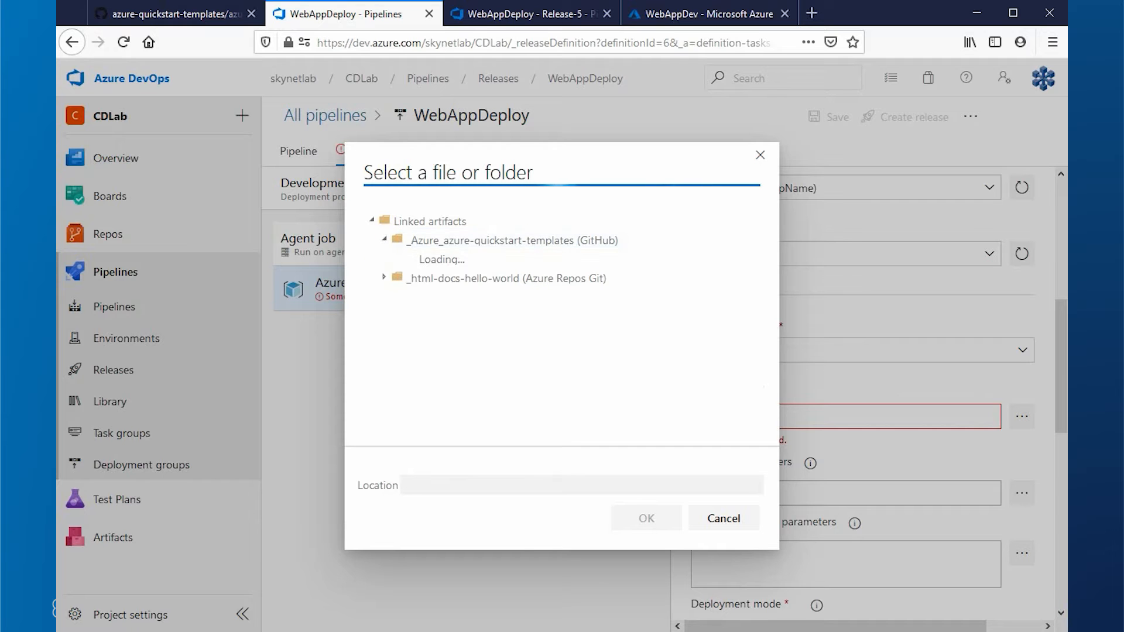
drag(751, 229, 756, 273)
mouse_move(755, 285)
mouse_down()
mouse_move(762, 301)
mouse_move(765, 283)
mouse_up()
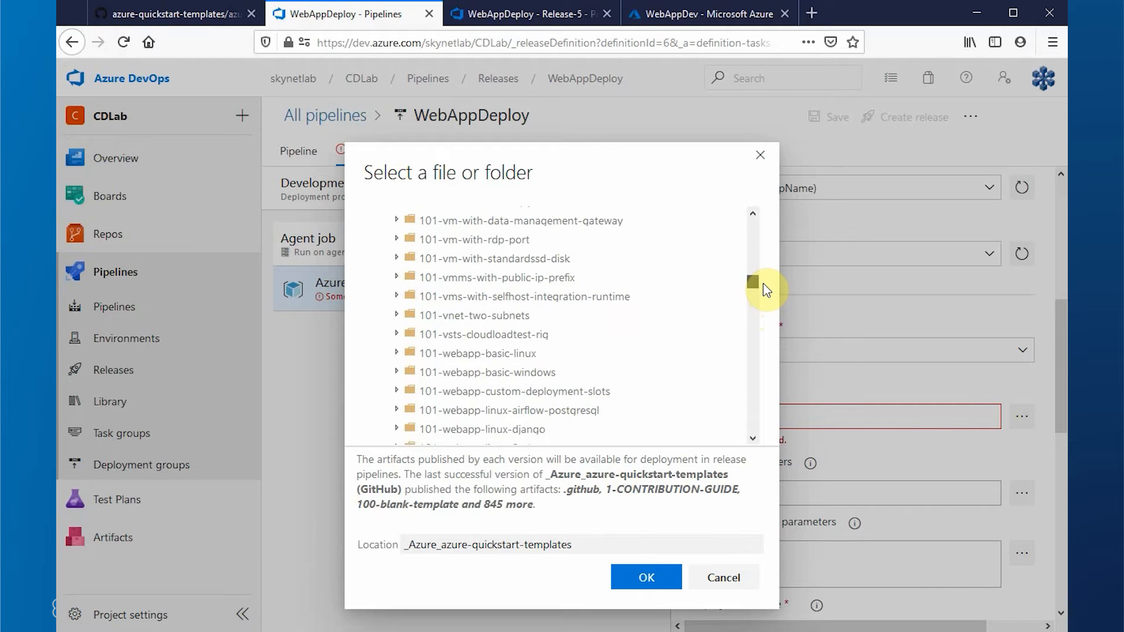
click(535, 377)
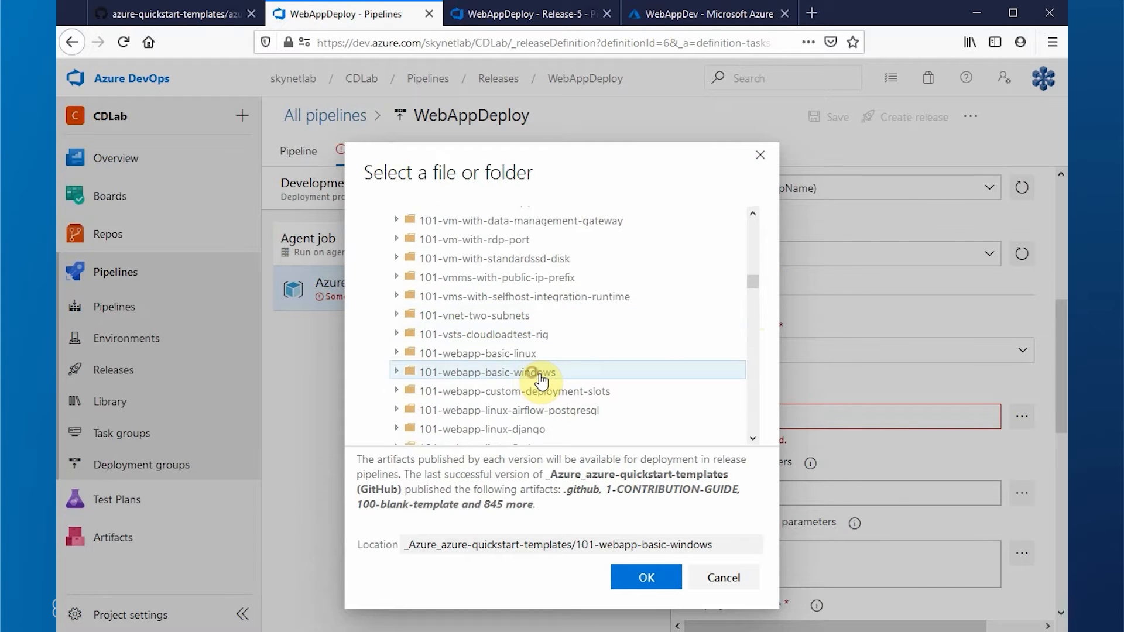
click(397, 372)
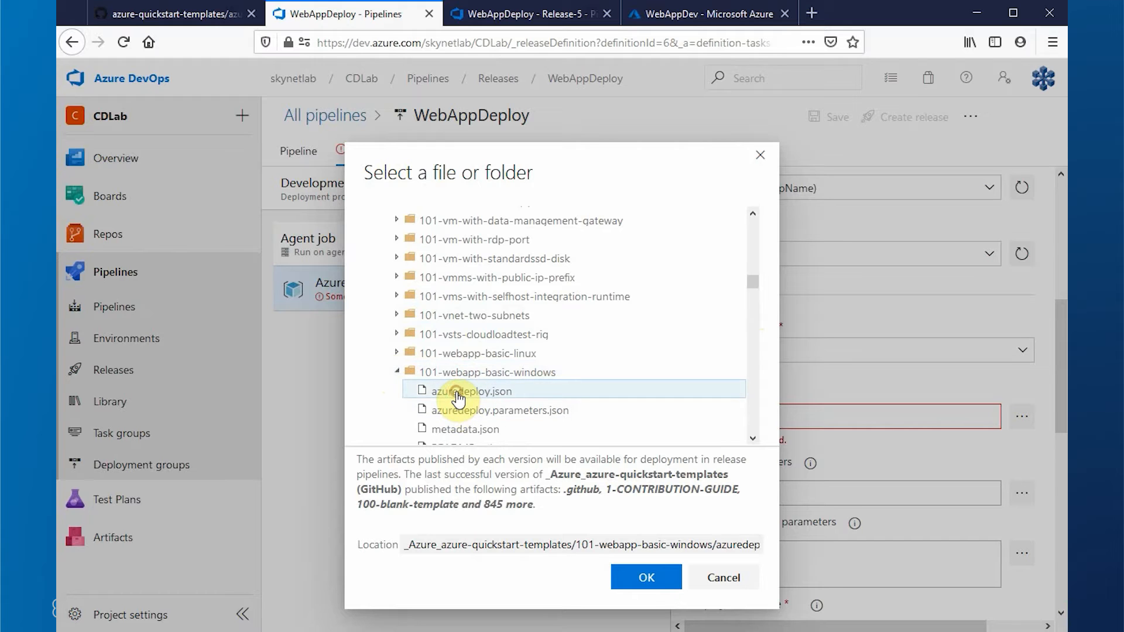
click(646, 577)
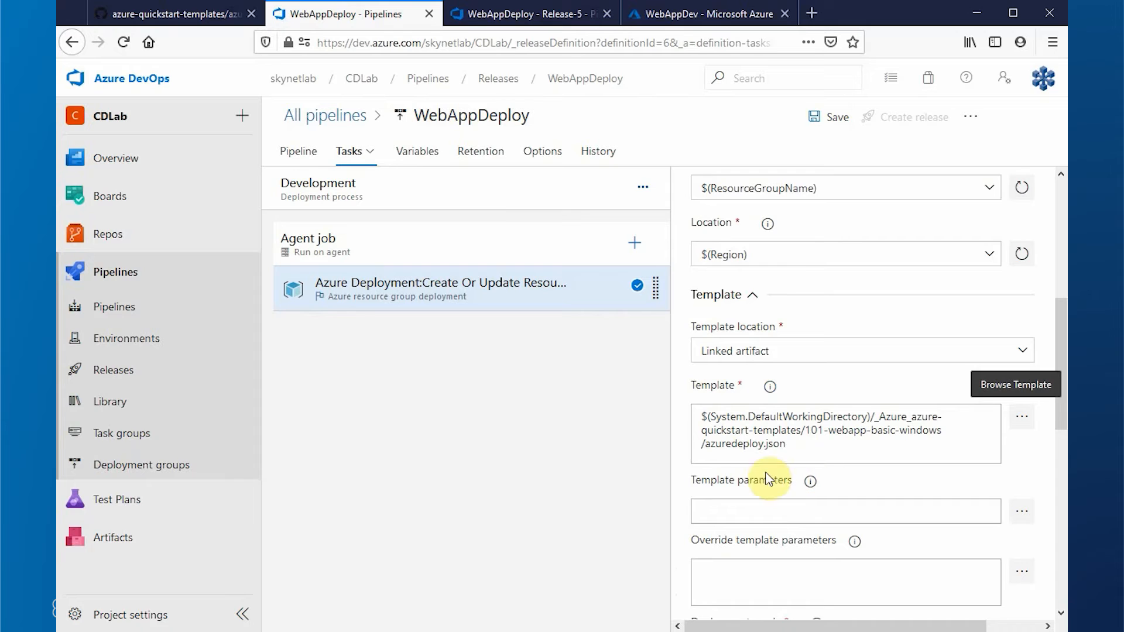
Step: Choose azuredeploy.parameters.json from 101-webapp-basic-windows in the same GitHub artifact as the template parameters file
click(722, 513)
click(1022, 512)
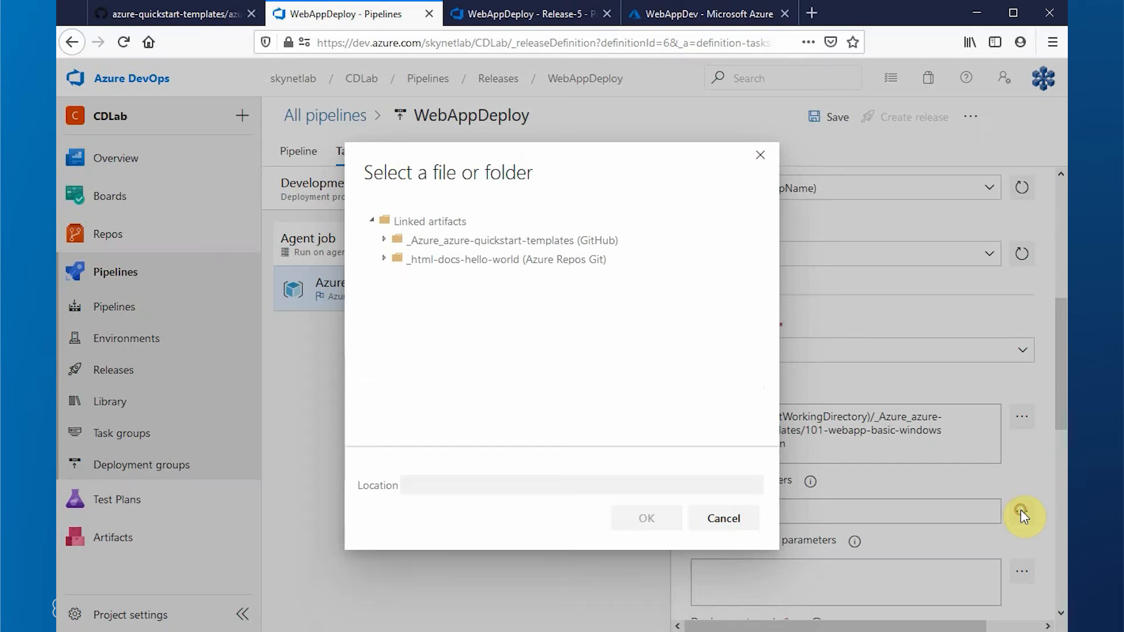
click(397, 240)
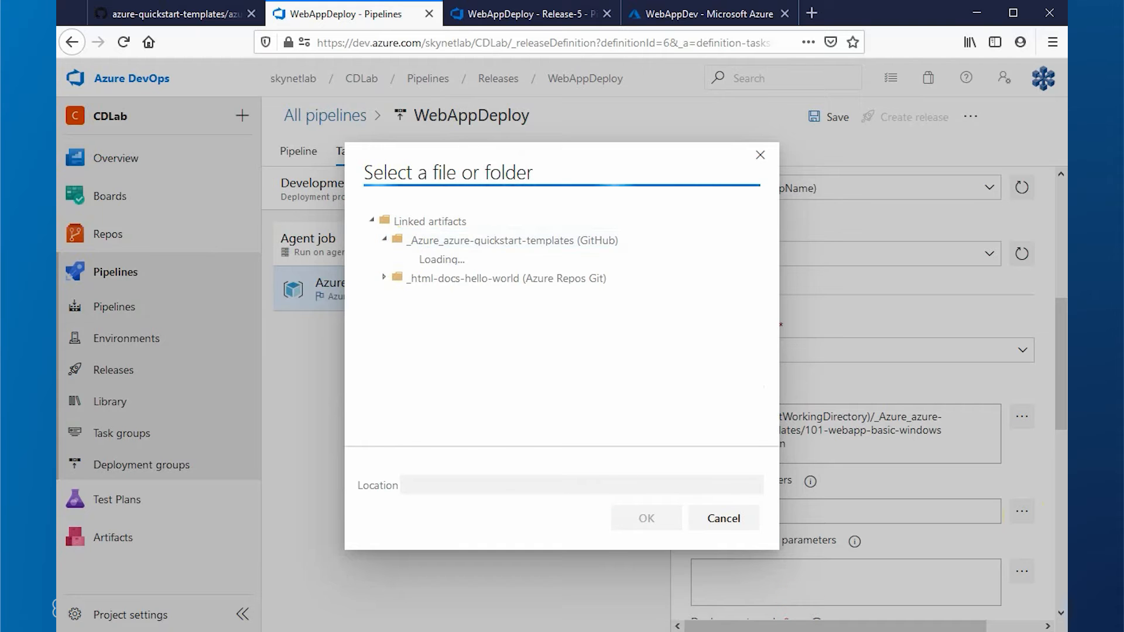
drag(751, 220, 746, 283)
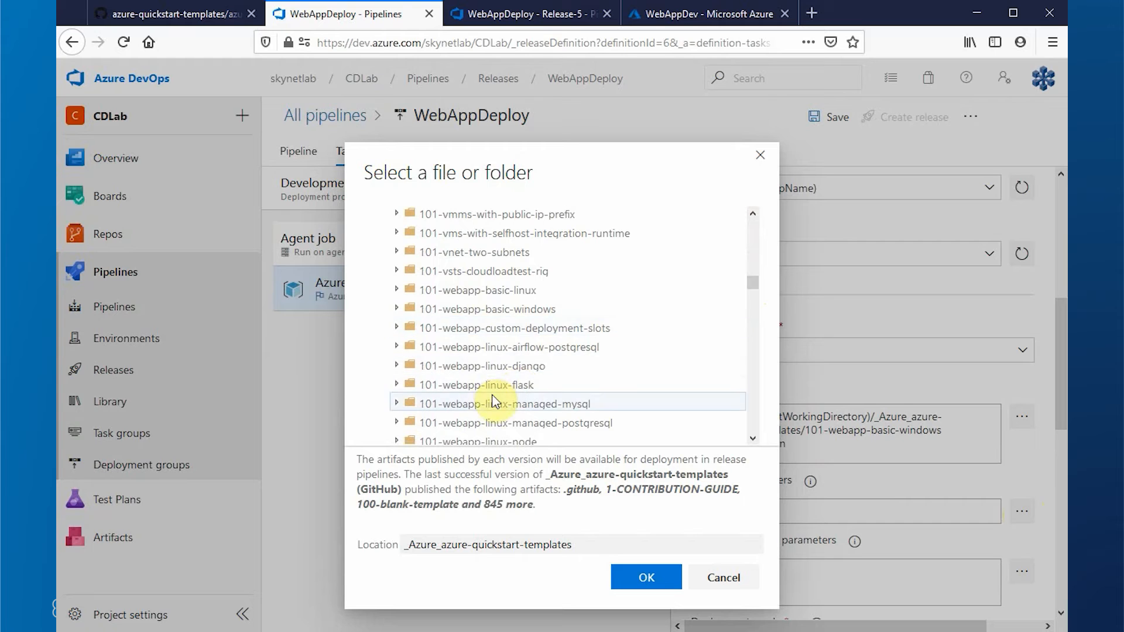
click(397, 309)
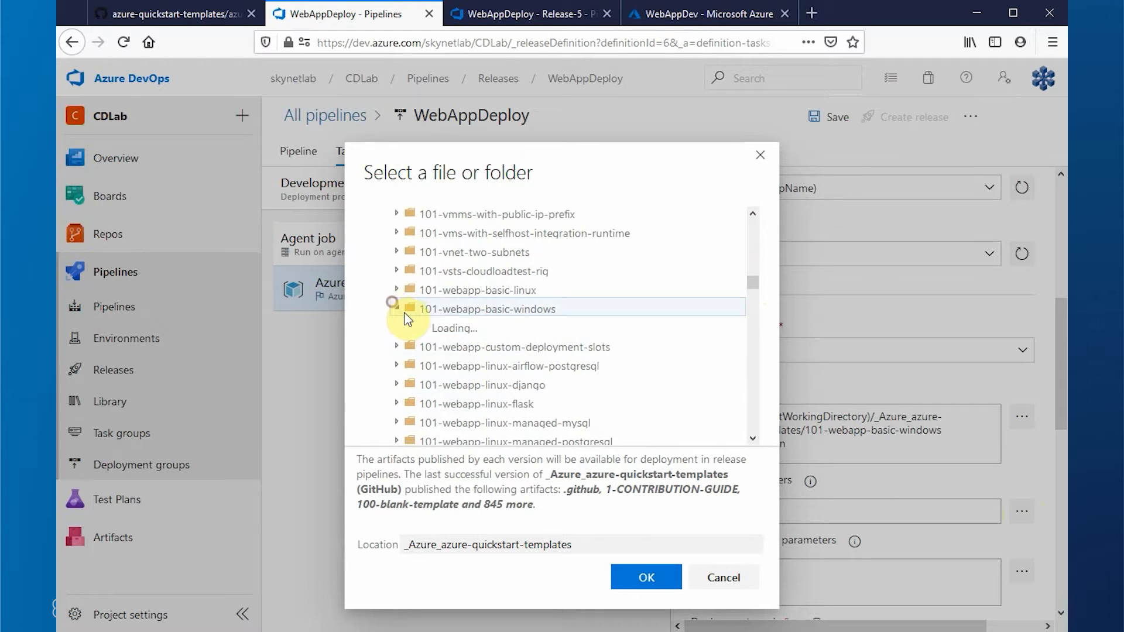
click(469, 347)
click(648, 575)
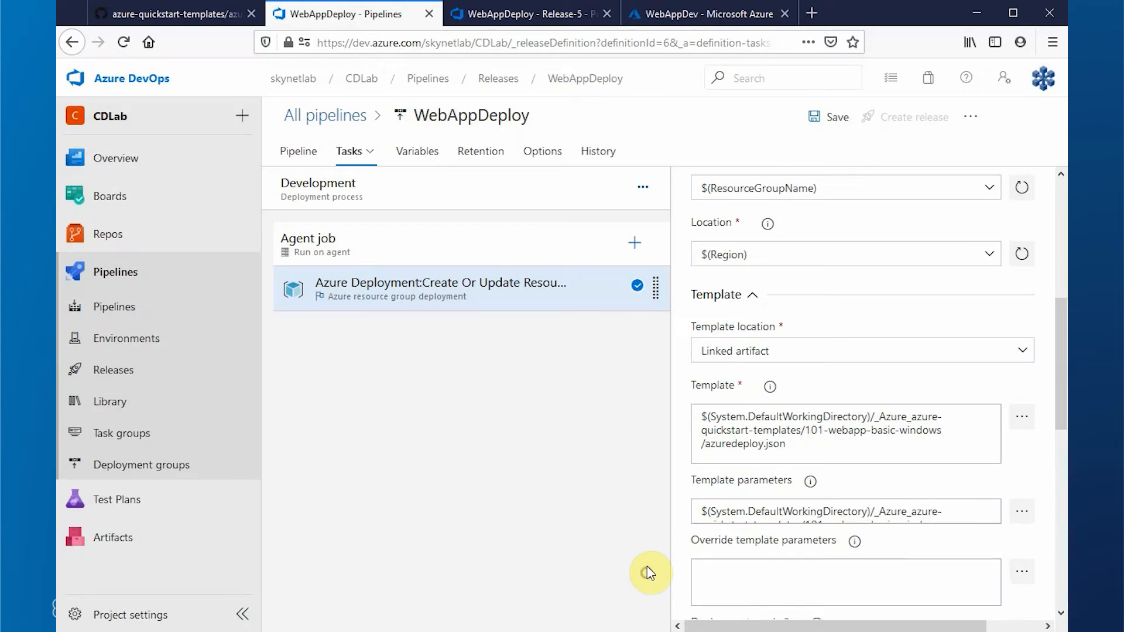
click(707, 532)
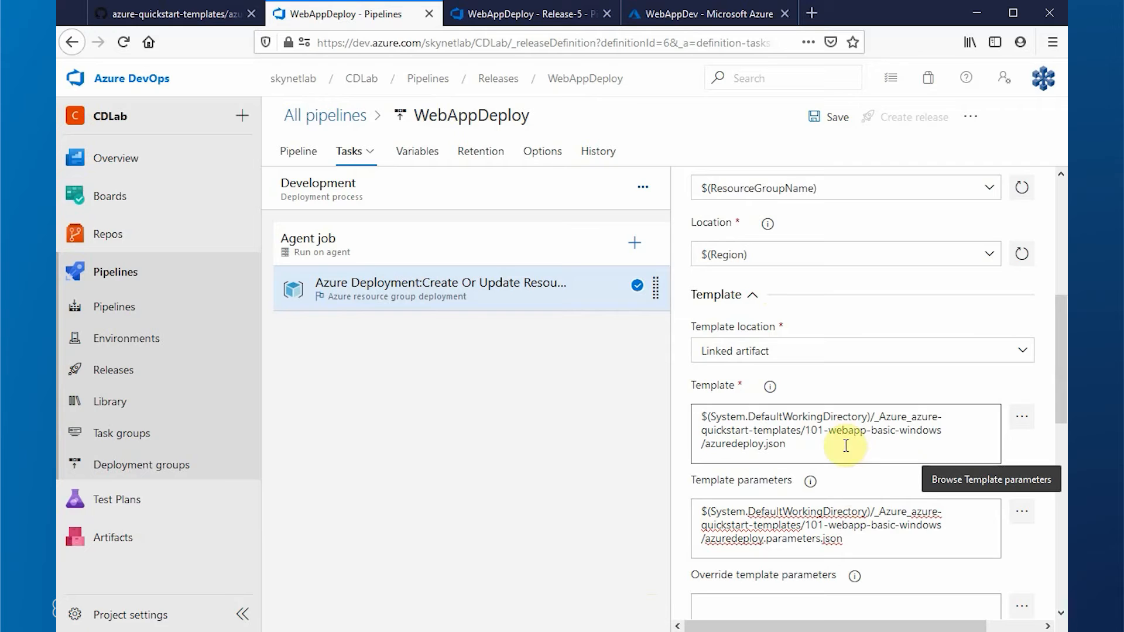
Step: Check the parameter name in the GitHub template and set the override template parameters to -webAppName $(WebAppName)
scroll(1055, 407, down, 2)
scroll(1056, 407, down, 2)
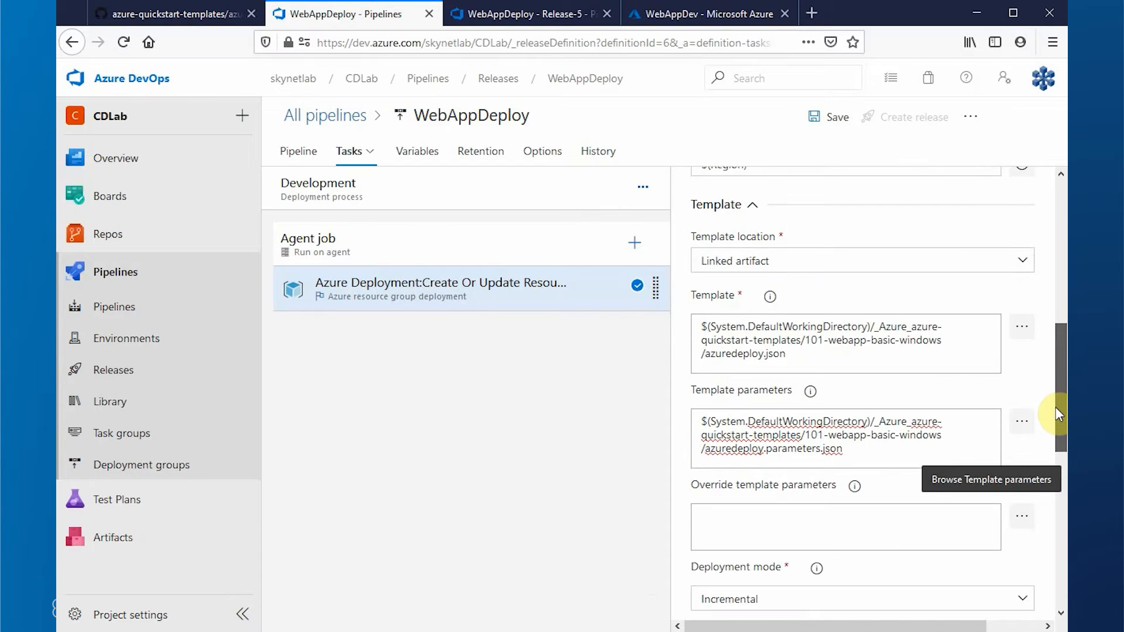
click(797, 501)
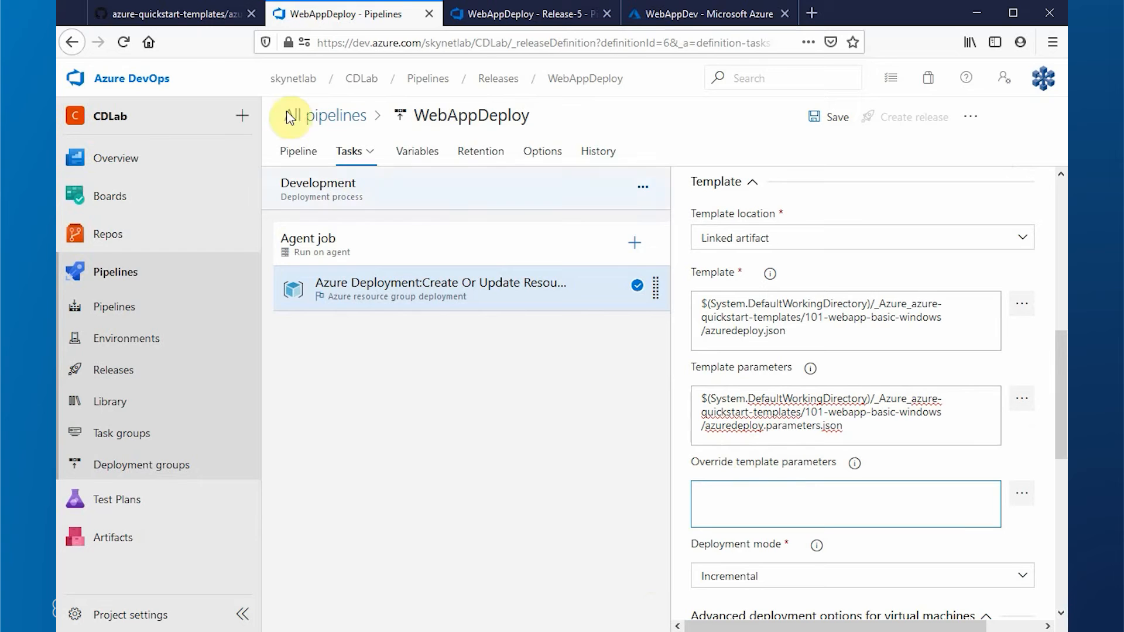
click(104, 15)
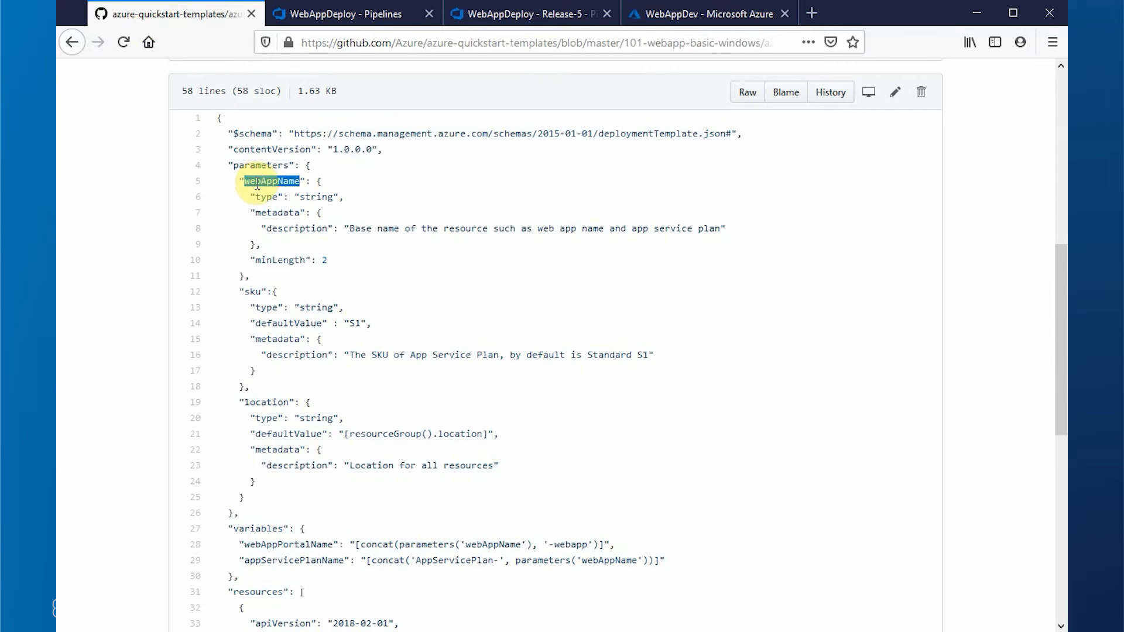
click(350, 16)
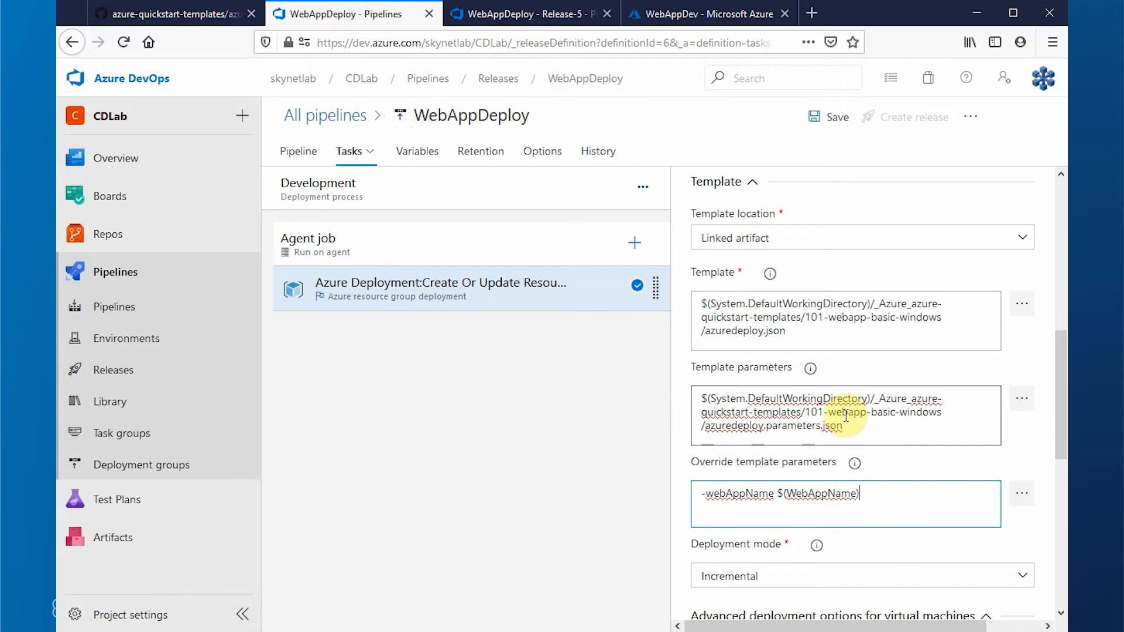
drag(1061, 416, 1063, 567)
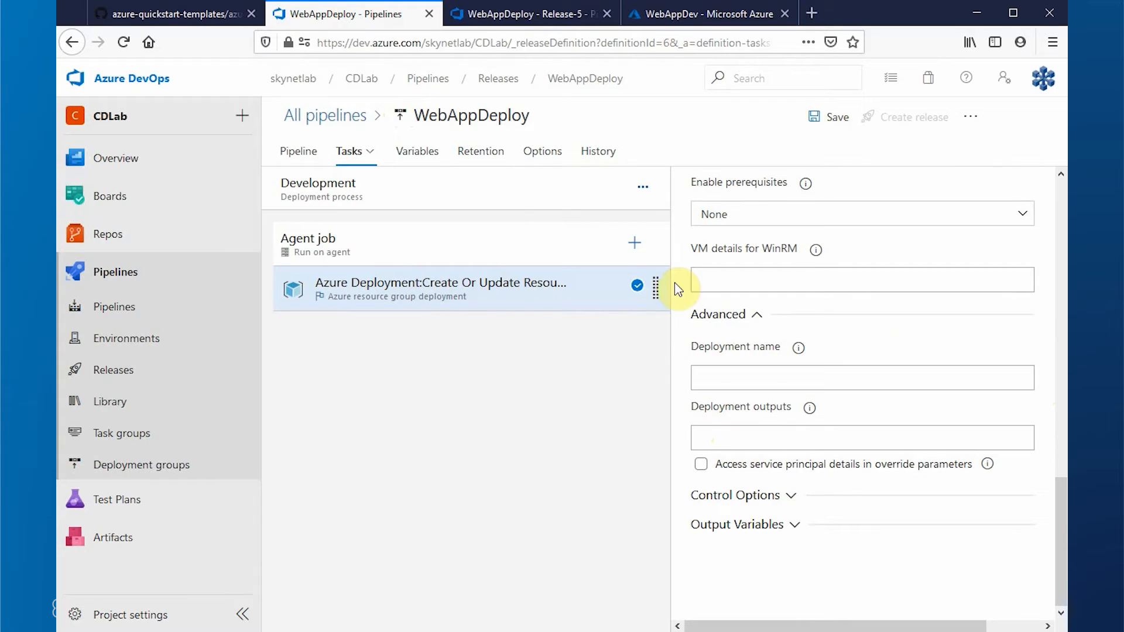
Step: Add an Archive files task to the Development stage's agent job
click(635, 243)
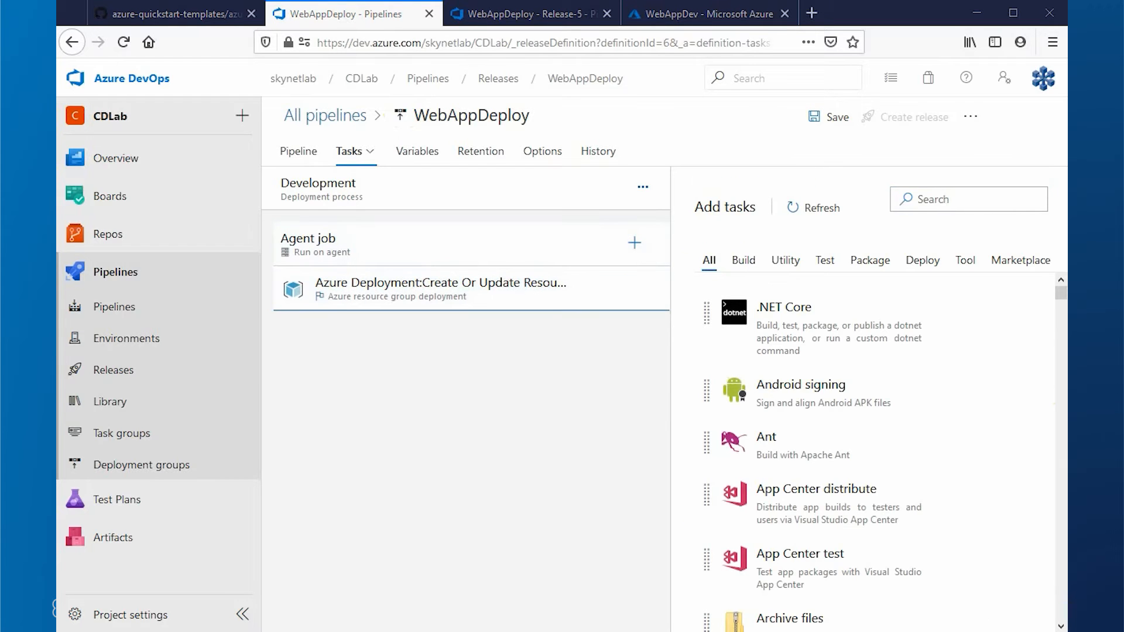
click(964, 199)
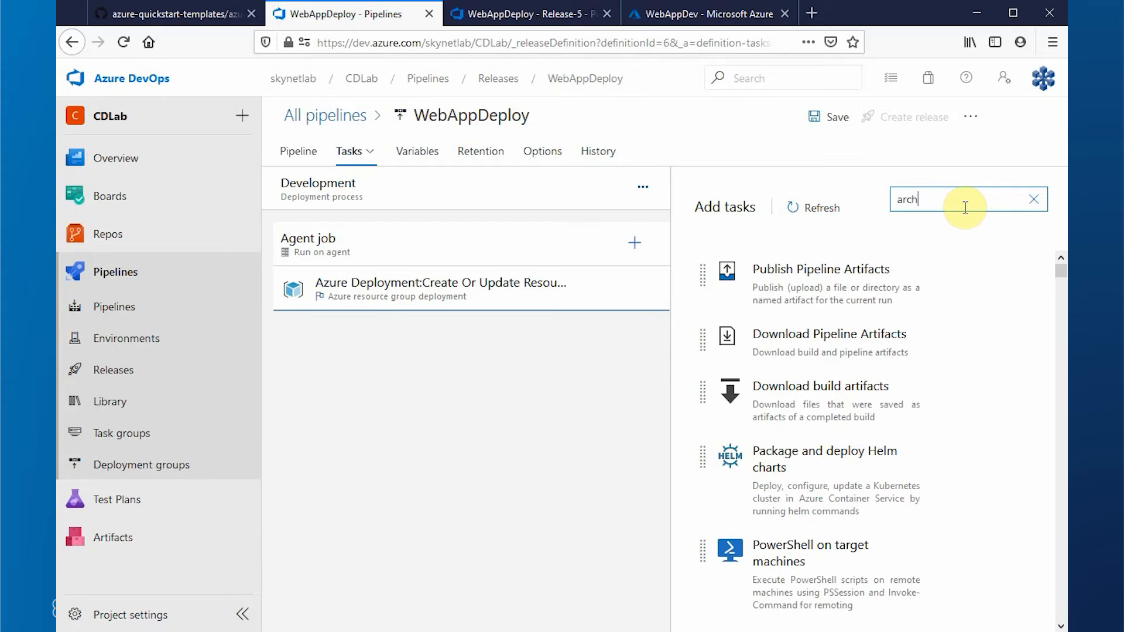
click(986, 332)
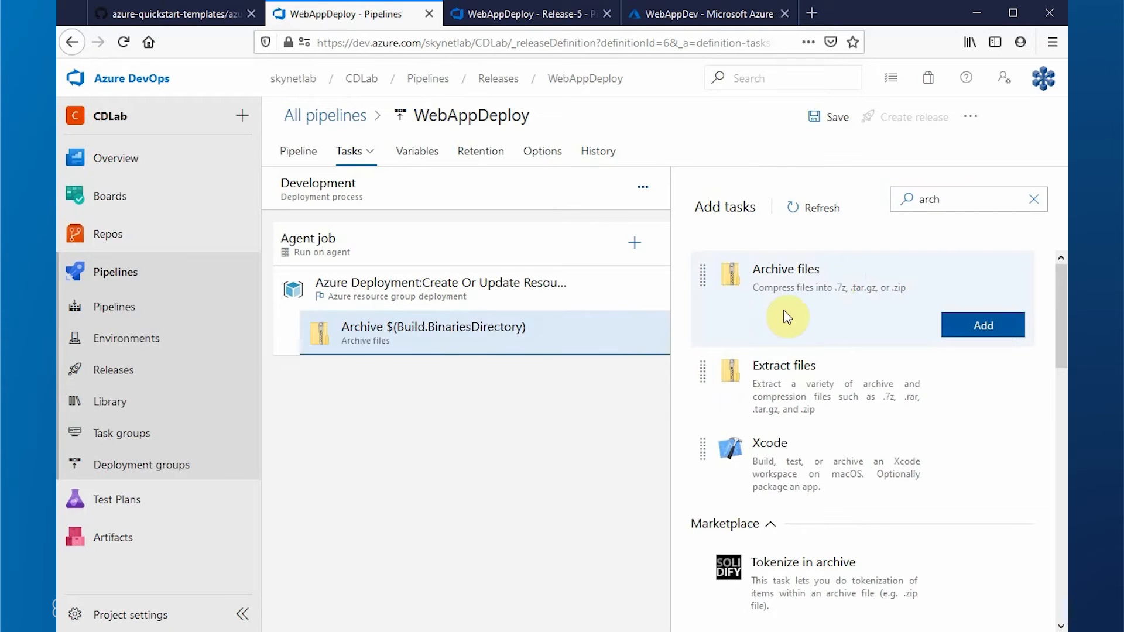
Step: Set the Archive files task to archive the _html-docs-hello-world artifact without prepending the root folder name and with verbose output forced
click(392, 339)
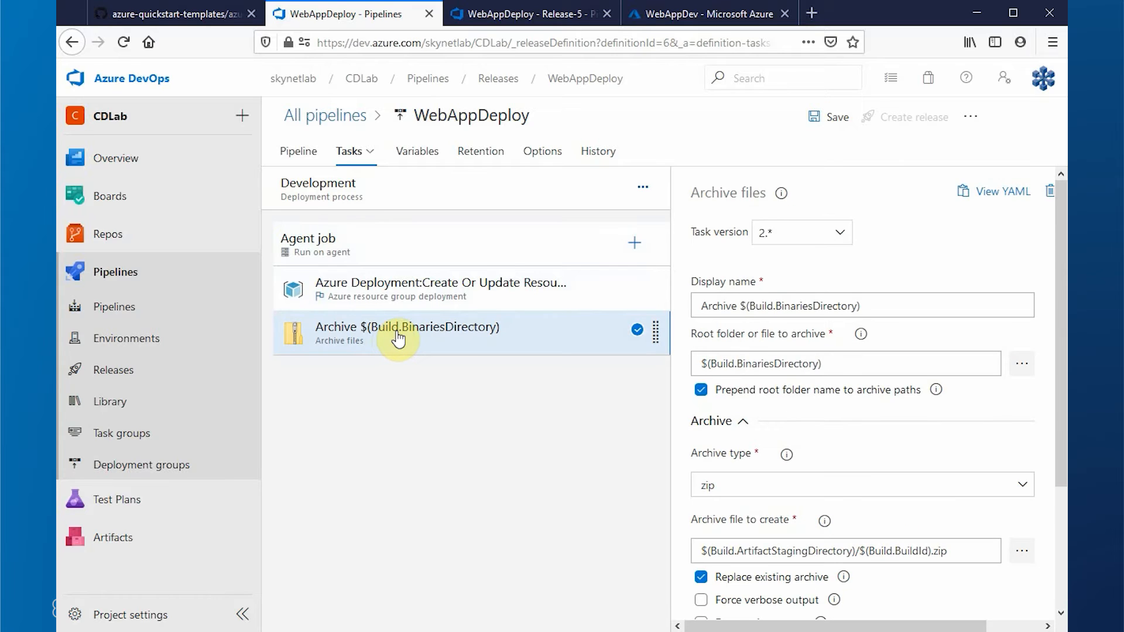
click(1029, 373)
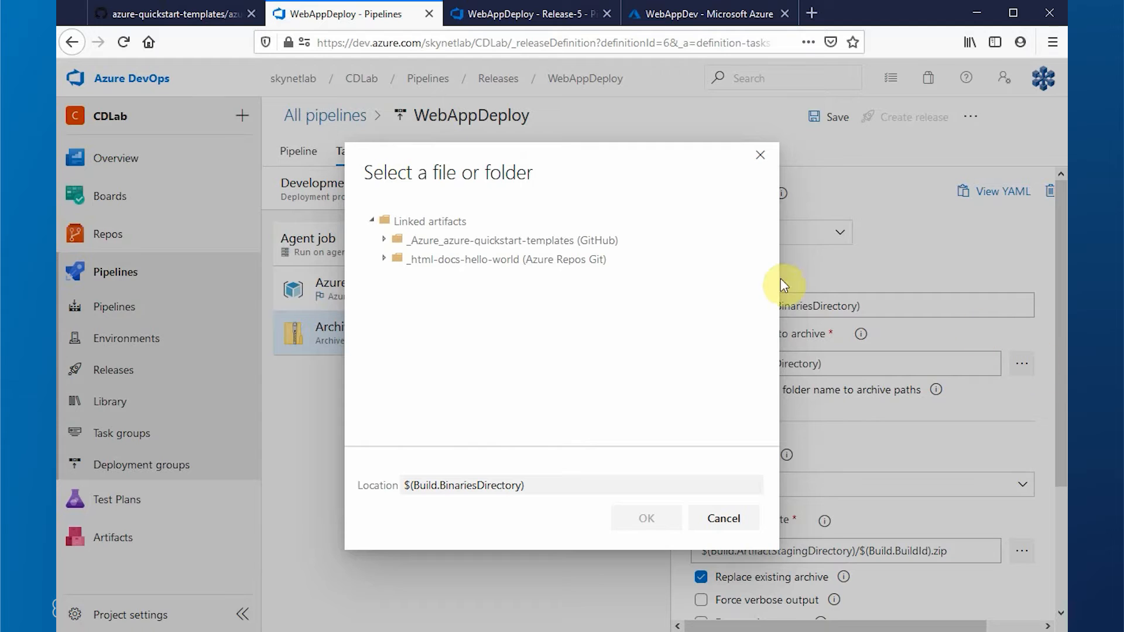
click(468, 262)
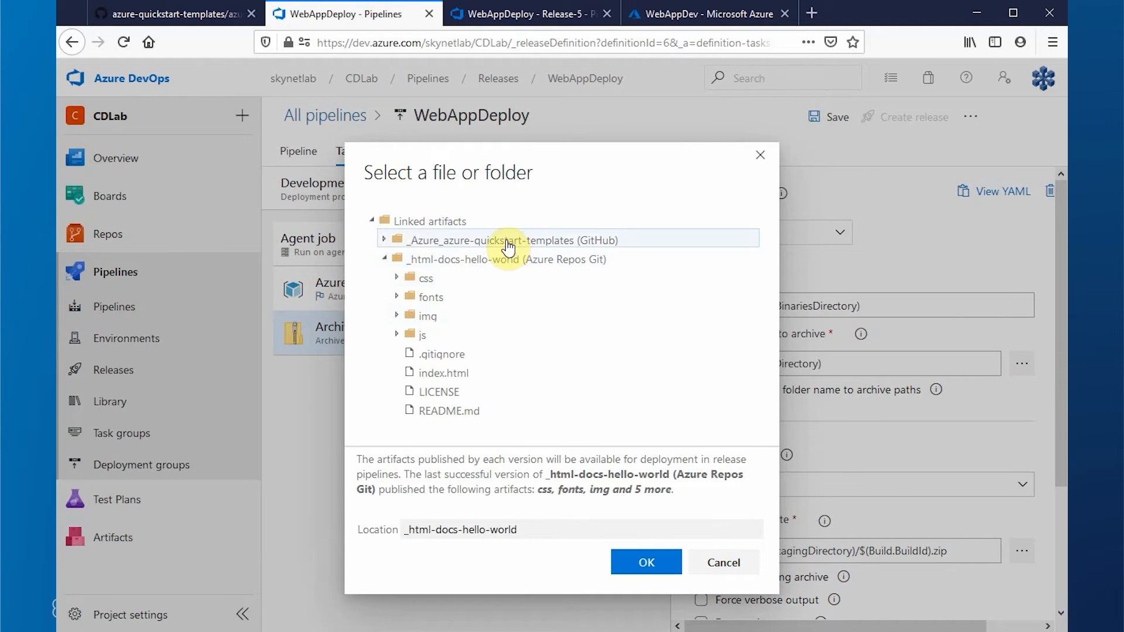
click(640, 564)
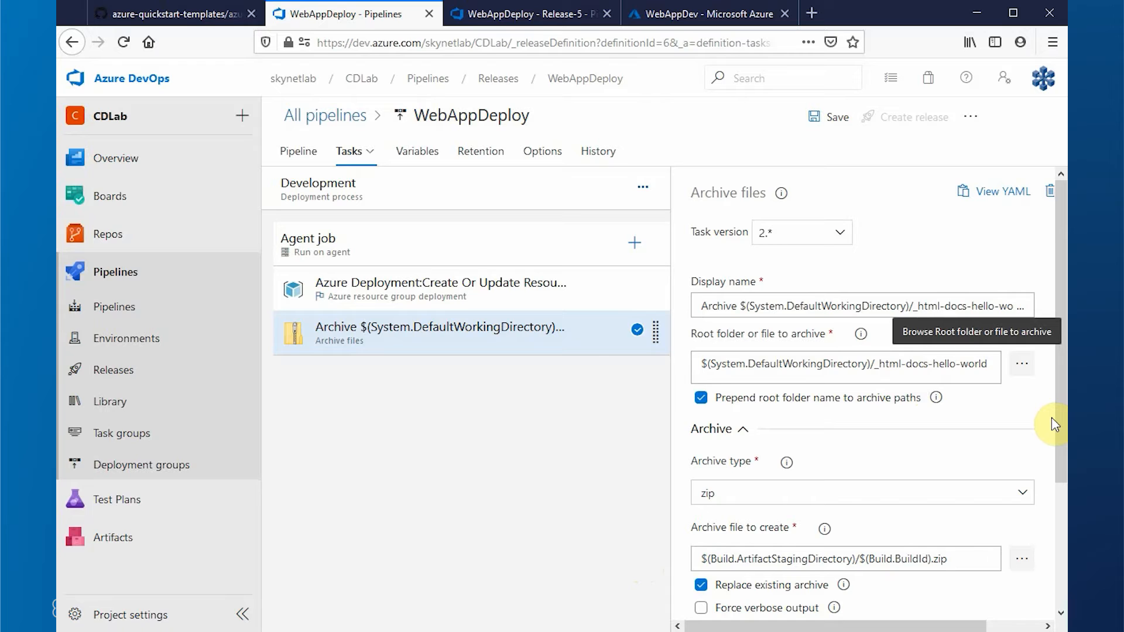
click(701, 401)
drag(1058, 404, 1065, 526)
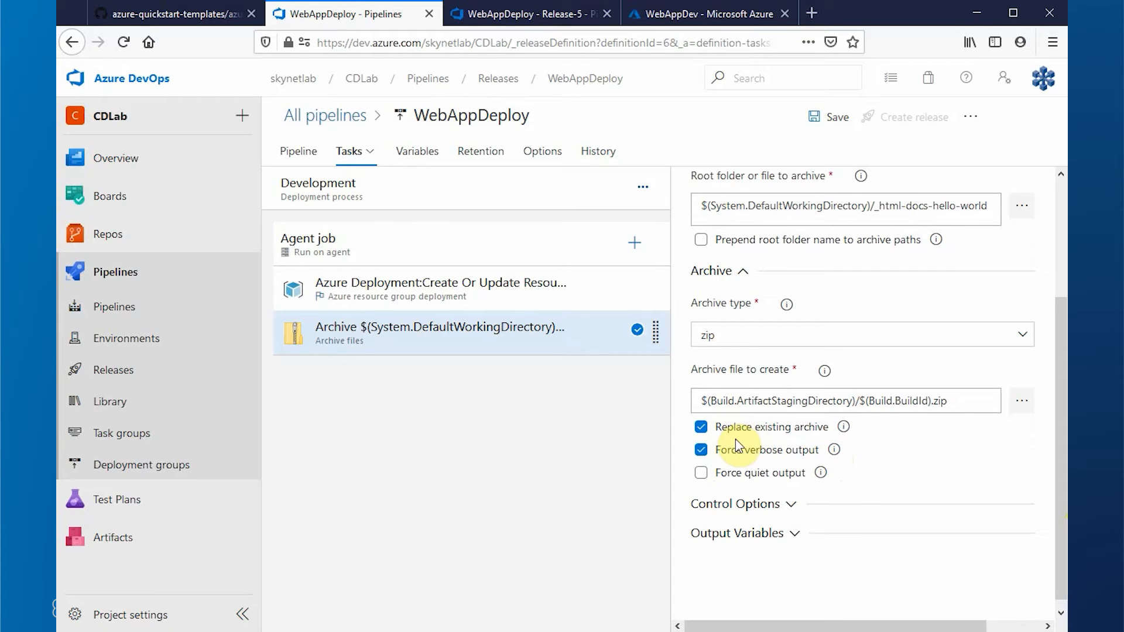
Step: Add an Azure PowerShell task to the agent job and open its settings
click(635, 242)
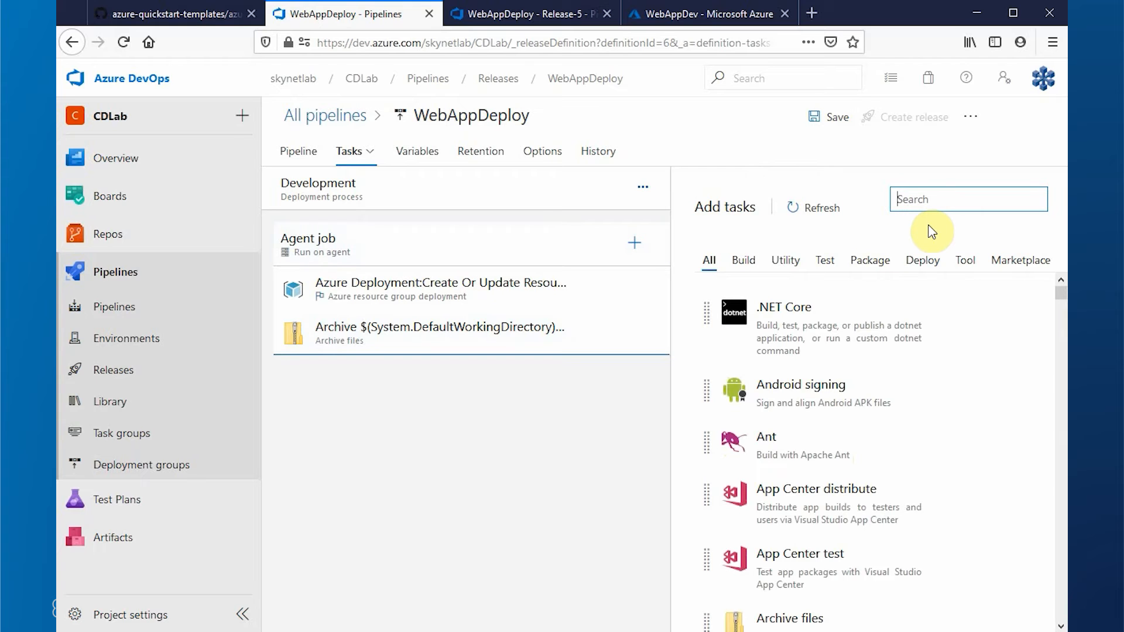
mouse_move(836, 268)
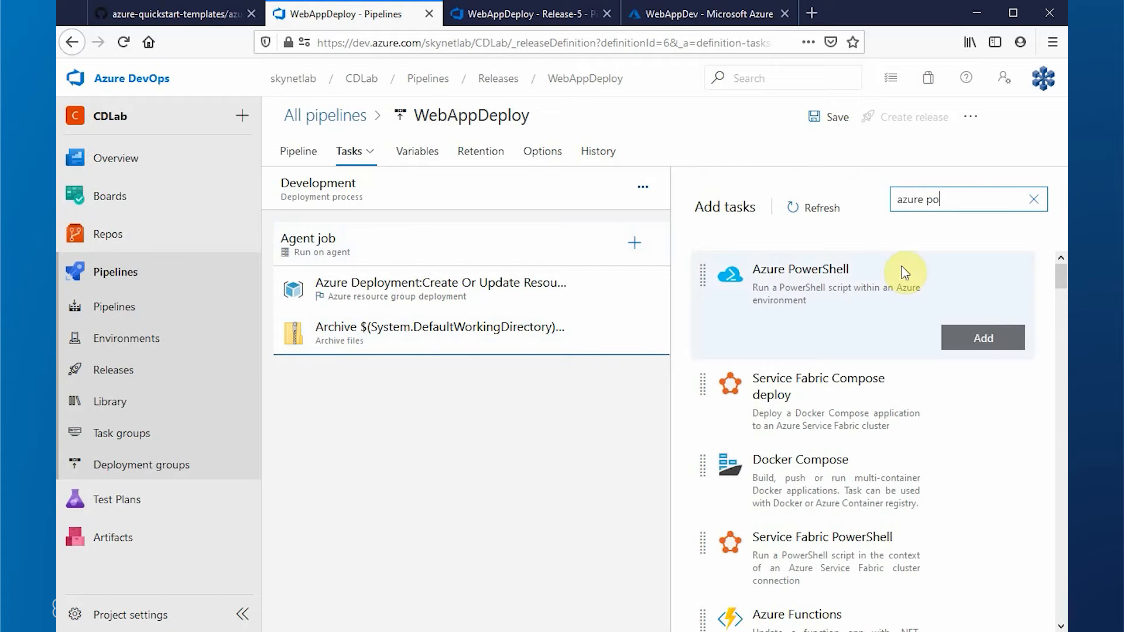
click(1002, 343)
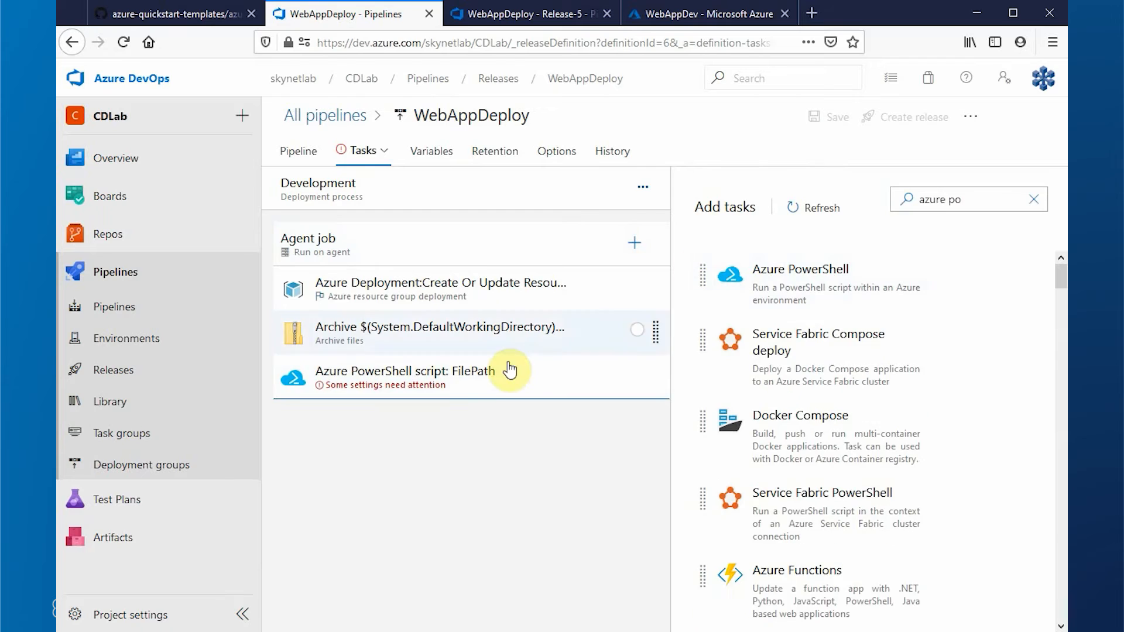
click(498, 372)
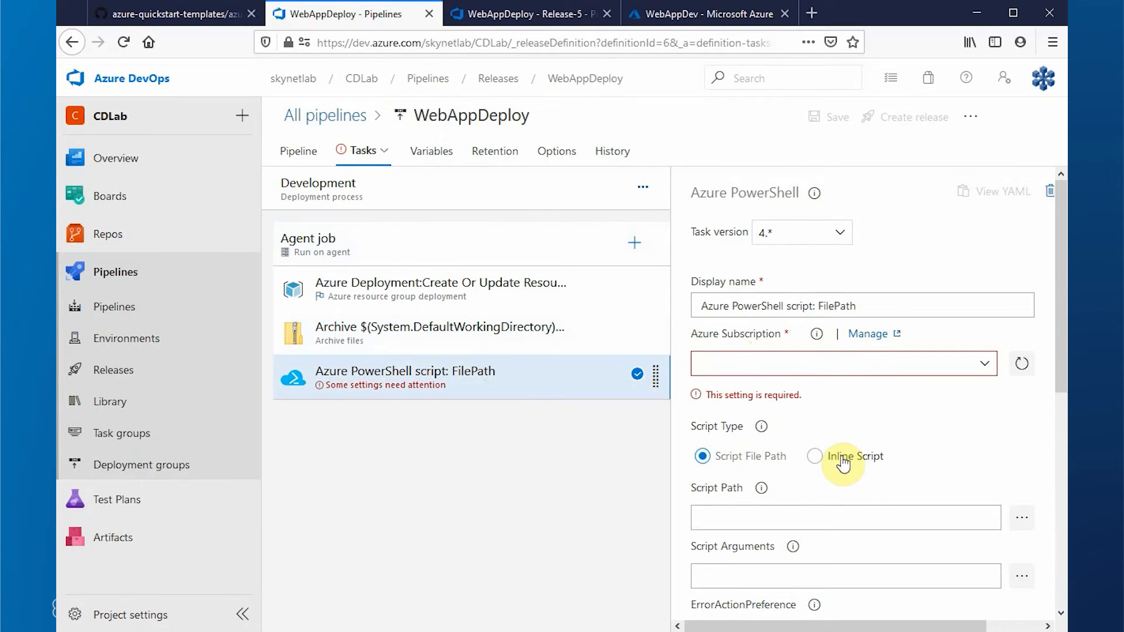
Step: Use the inline script New-AzWebAppSlot -ResourceGroupName $(ResourceGroupName) -Name $(webAppName)-webapp -Slot $(SlotName) -AppServicePlan AppServicePlan-$(WebAppName) with the MyAzure subscription
click(823, 456)
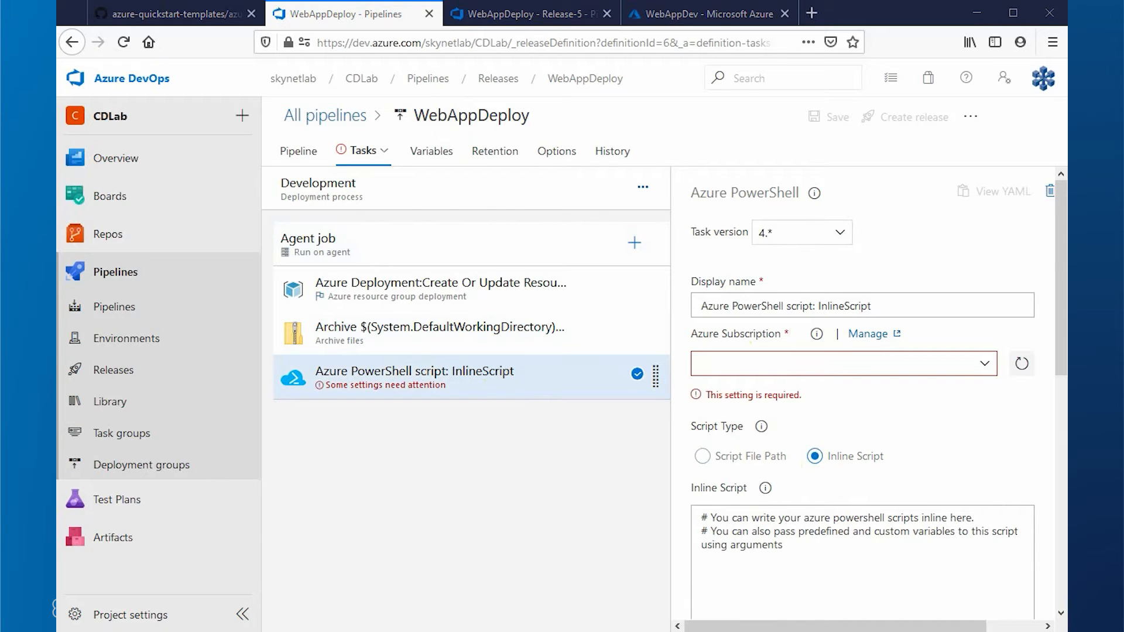
click(916, 570)
key(ctrl+a)
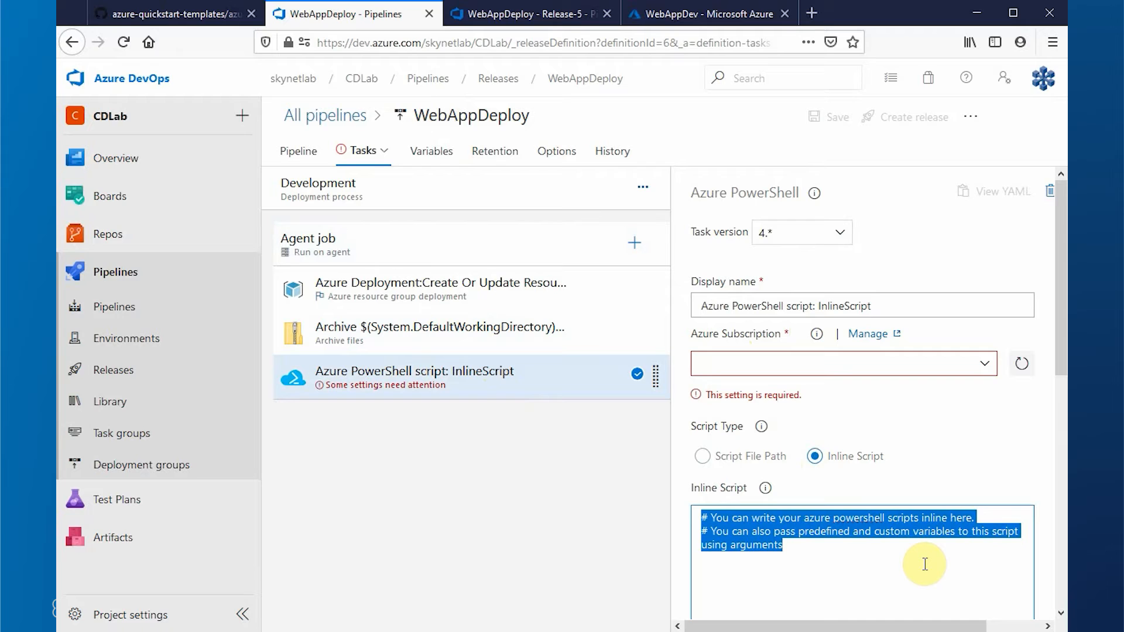
key(ctrl+v)
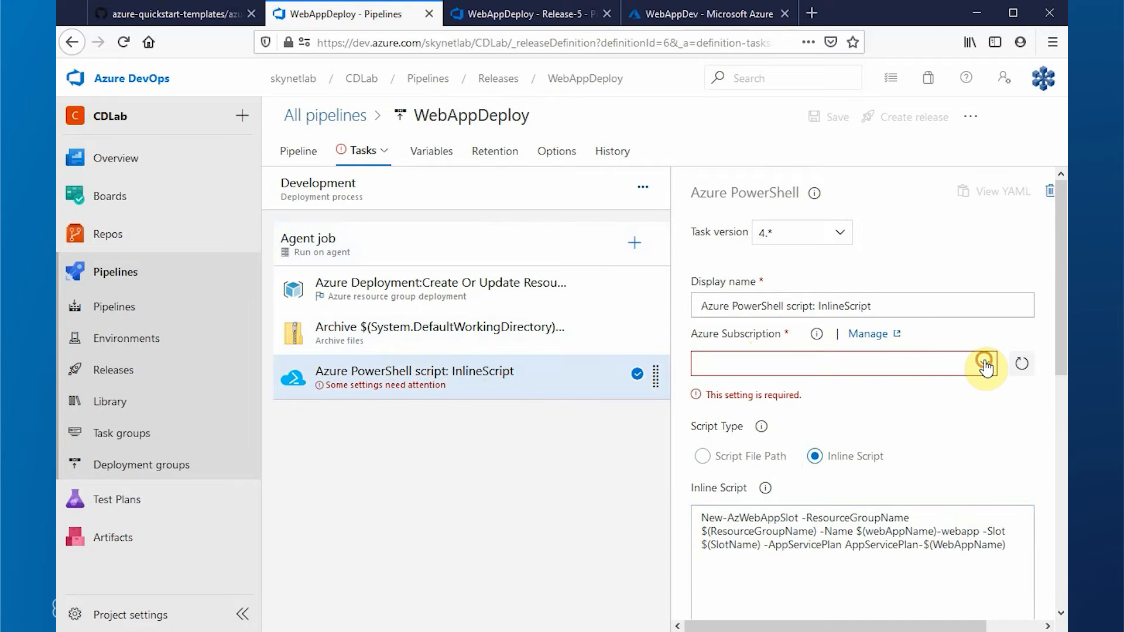
click(900, 362)
click(572, 415)
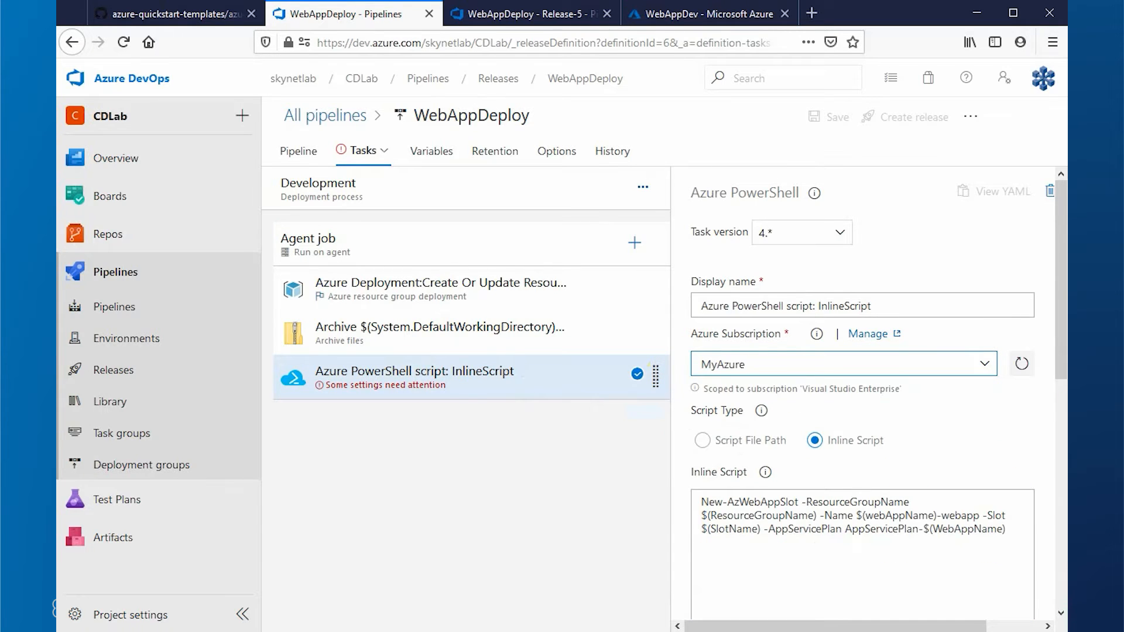
Step: Review the inline script and set the task's Azure PowerShell version to the latest installed version
drag(1063, 326, 1063, 363)
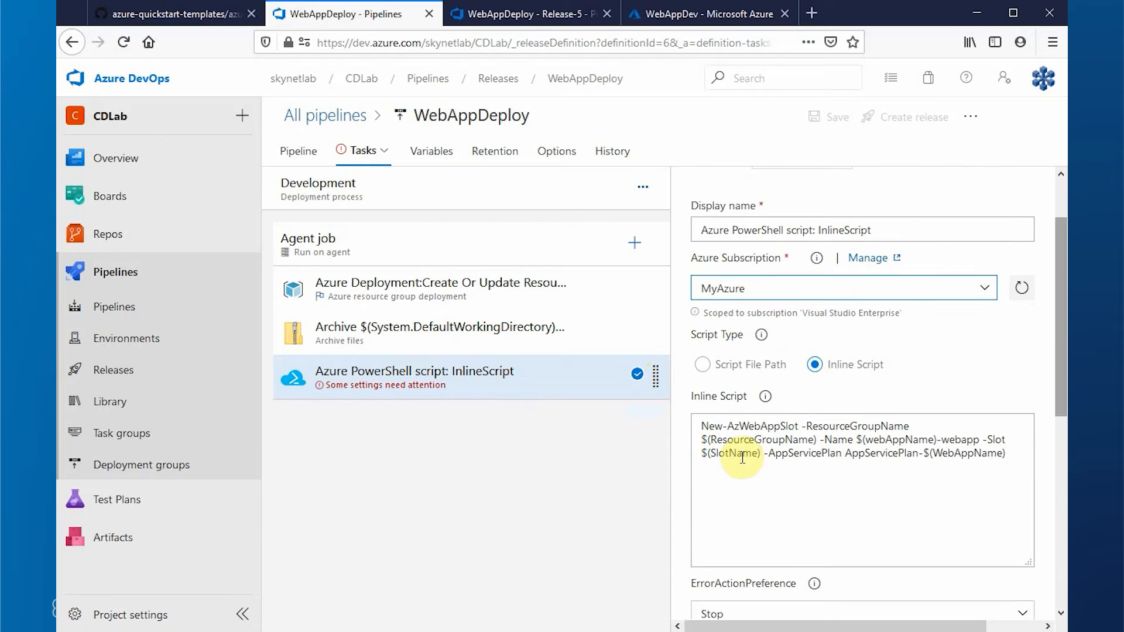
click(707, 439)
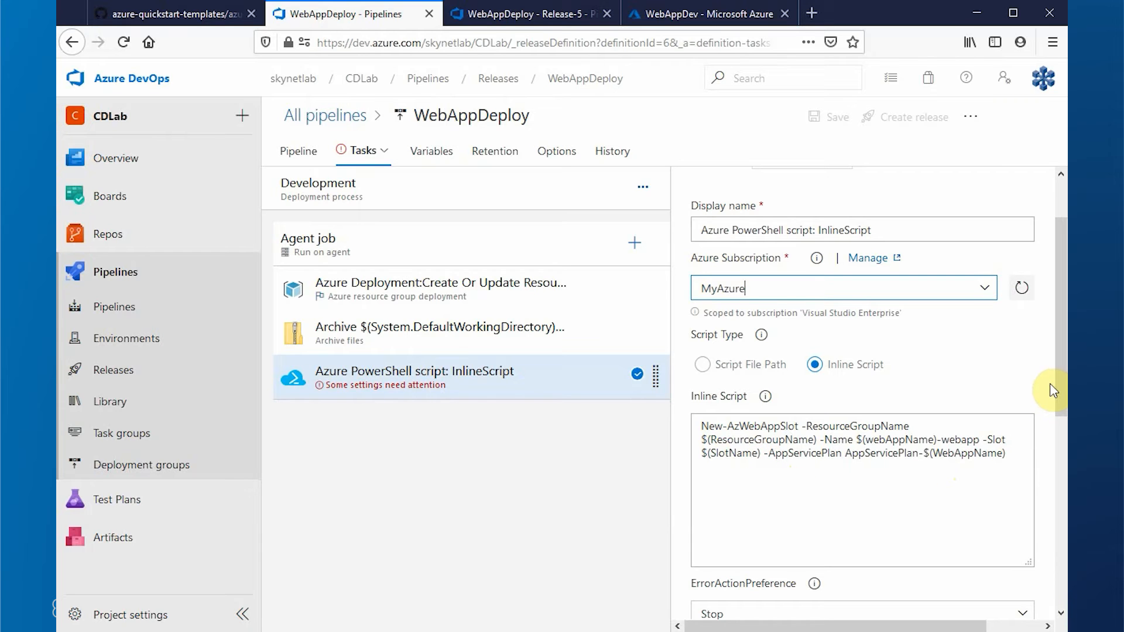
drag(1054, 368, 1056, 586)
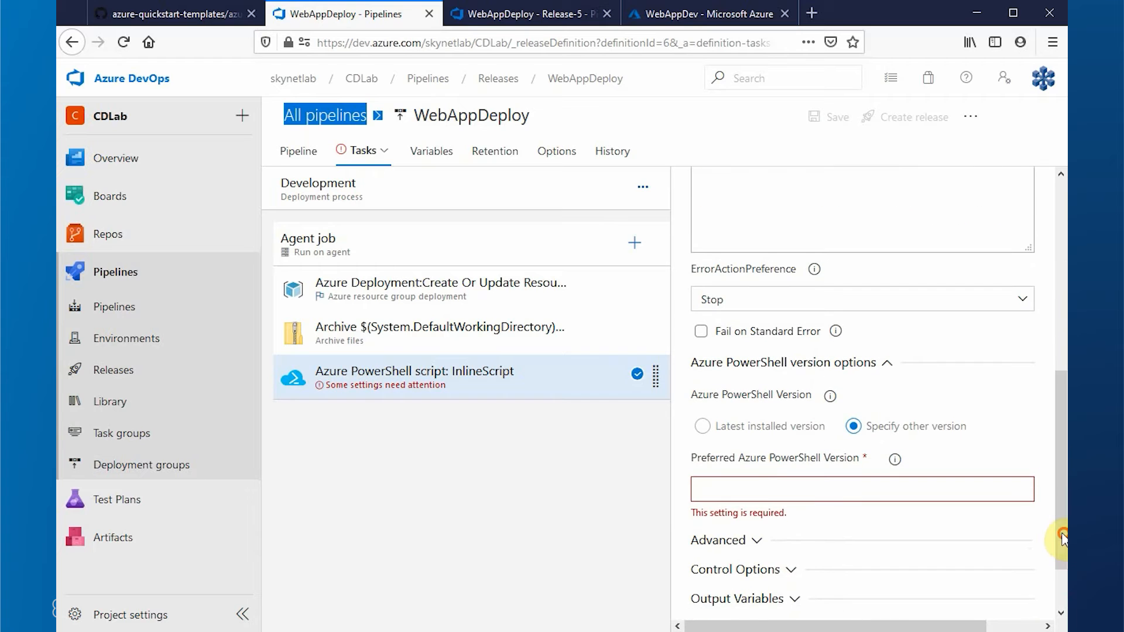
click(702, 427)
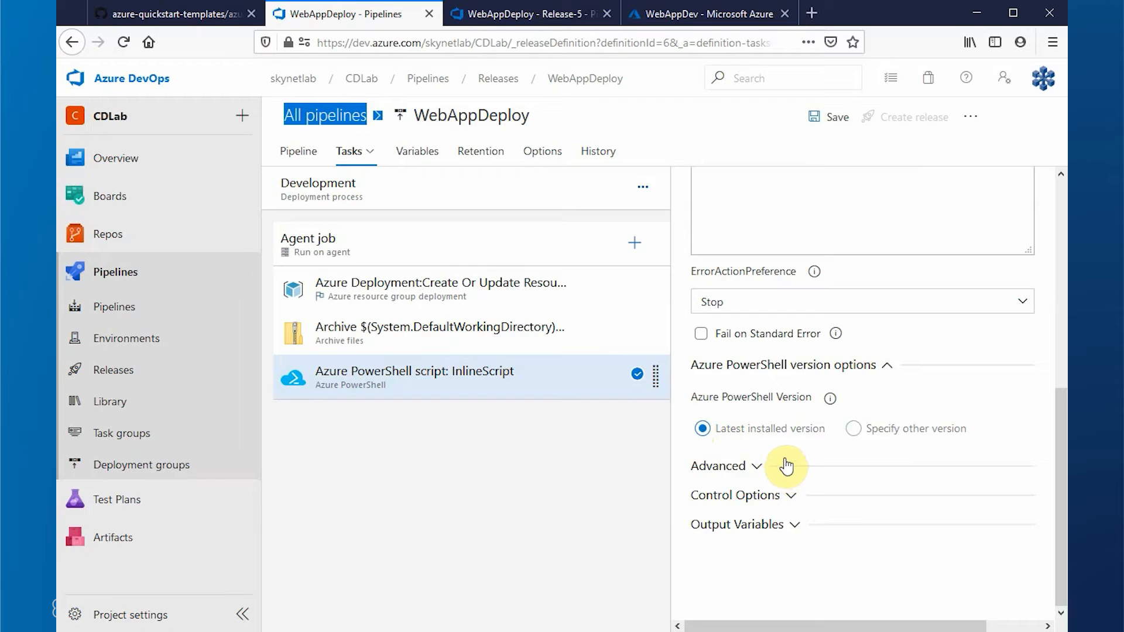
Step: Add an Azure App Service deploy task to the agent job and open its settings
click(634, 243)
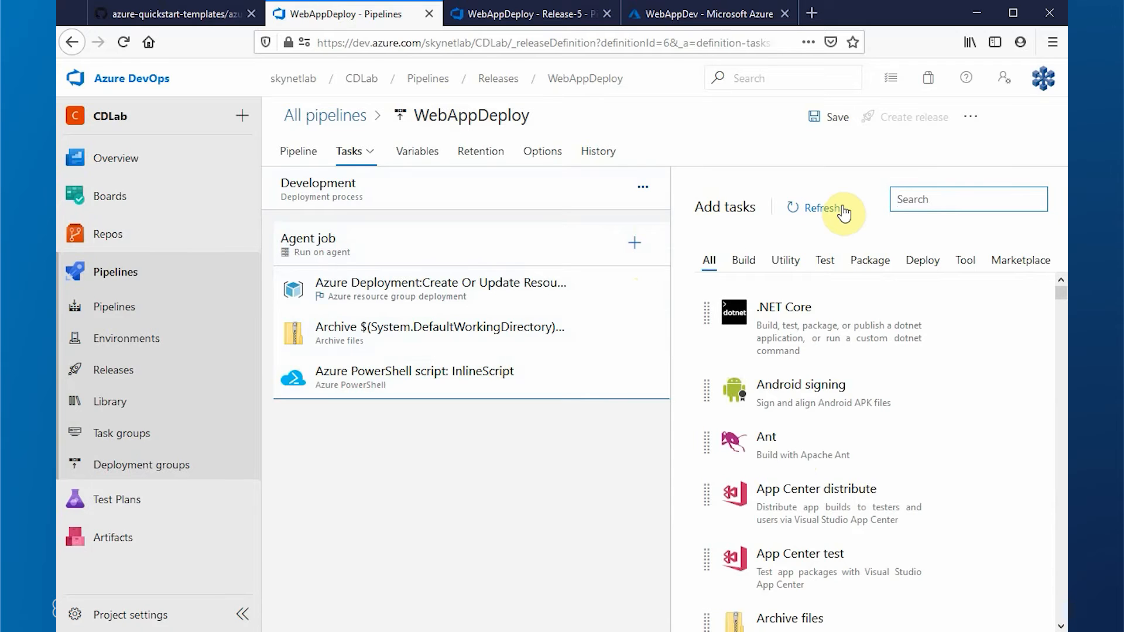
text(azure app ser)
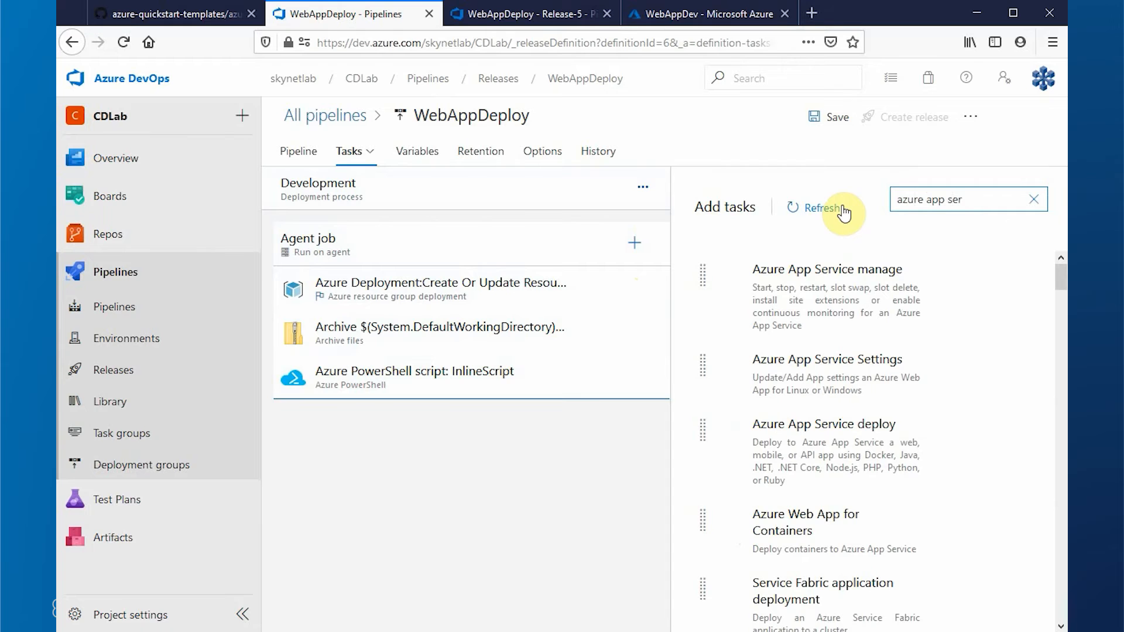
mouse_move(892, 399)
mouse_move(863, 503)
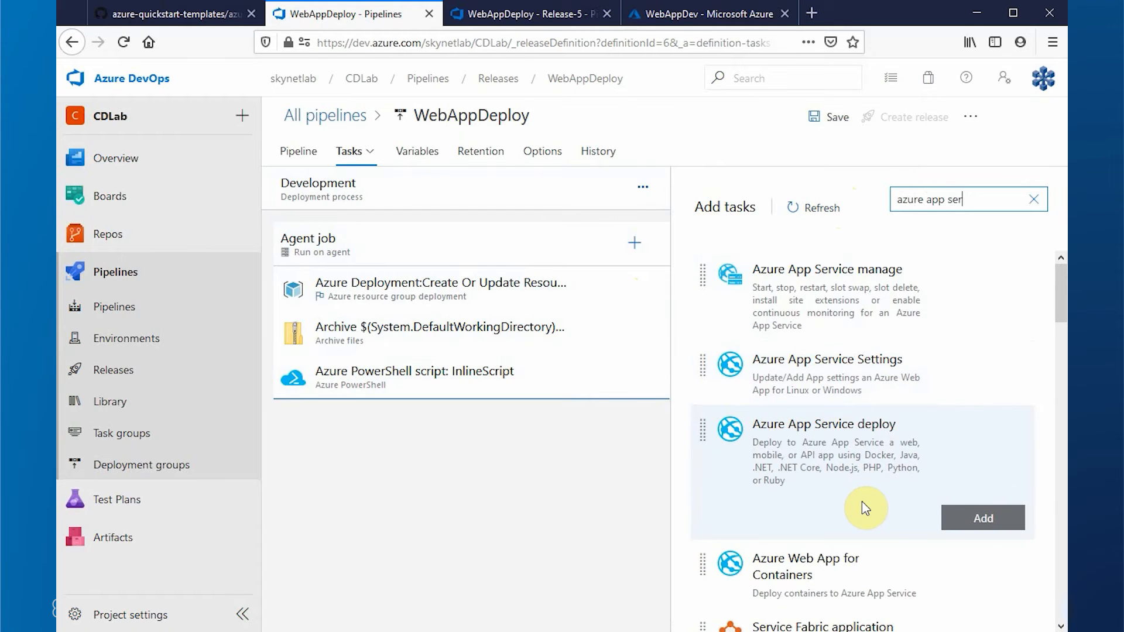
click(961, 512)
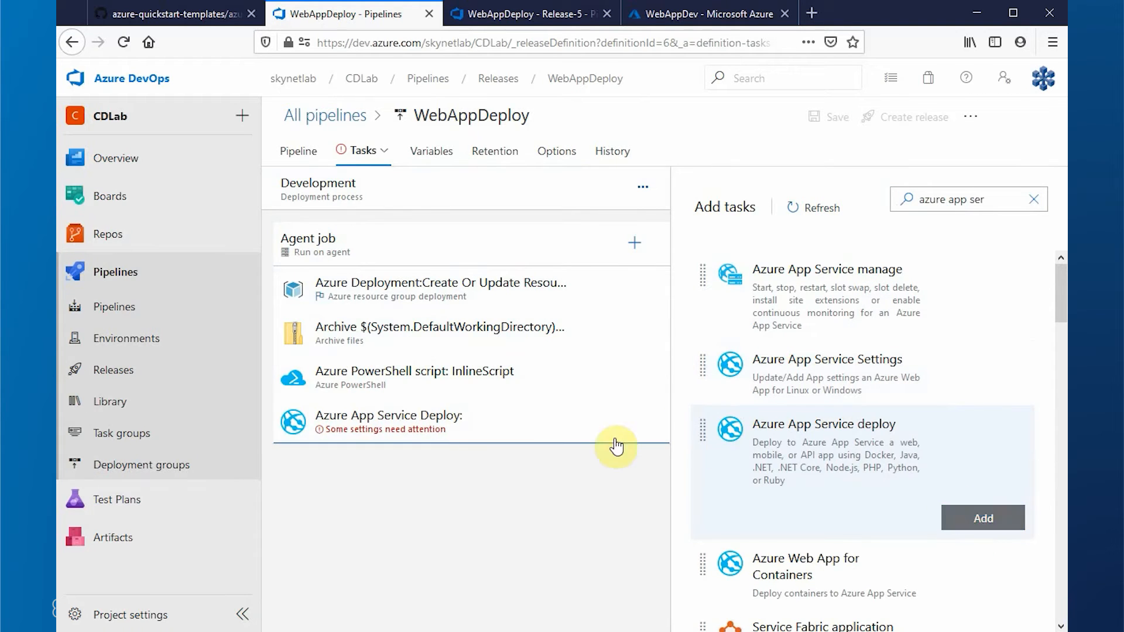
click(505, 423)
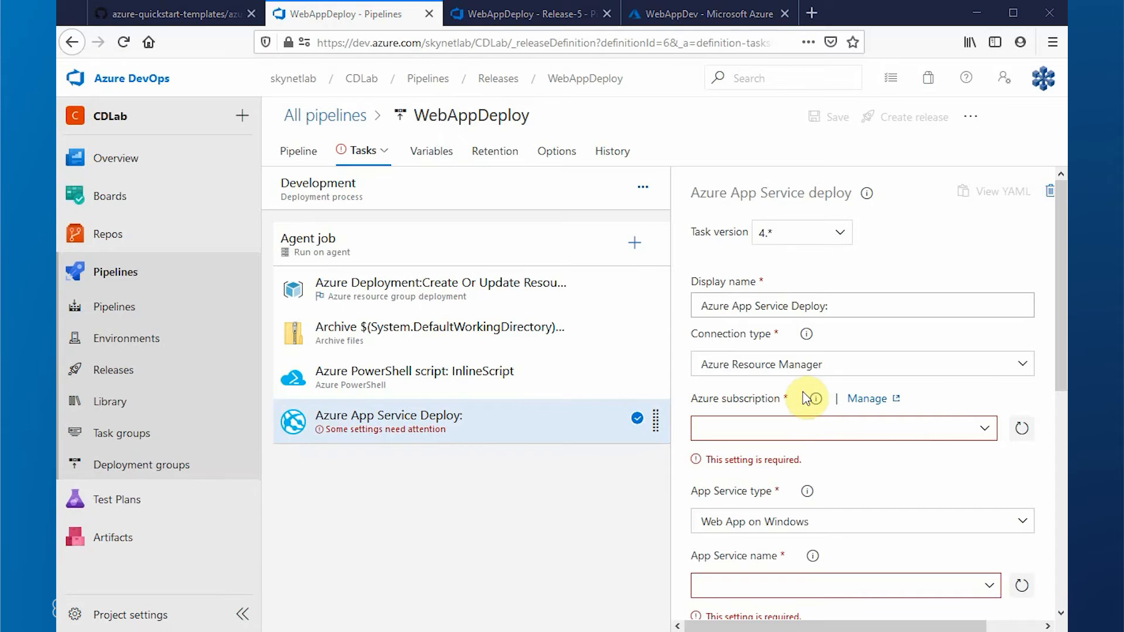
Step: Set the App Service deploy task's subscription to MyAzure and its App Service name to $(WebAppName)-webapp
click(978, 431)
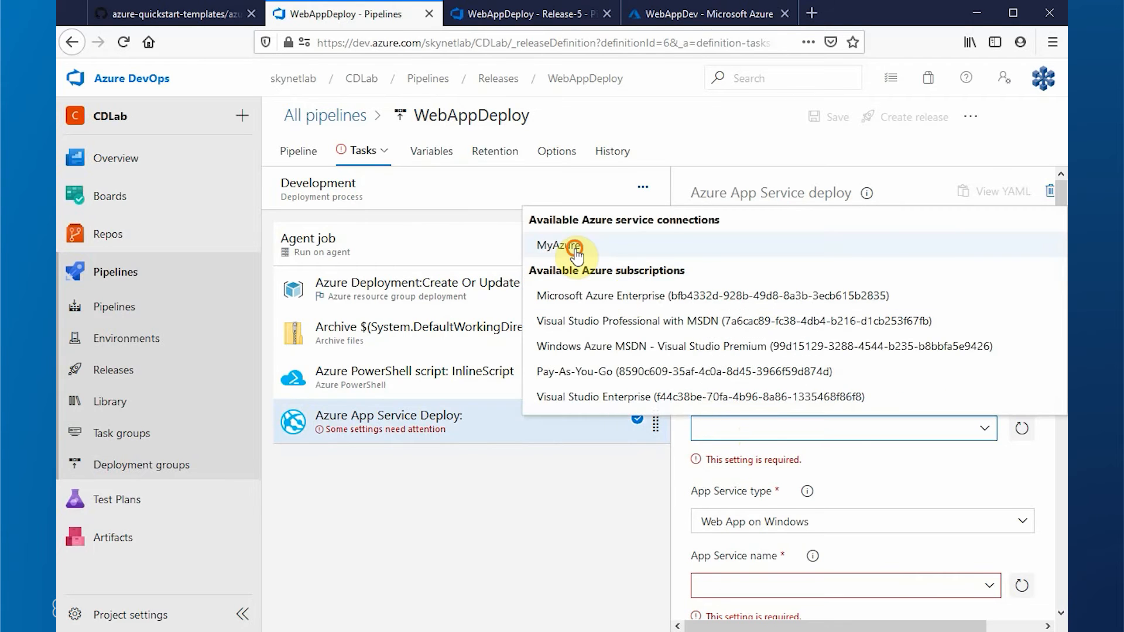
click(573, 247)
scroll(1028, 409, down, 3)
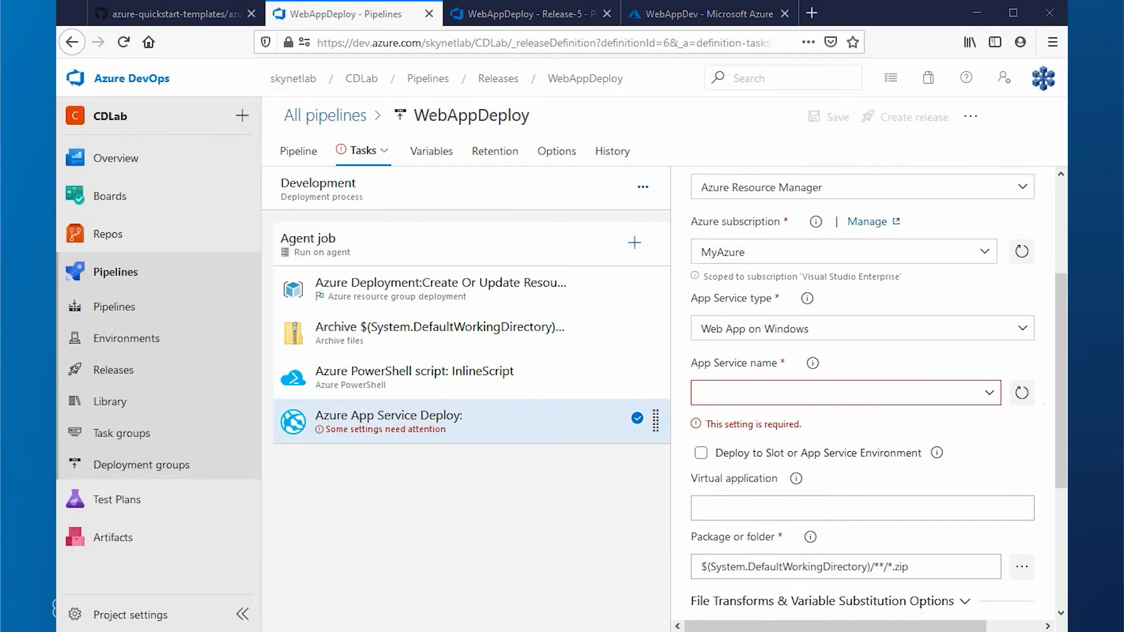
click(931, 391)
text($(WebAppName)-webapp)
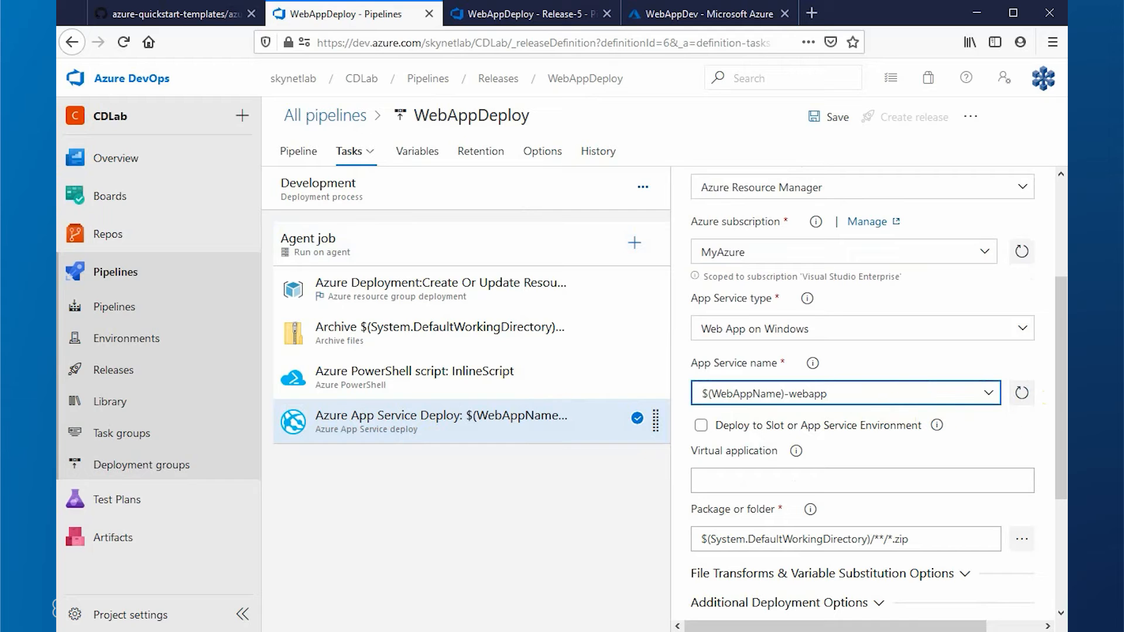
Step: Enable deployment to a slot with resource group $(ResourceGroupName) and slot $(SlotName)
scroll(990, 363, down, 1)
key(ctrl+a)
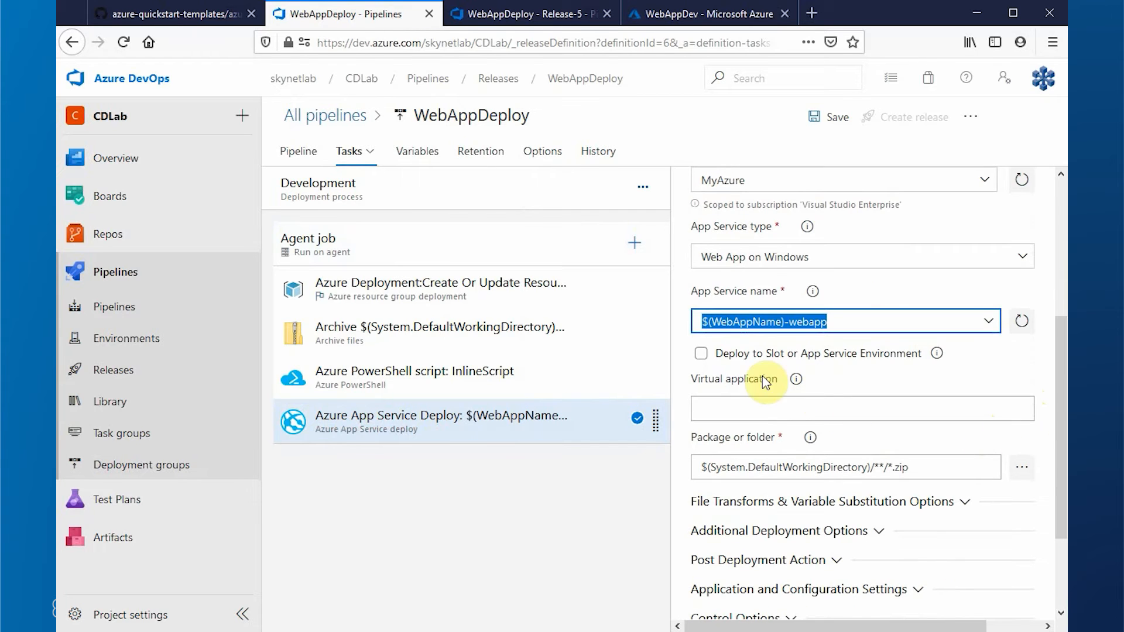
click(702, 355)
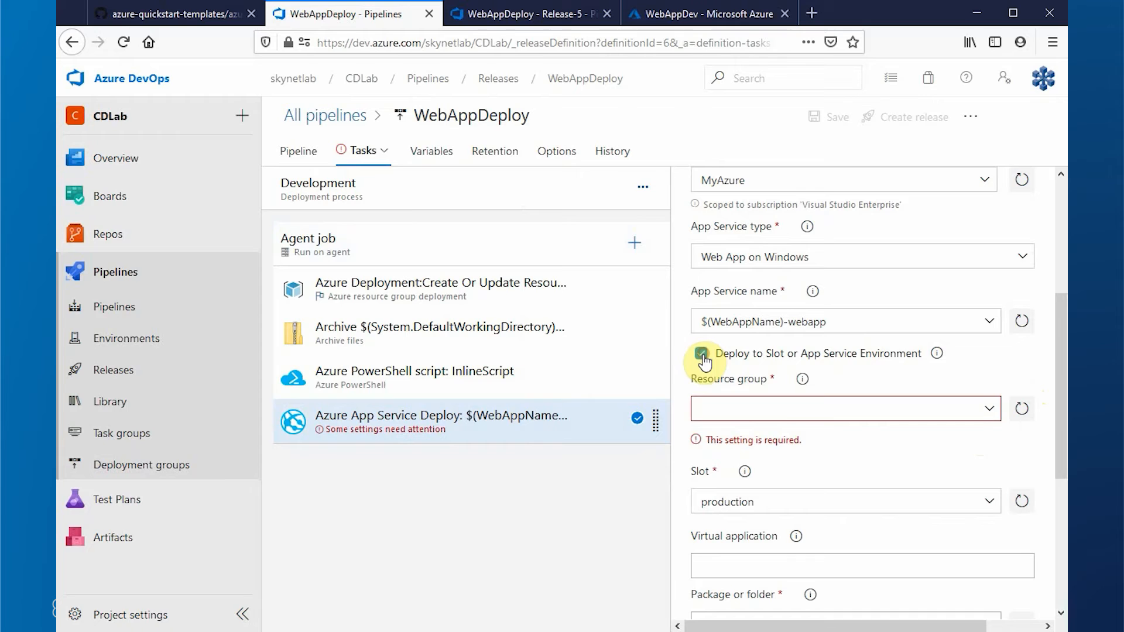
click(767, 414)
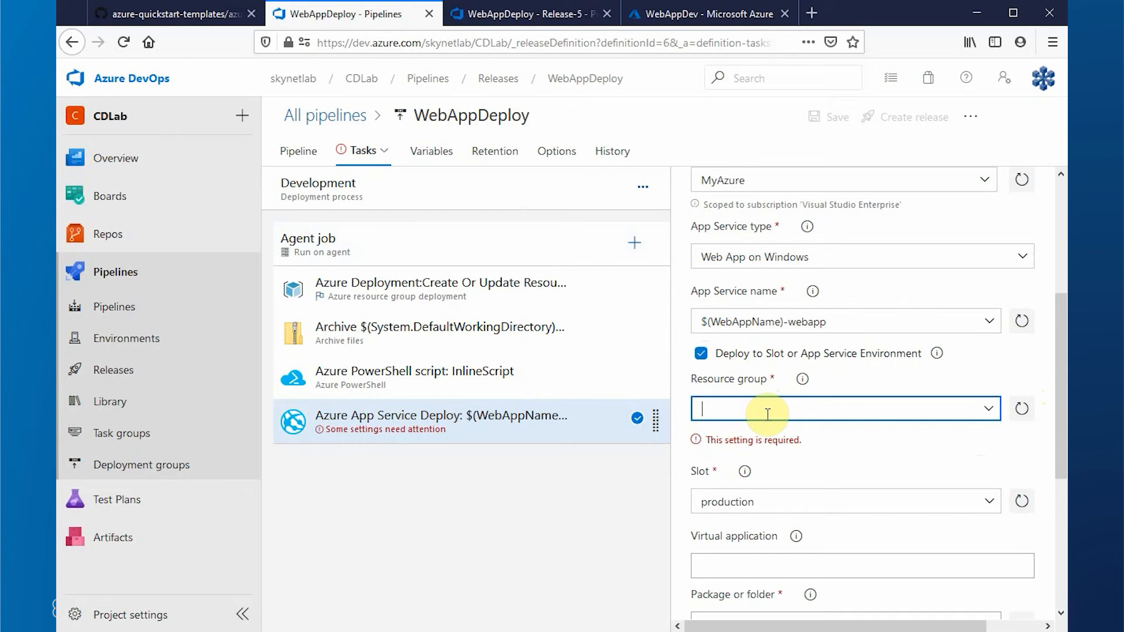
text($(ResourceGroupName))
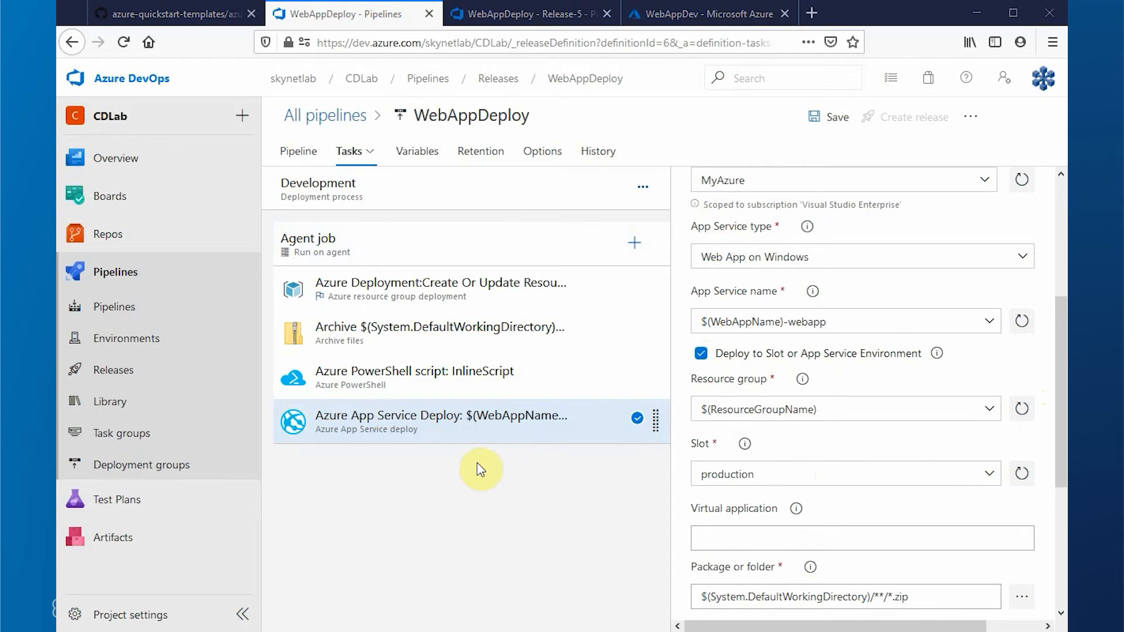
drag(860, 466, 648, 469)
text($(SlotName))
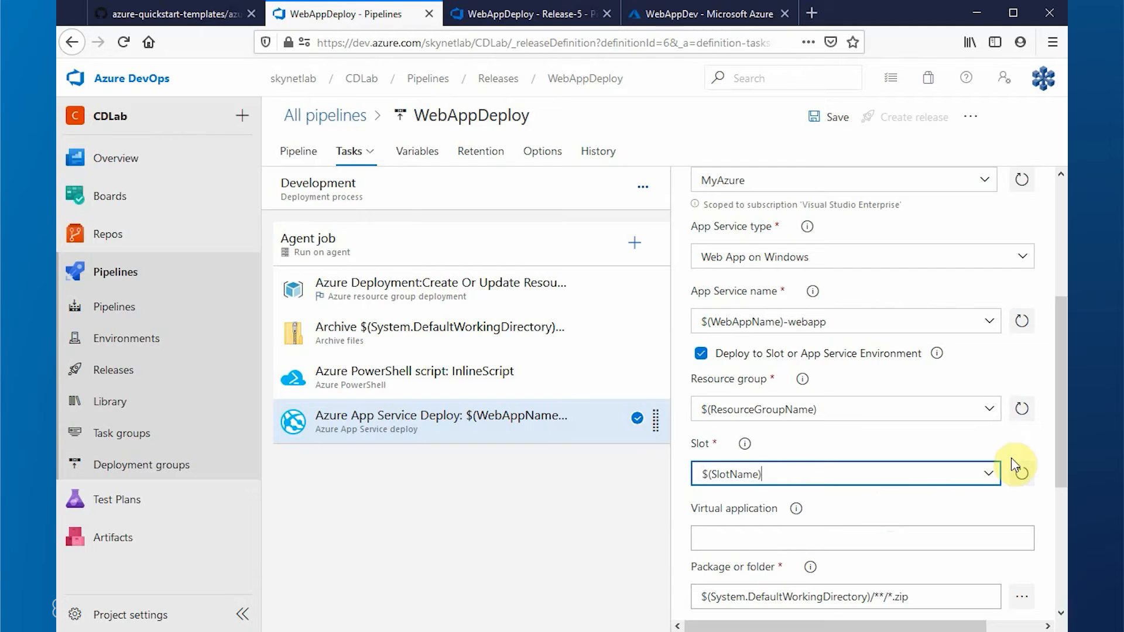
Step: Set the Archive files task's archive file to create to $(Build.ArtifactStagingDirectory)/$(WebAppName).zip
drag(1067, 457, 1065, 449)
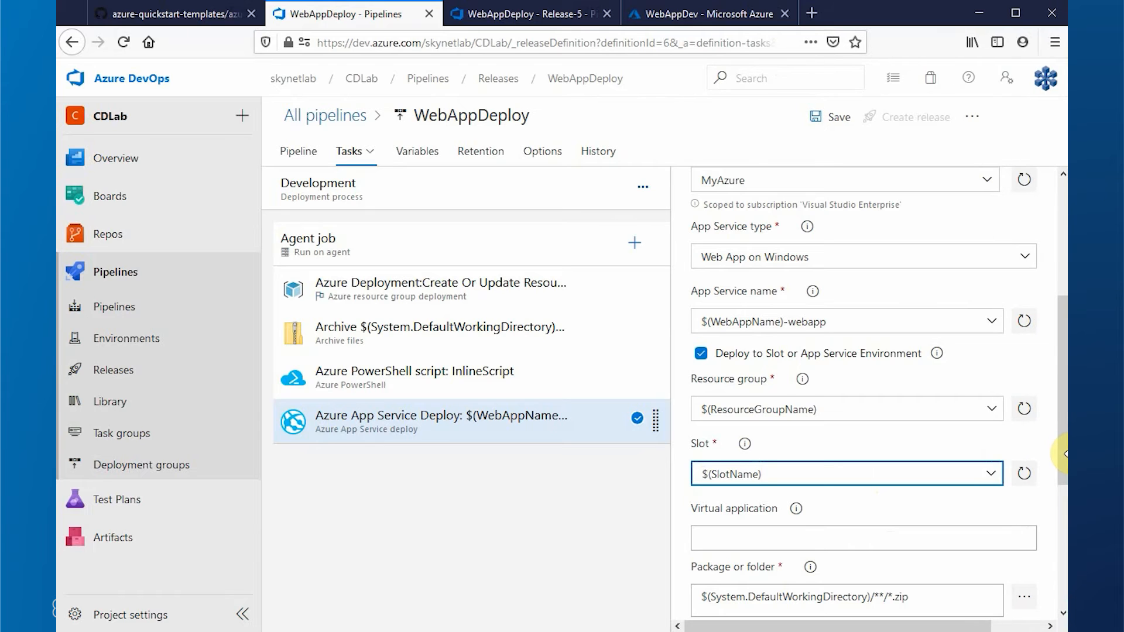
scroll(923, 522, down, 3)
click(755, 417)
click(394, 336)
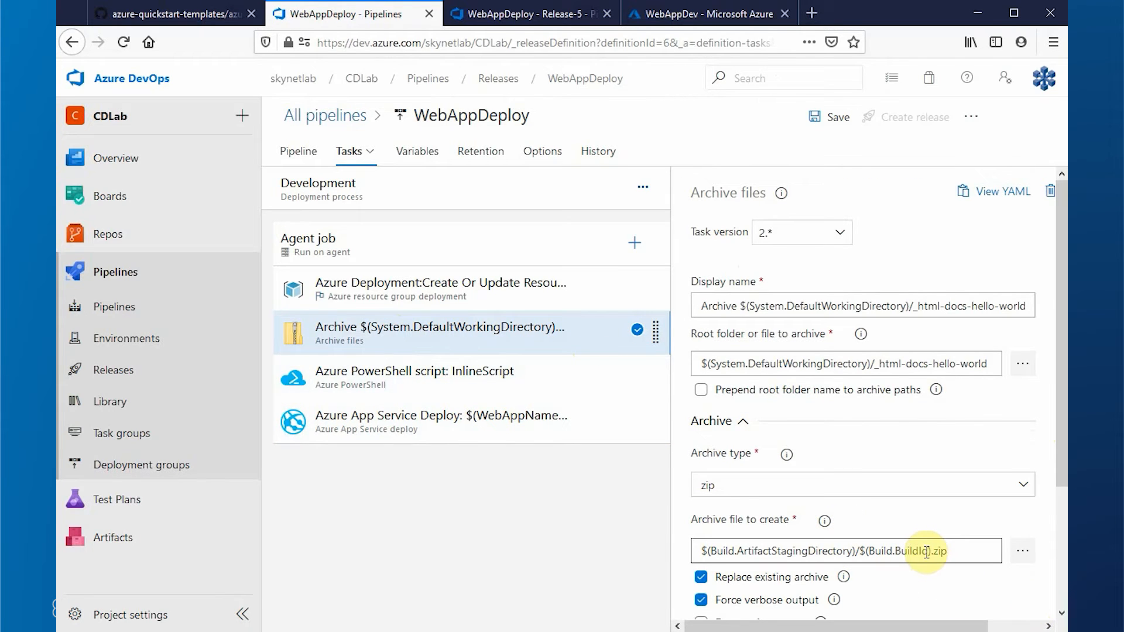
drag(929, 551, 868, 551)
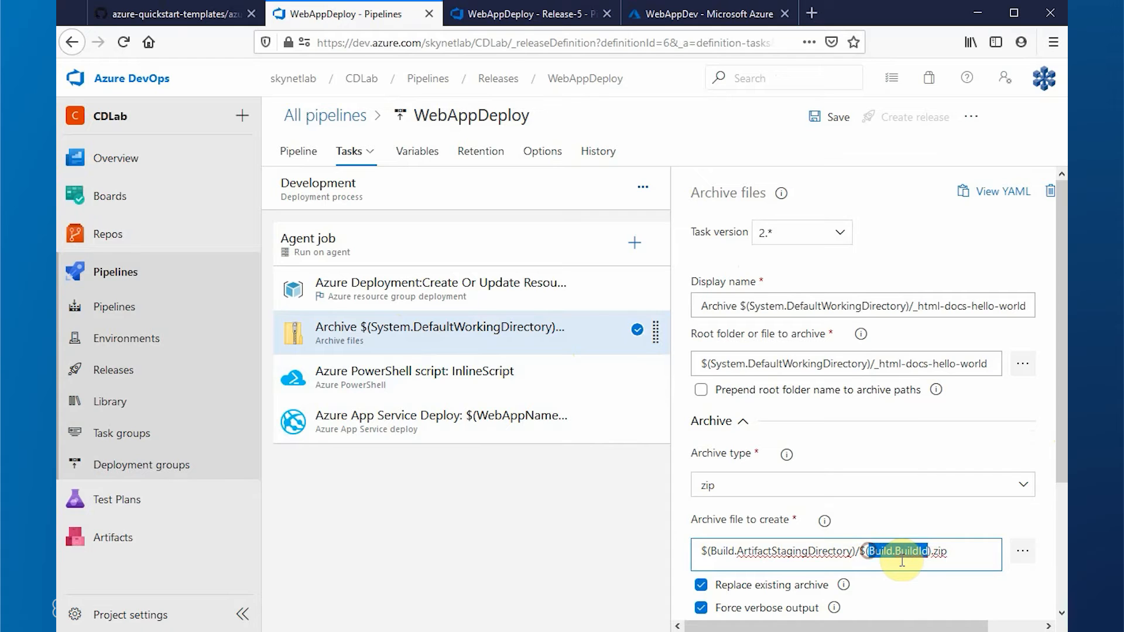
text(WebAppName)
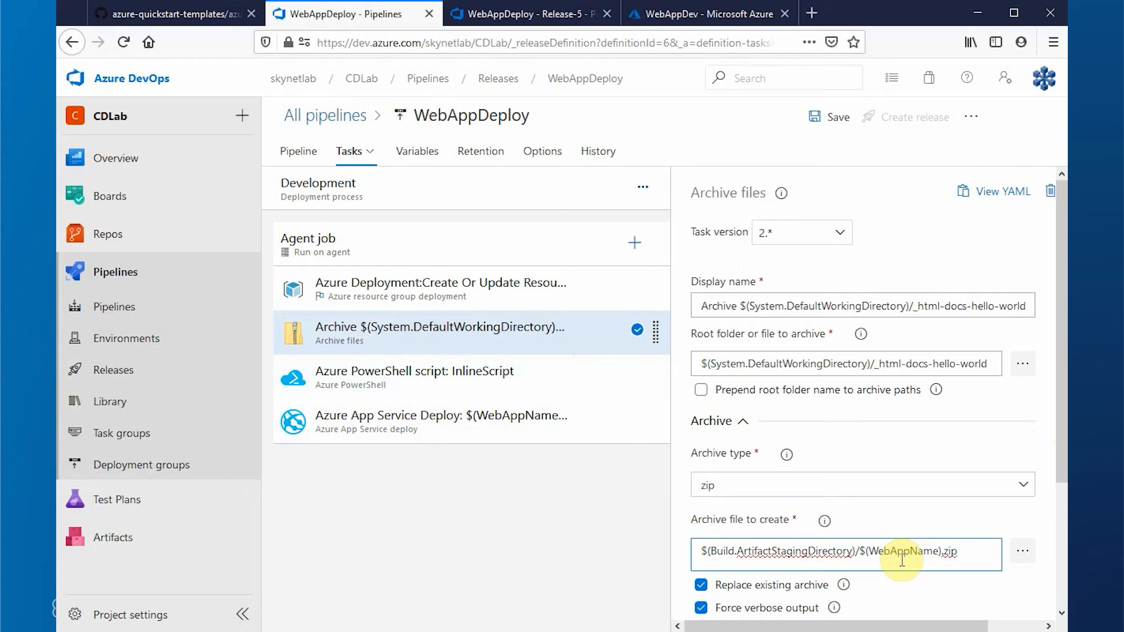
Step: Copy the archive file path into the App Service deploy task's package or folder setting, replacing the default path
key(ctrl+a)
key(ctrl+c)
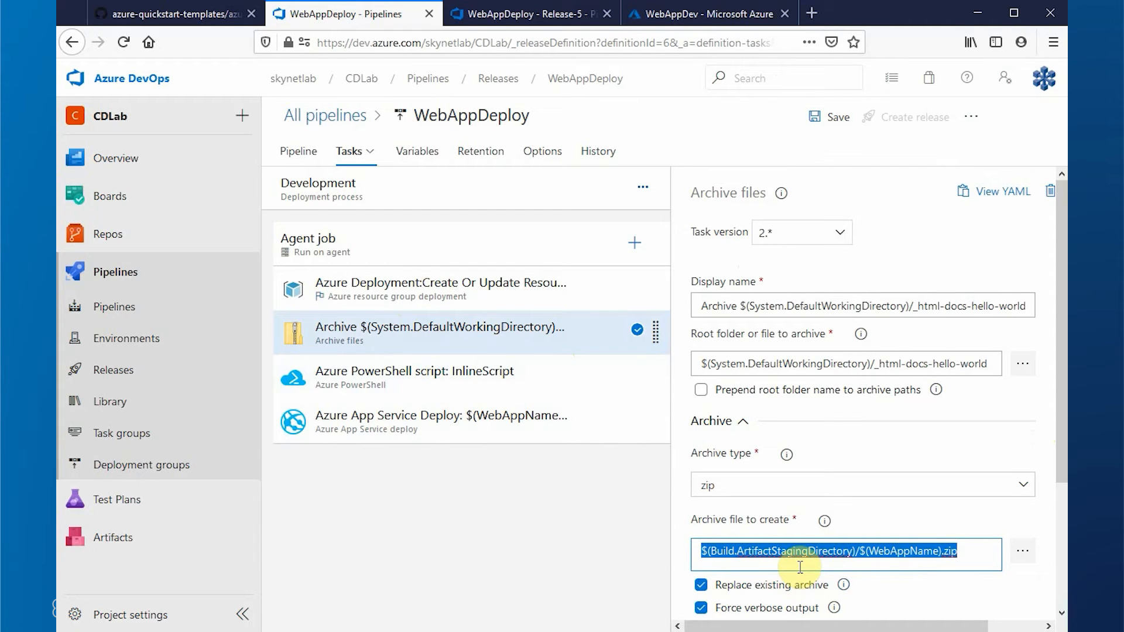
click(463, 417)
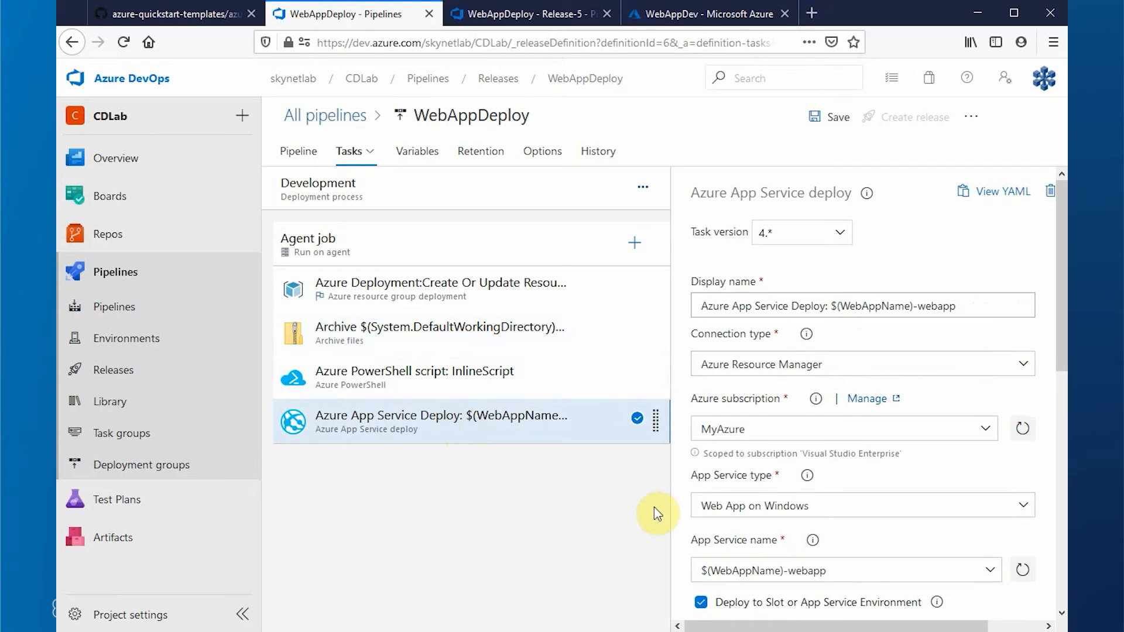
scroll(876, 580, down, 5)
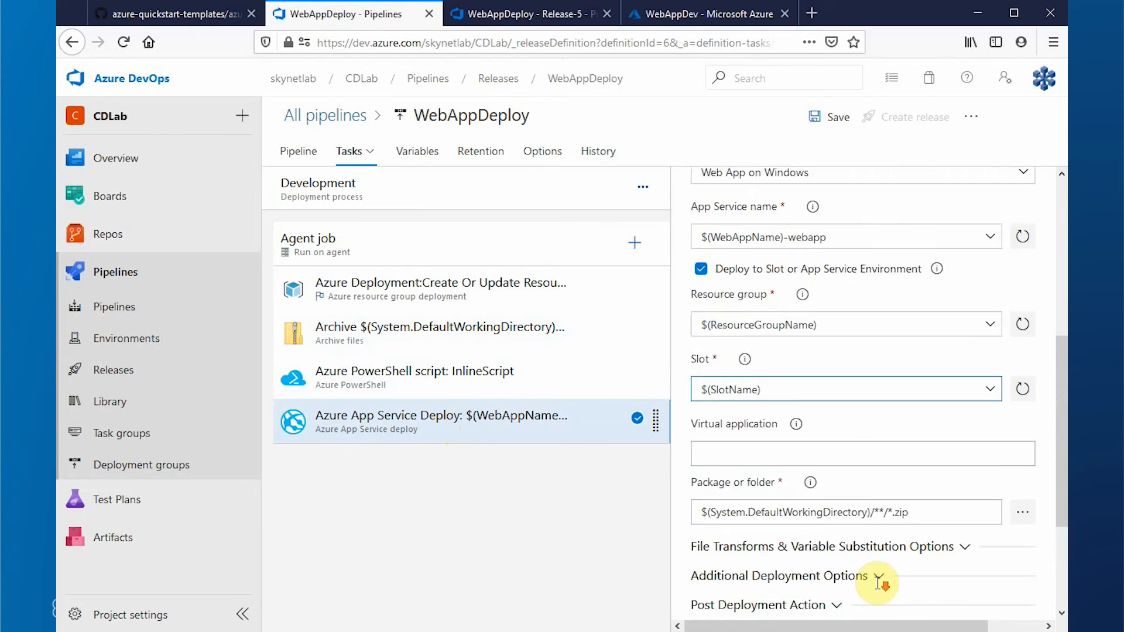
scroll(878, 582, down, 2)
drag(929, 404, 726, 405)
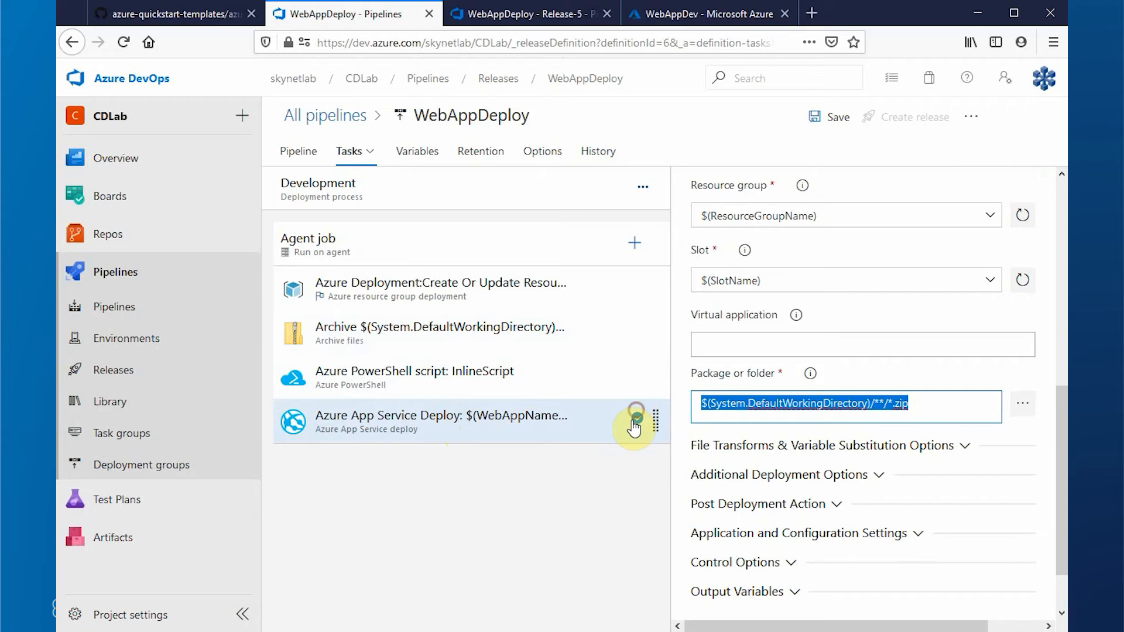
key(ctrl+v)
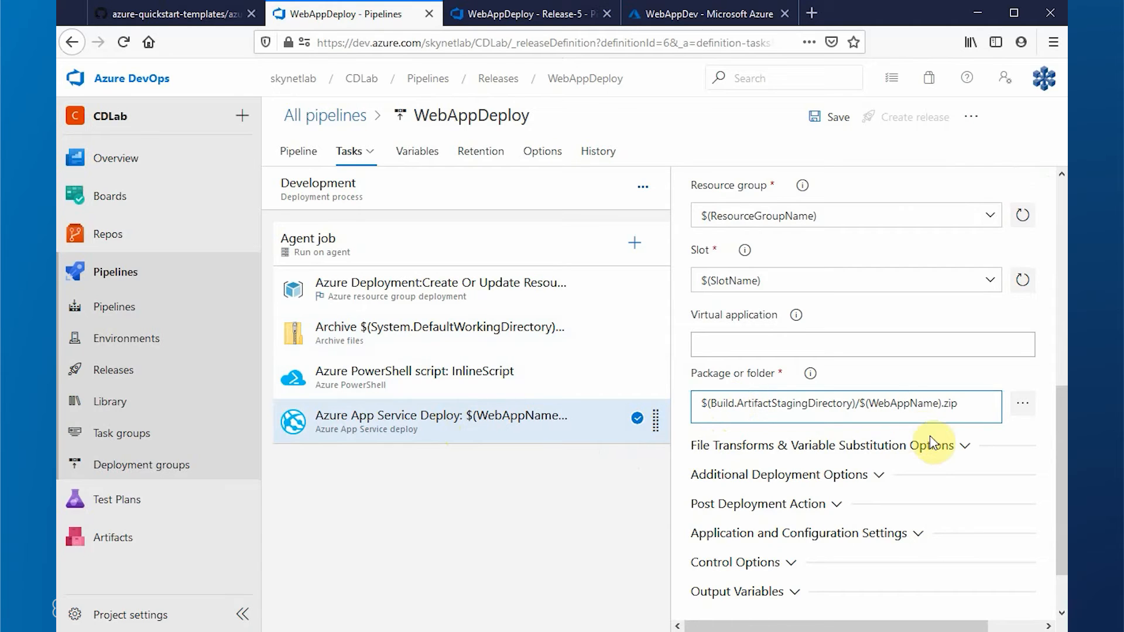
Step: Enable deployment method selection in the App Service deploy task's additional deployment options and choose Zip Deploy
click(879, 482)
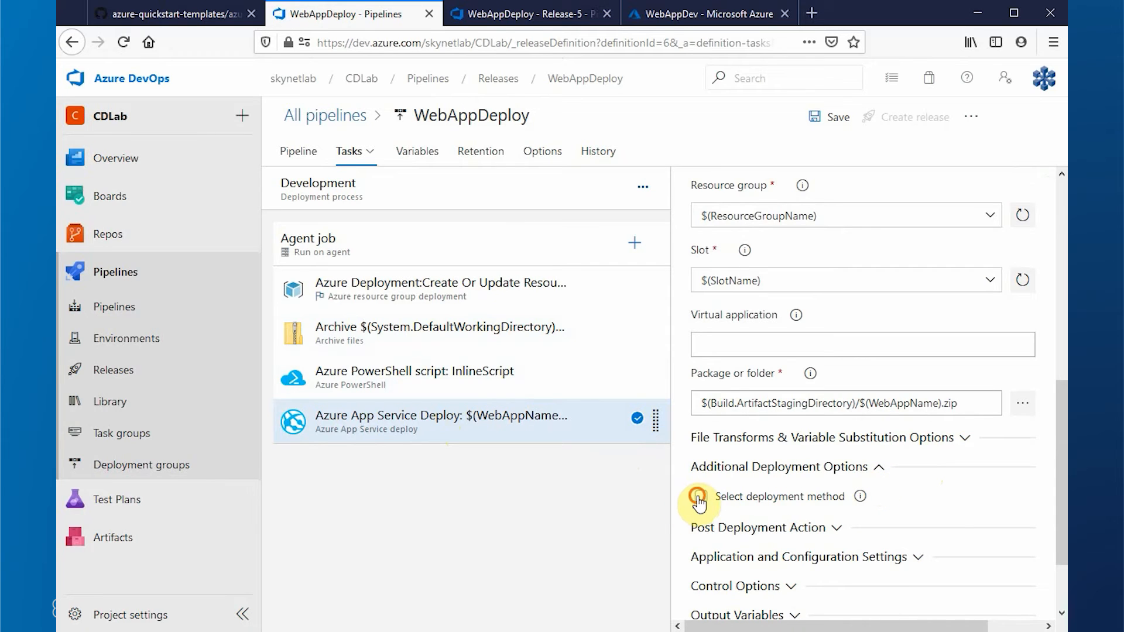
click(700, 499)
click(787, 556)
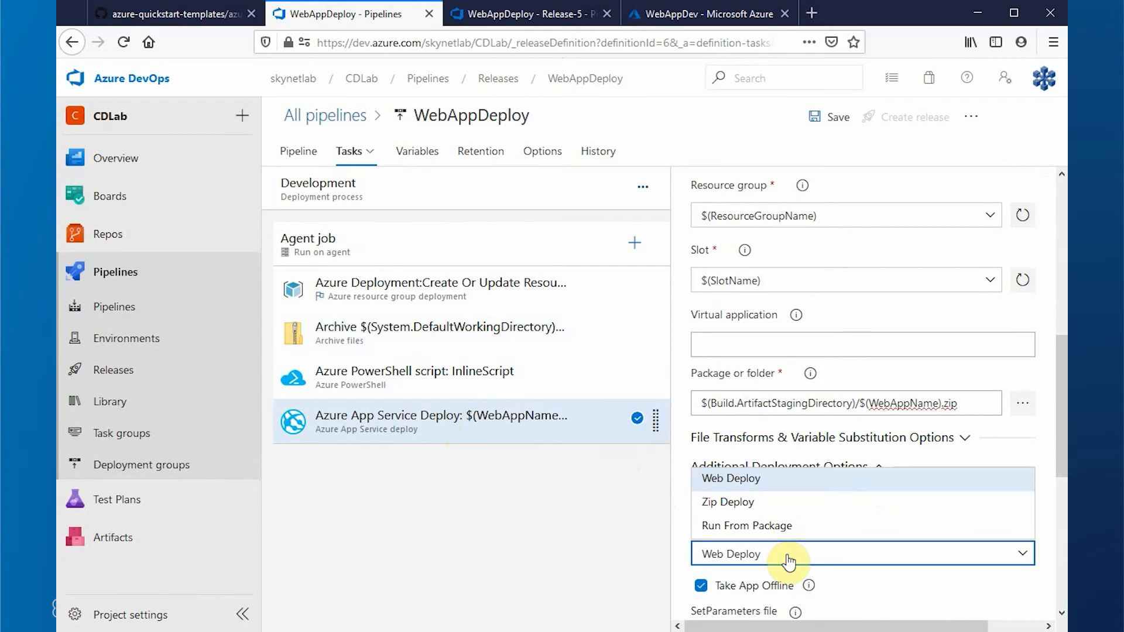
click(721, 503)
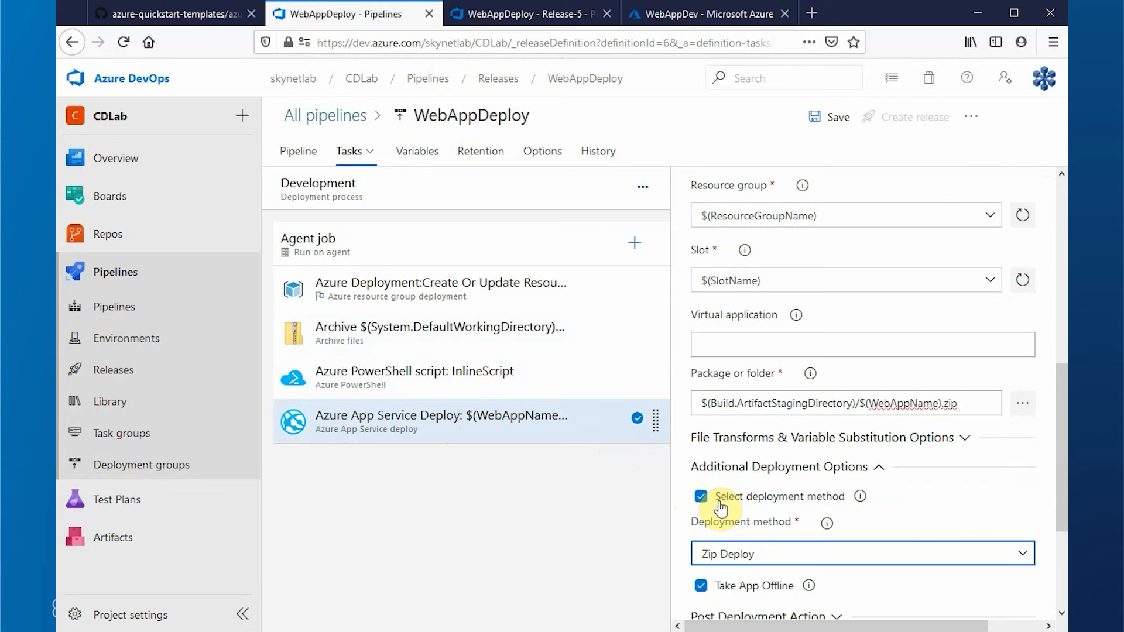
scroll(817, 514, down, 2)
scroll(817, 514, down, 2)
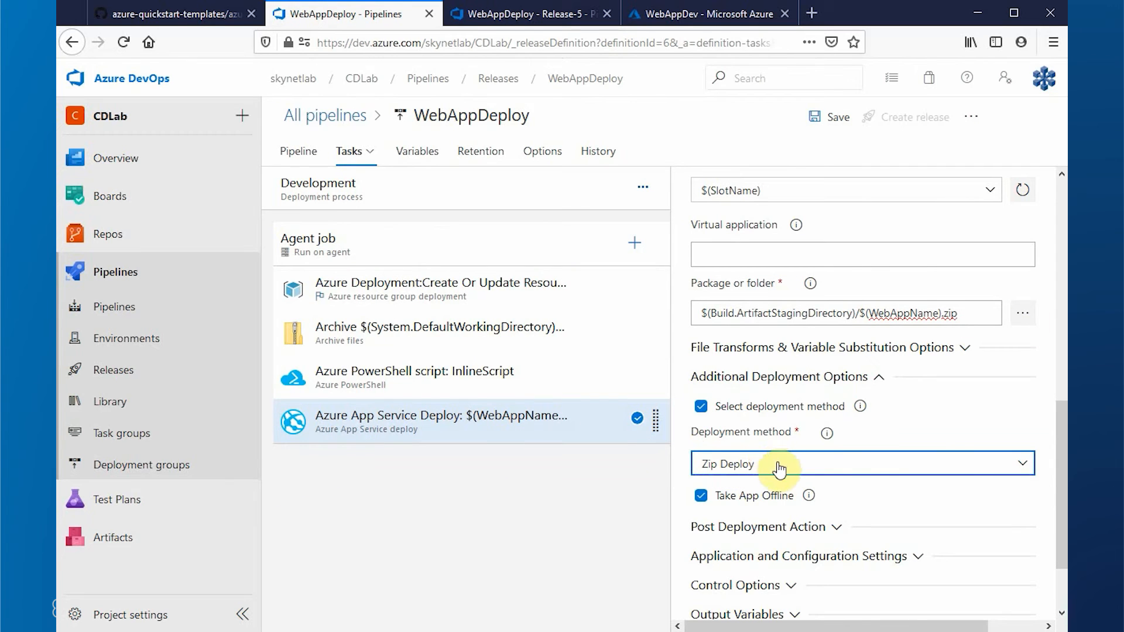
scroll(868, 417, down, 3)
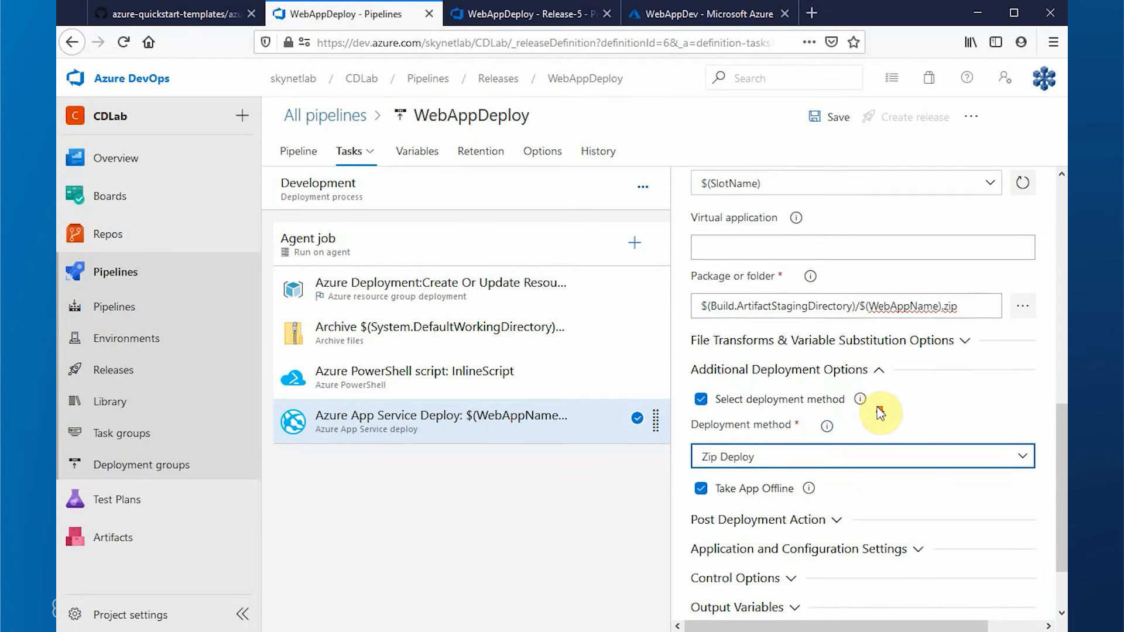
Step: Save the release pipeline with the comment "DevStage"
click(831, 121)
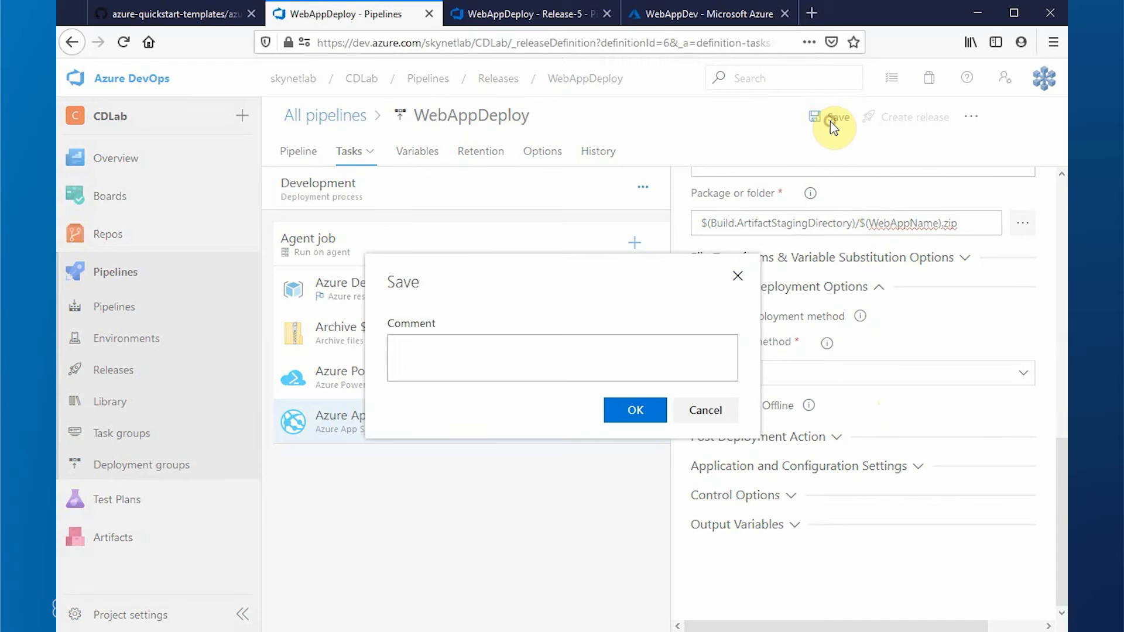
click(543, 372)
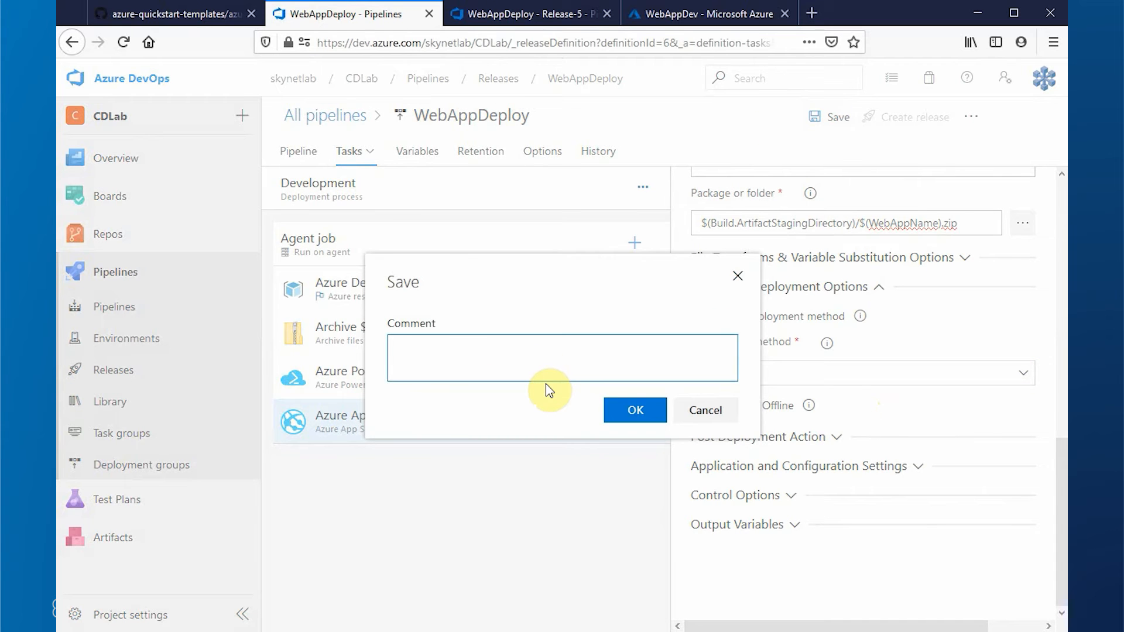
text(DevStage)
click(637, 410)
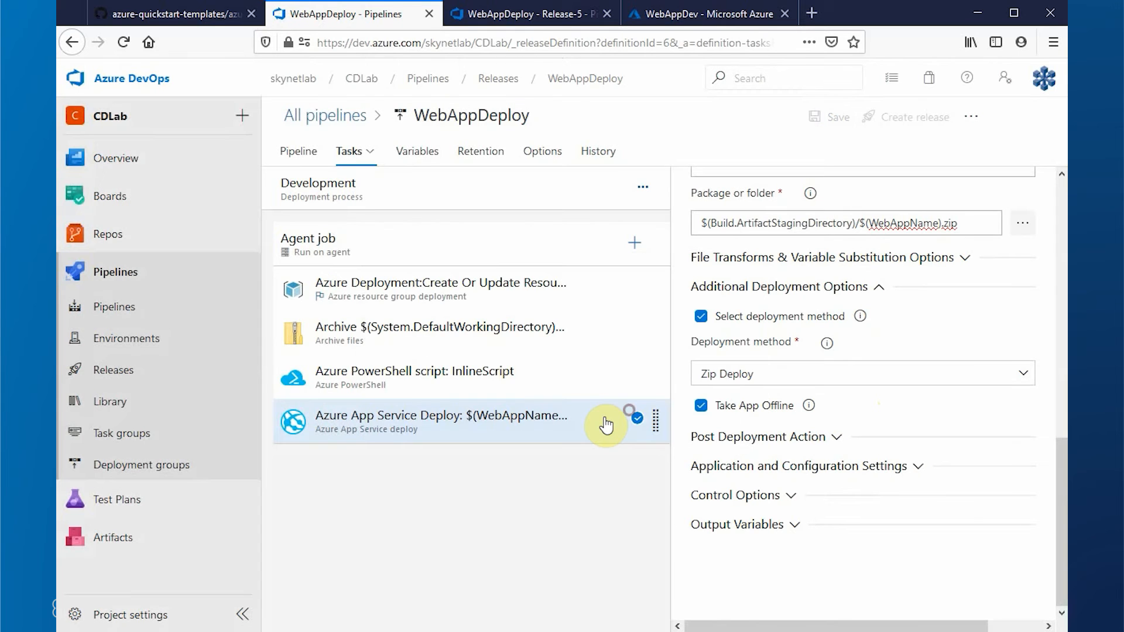
Step: Add an Azure App Service manage task to the Test stage's agent job and open its settings
click(370, 154)
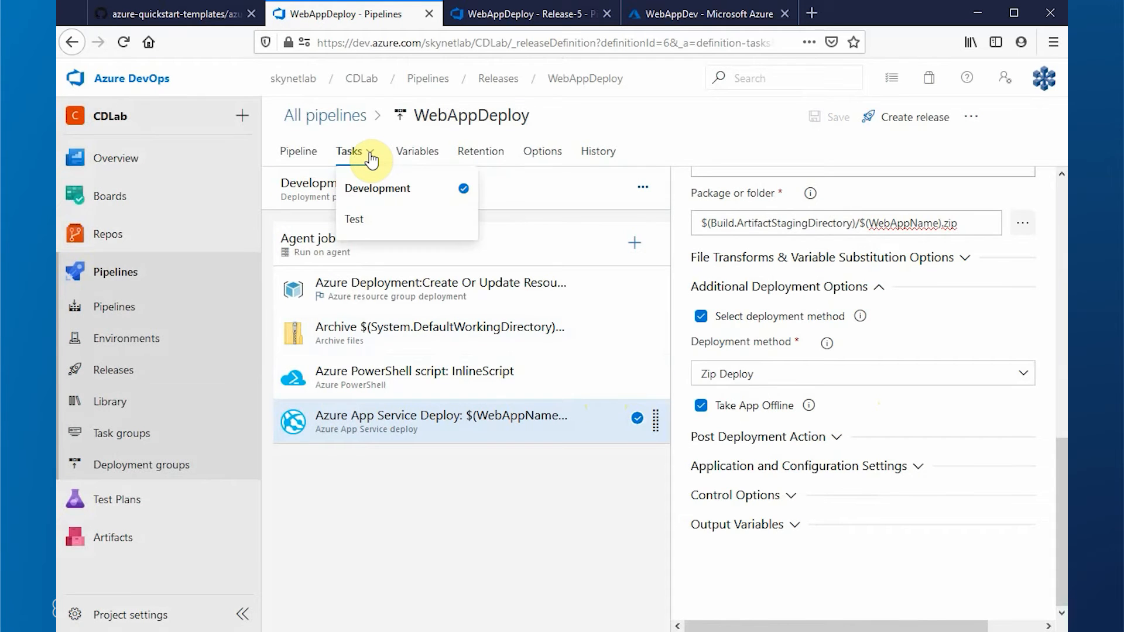
click(358, 222)
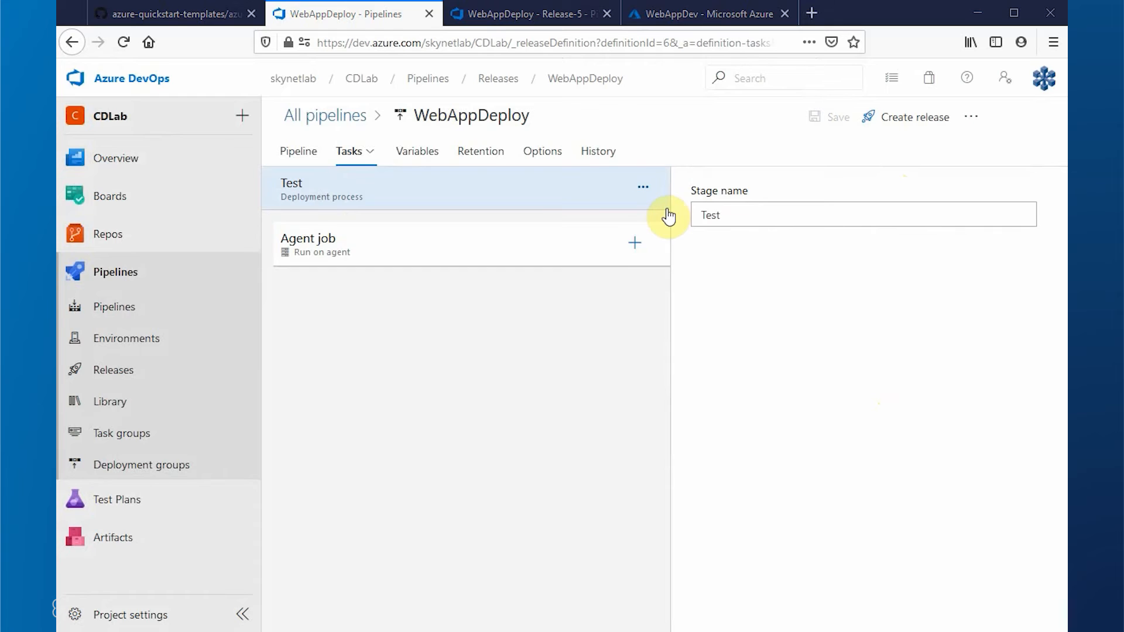
click(635, 243)
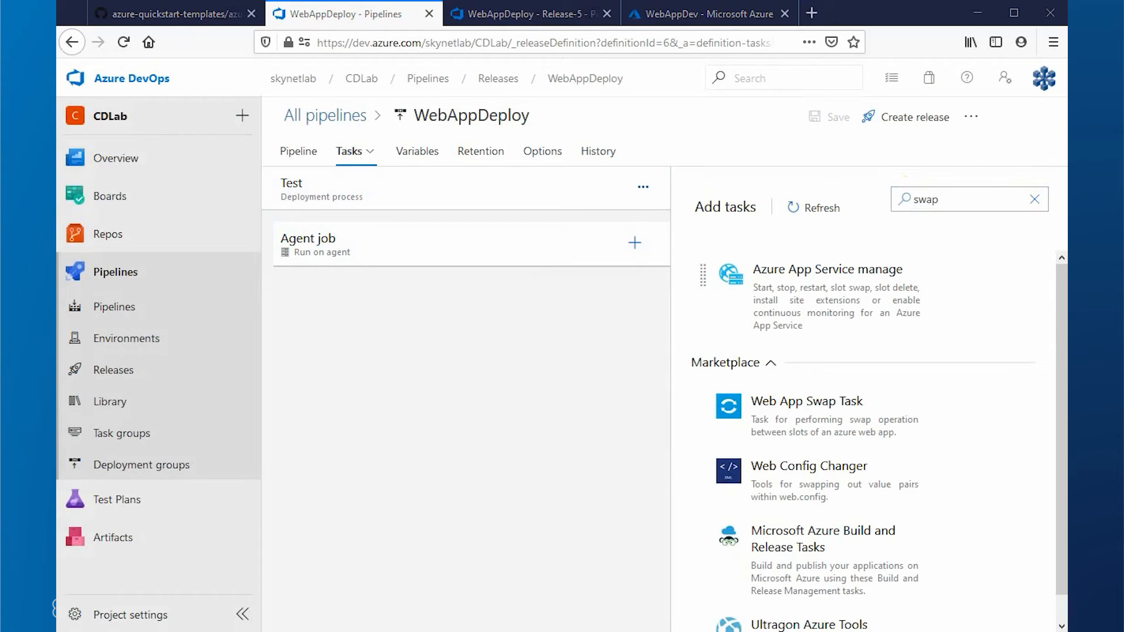
click(832, 287)
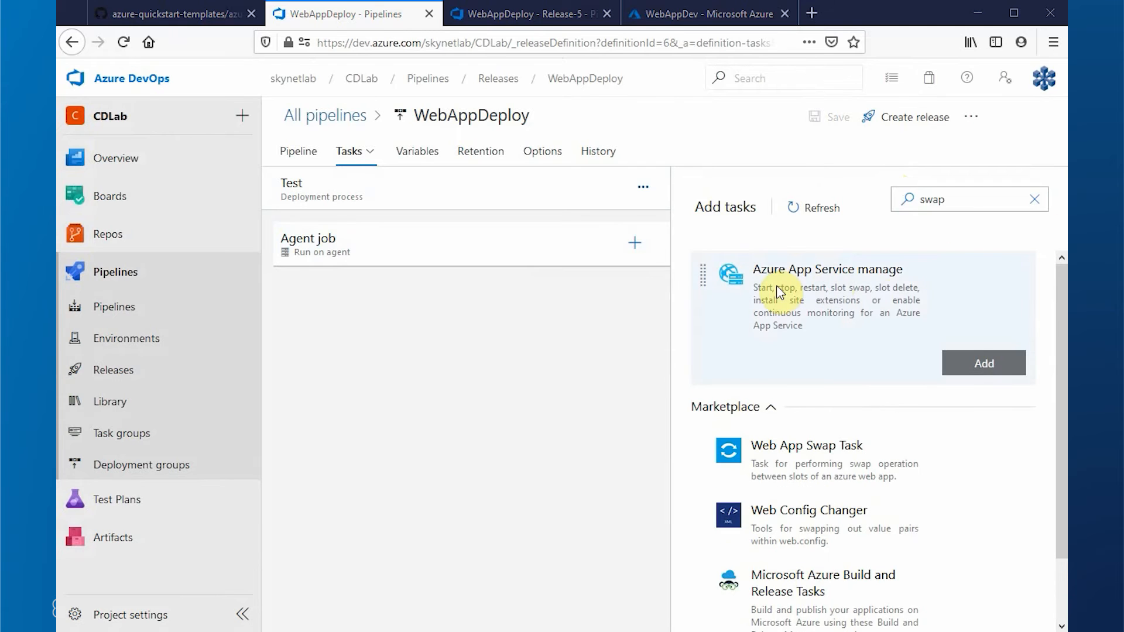
click(960, 358)
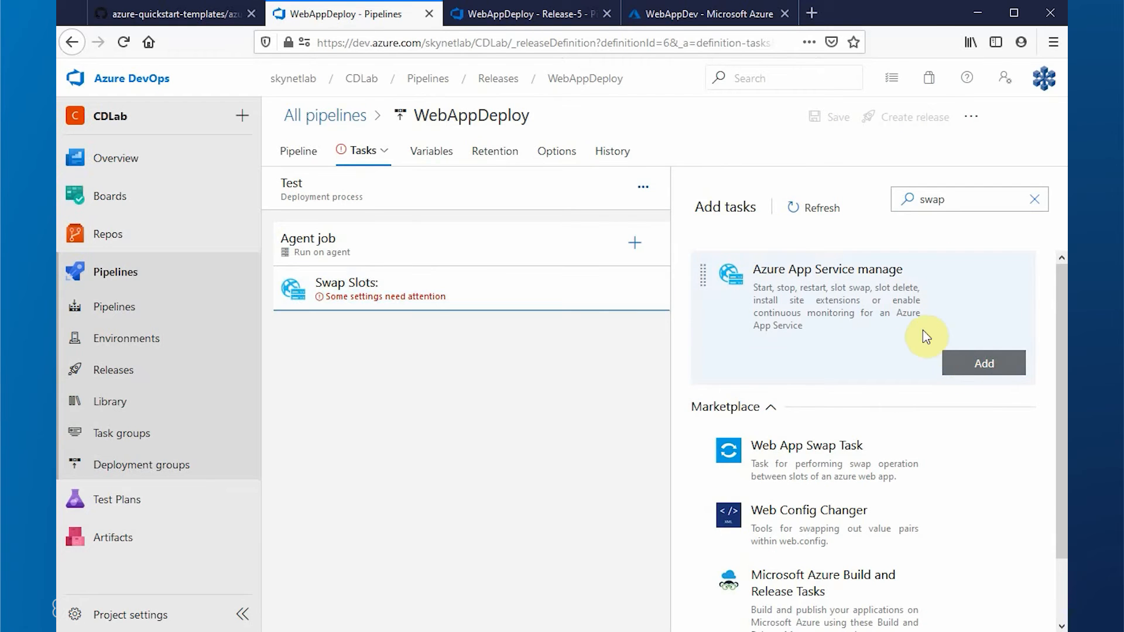
click(351, 293)
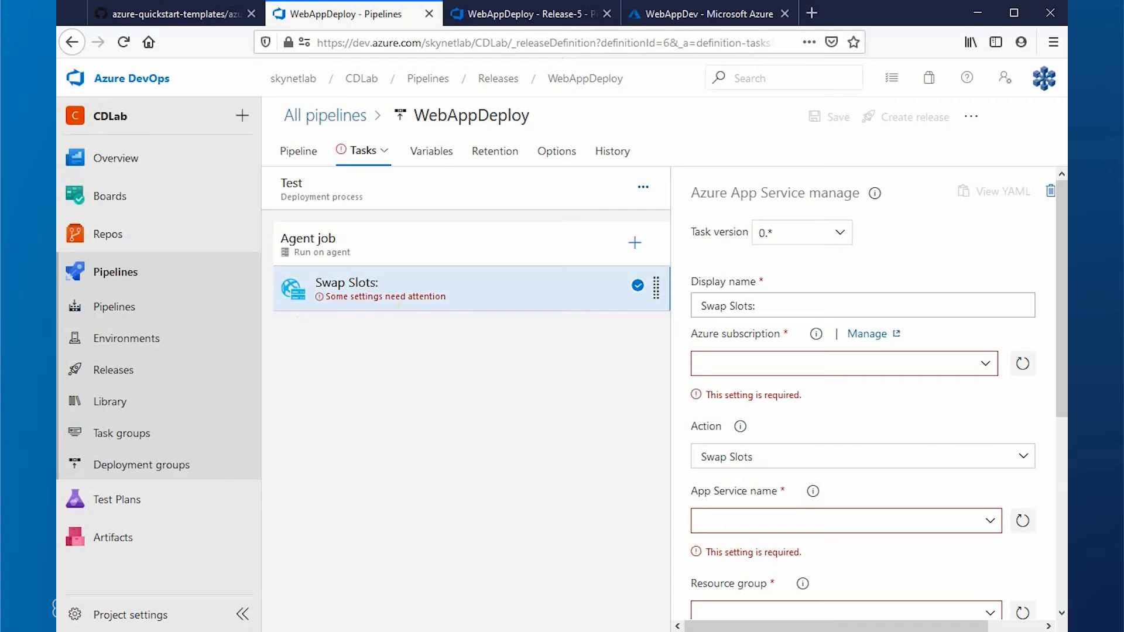
Step: Set the Swap Slots task's subscription to MyAzure and its App Service name to $(WebAppName)-webapp
click(919, 362)
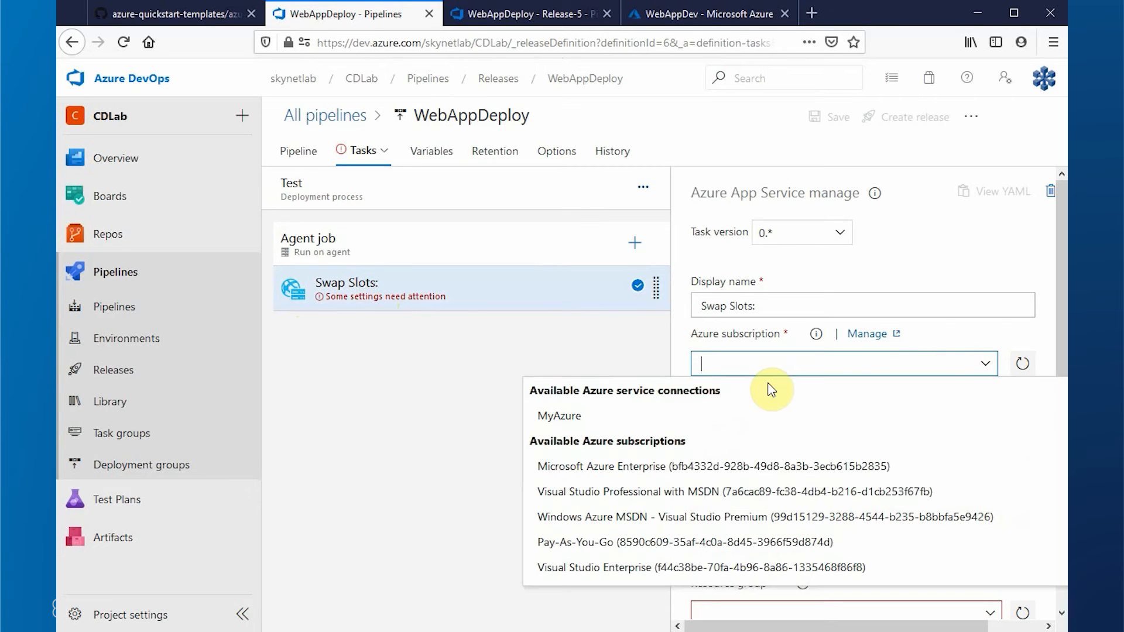
click(643, 410)
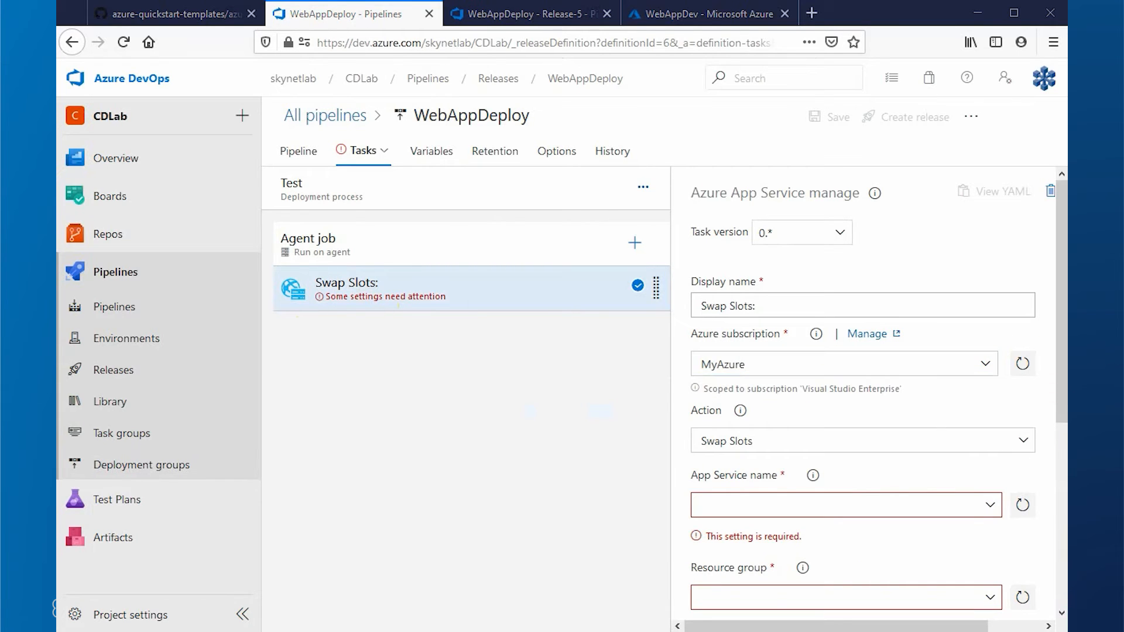
click(742, 503)
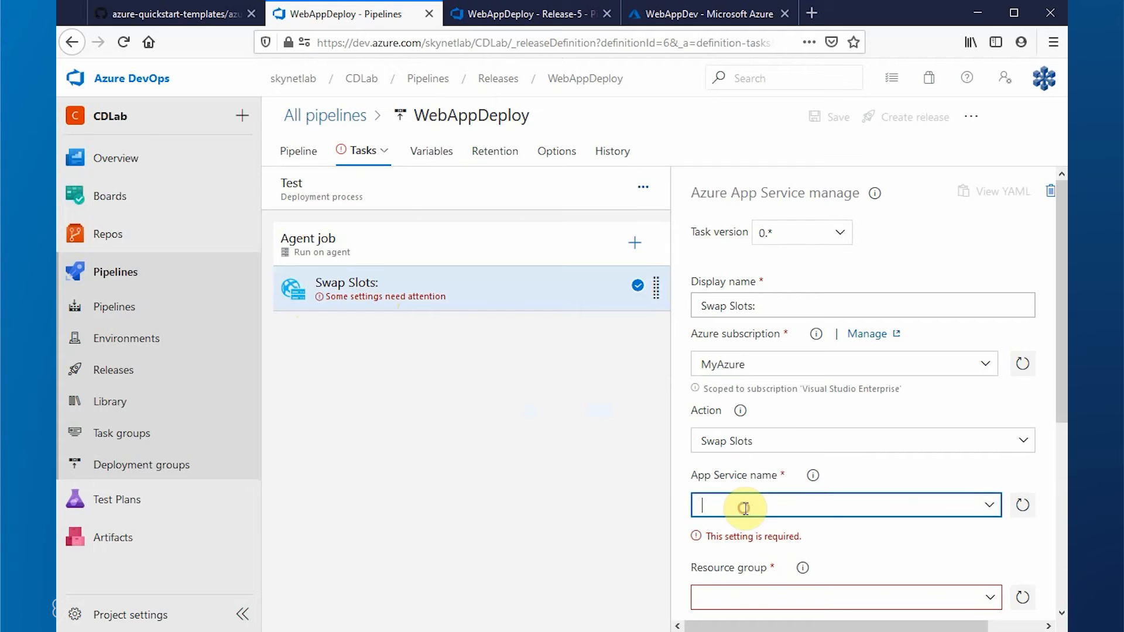
text($(WebAppName)-webapp)
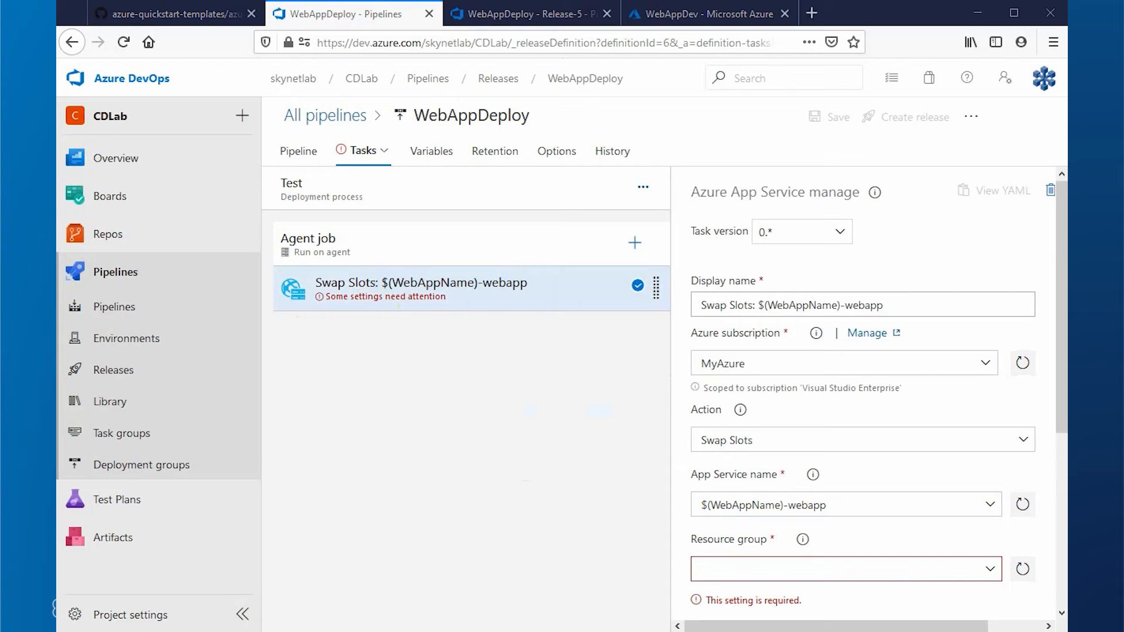
Step: Set the Swap Slots task's resource group to $(ResourceGroupName) and its source slot to $(SlotName)
click(854, 570)
text($(ResourceGroupName))
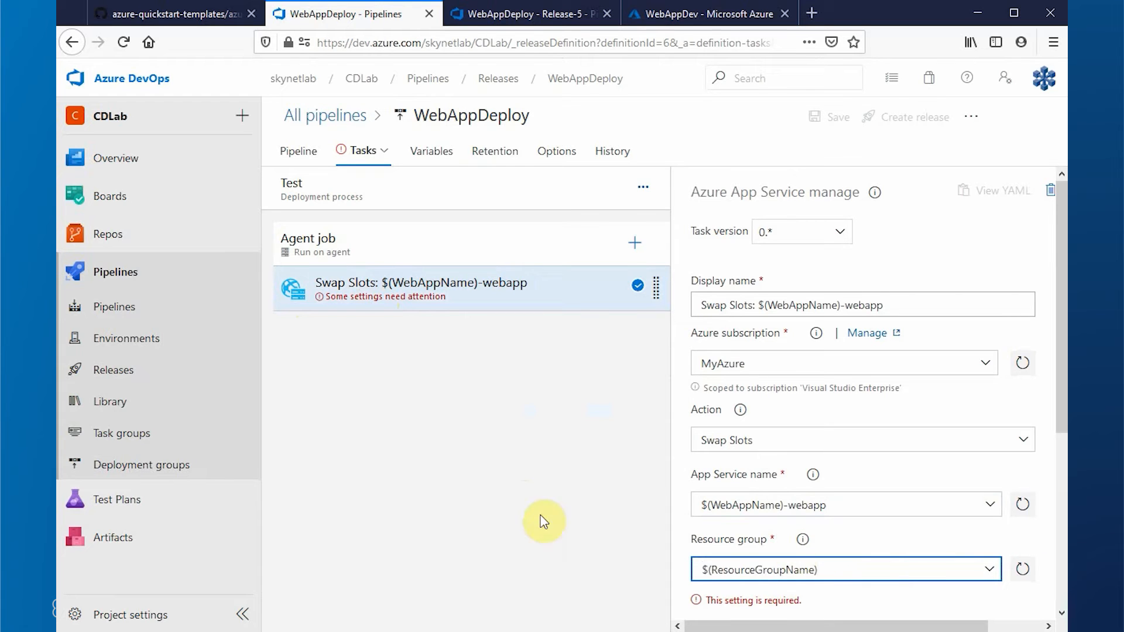
scroll(572, 507, down, 1)
drag(1063, 422, 1066, 496)
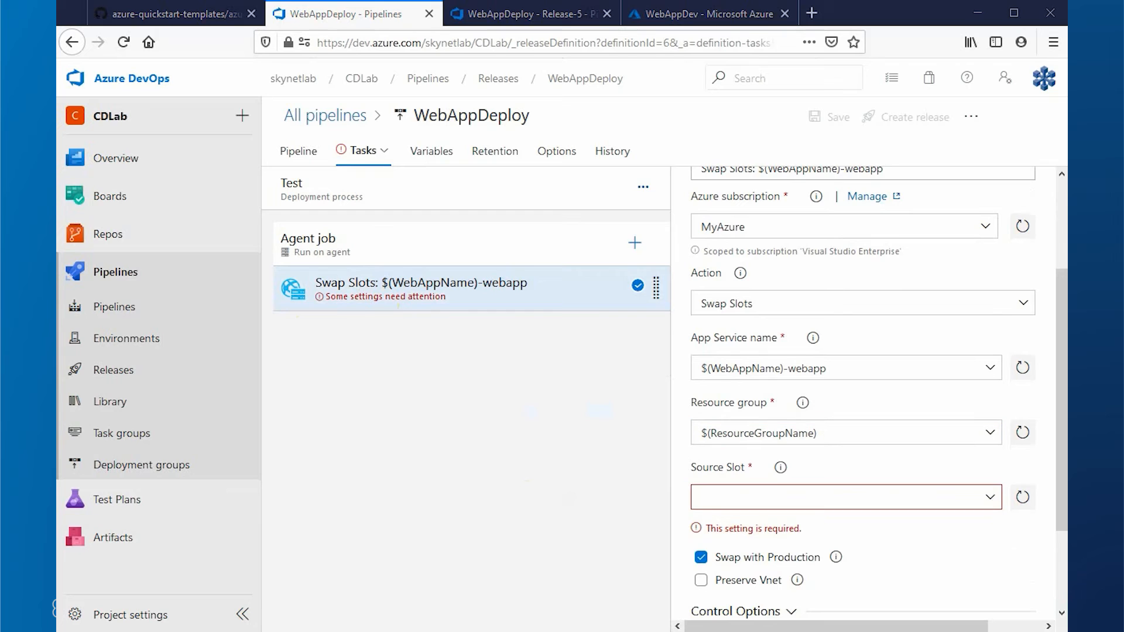
click(802, 499)
text($(SlotName))
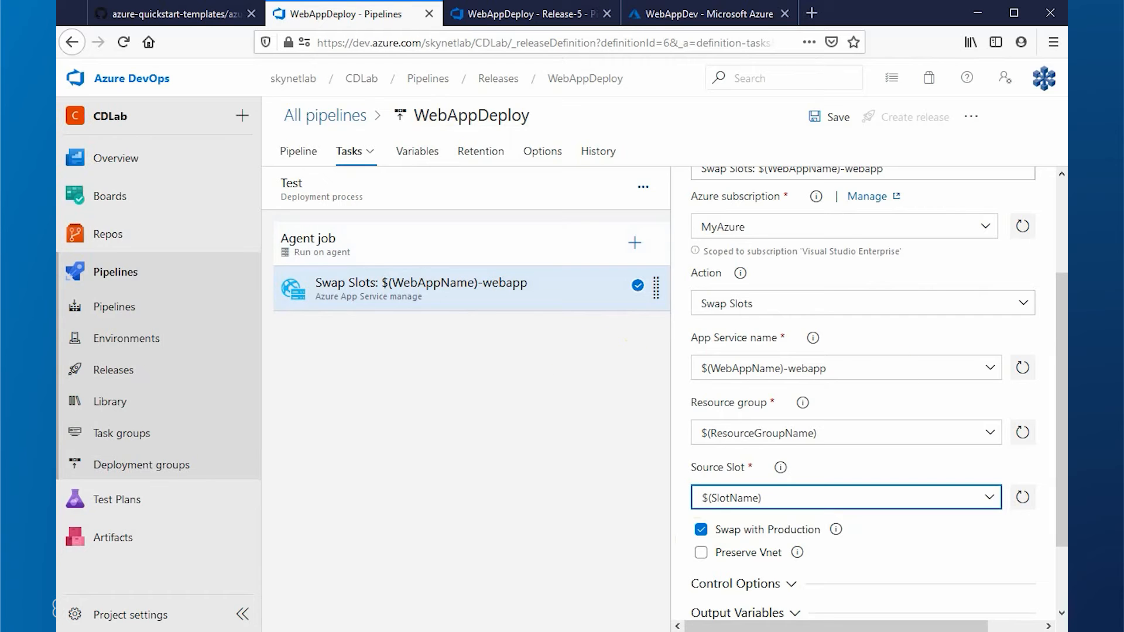
Step: Save the release pipeline with the comment "test"
drag(1061, 421, 1065, 492)
click(838, 117)
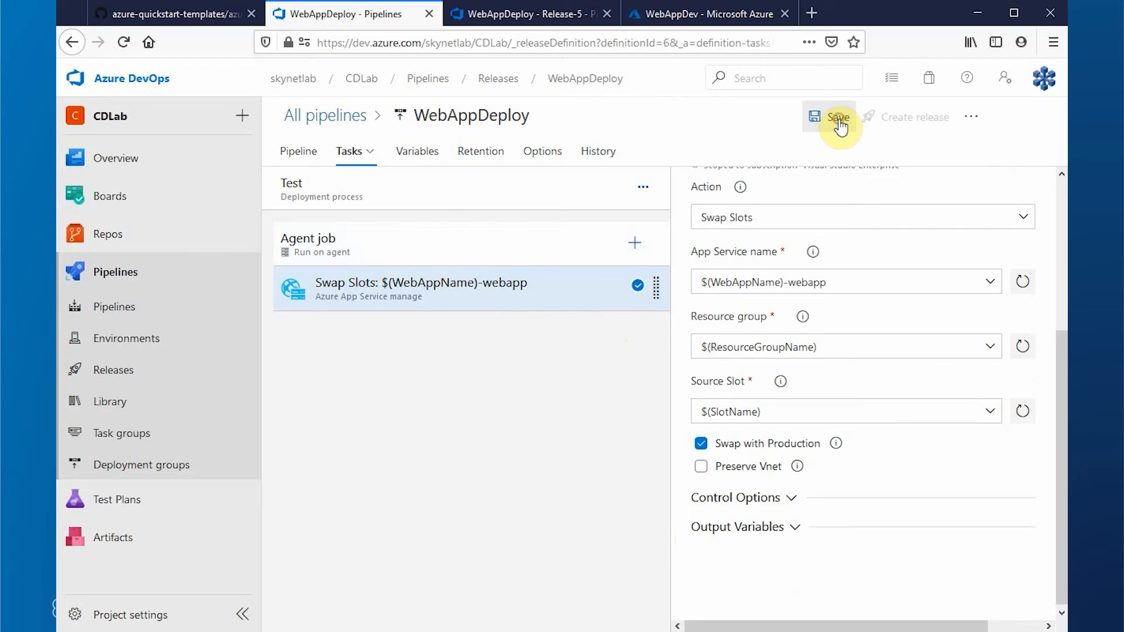
click(590, 360)
text(test)
click(632, 410)
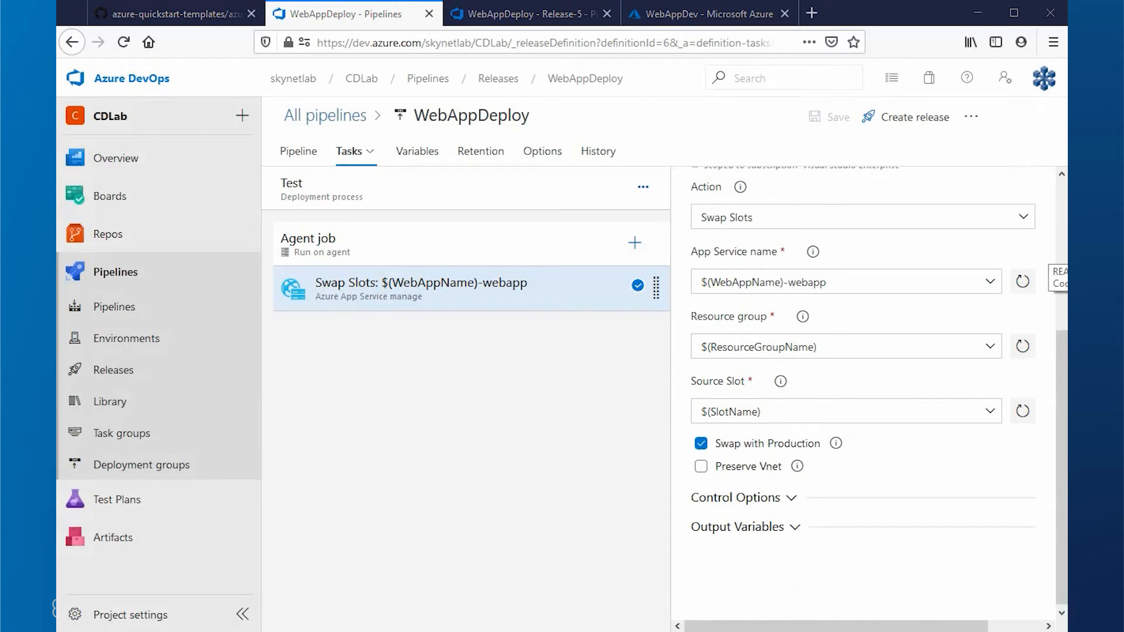
Step: Switch to Visual Studio Code and edit line 12 of README.md so that it begins with "My World HTML app"
key(alt+Tab)
click(475, 257)
drag(475, 256, 341, 253)
text(My)
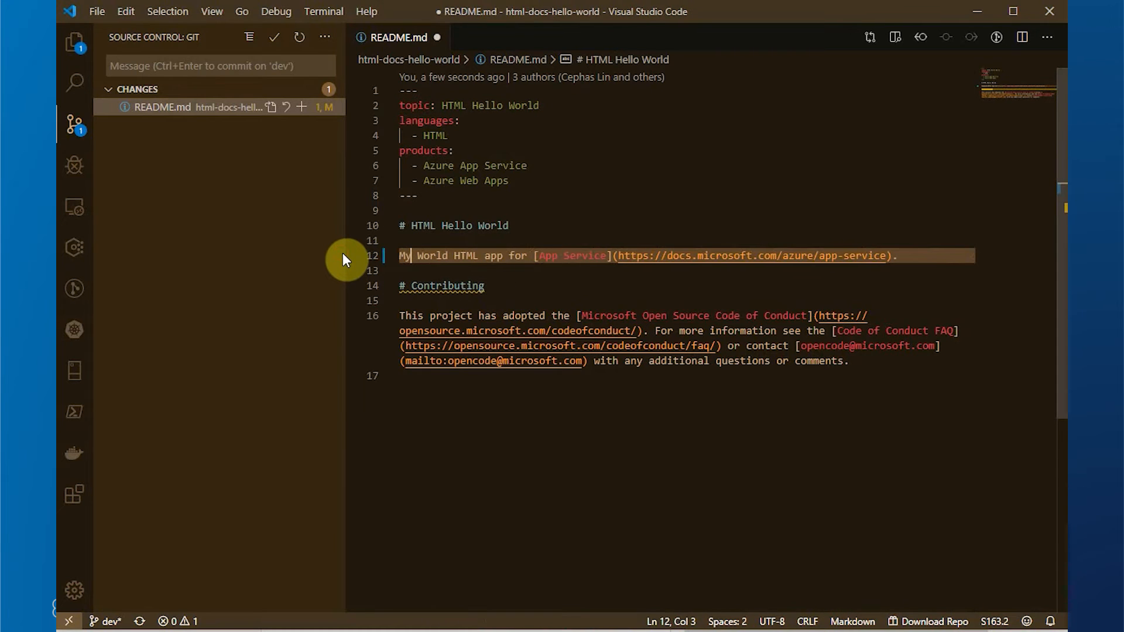
Step: Save and commit the README.md change to the dev branch with the message "my", and sync the commit to the remote
click(277, 65)
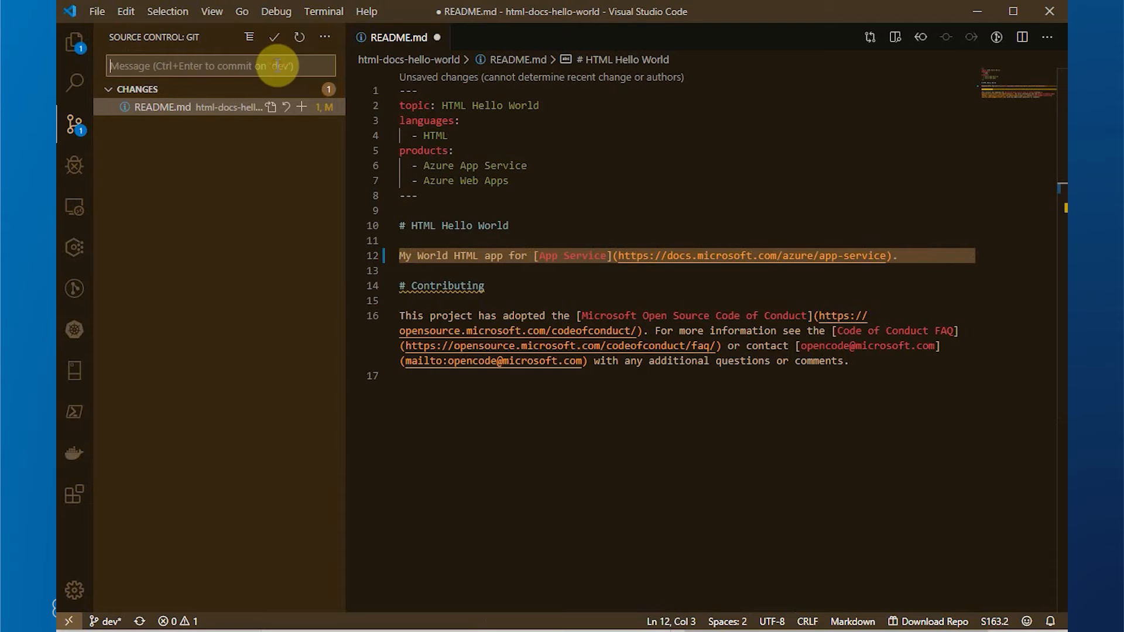
text(my)
key(ctrl+Return)
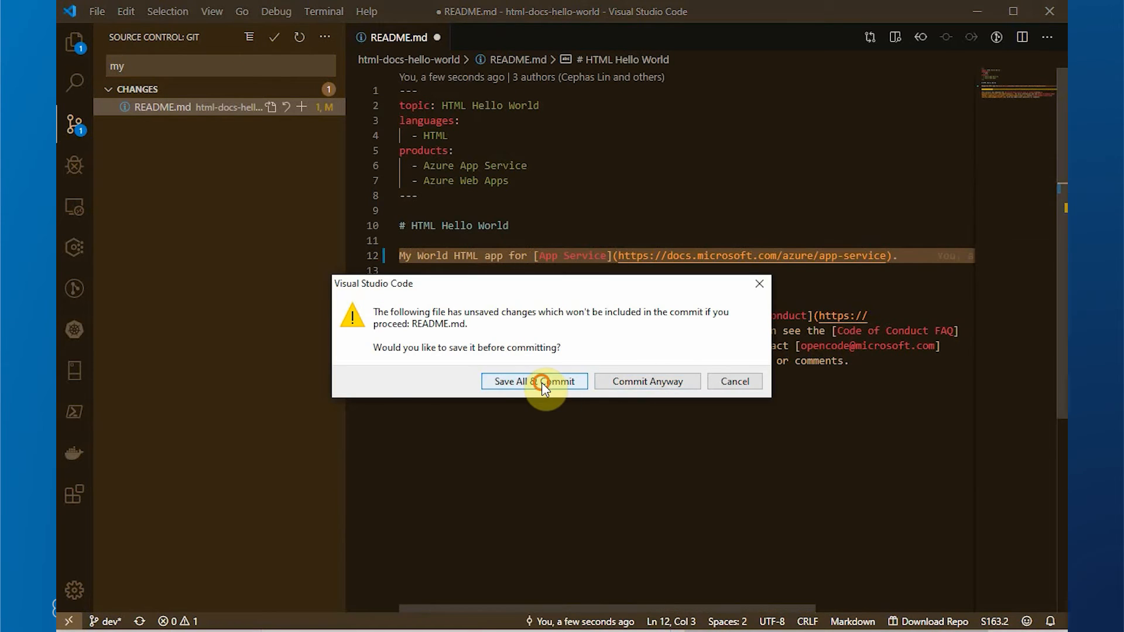
click(542, 382)
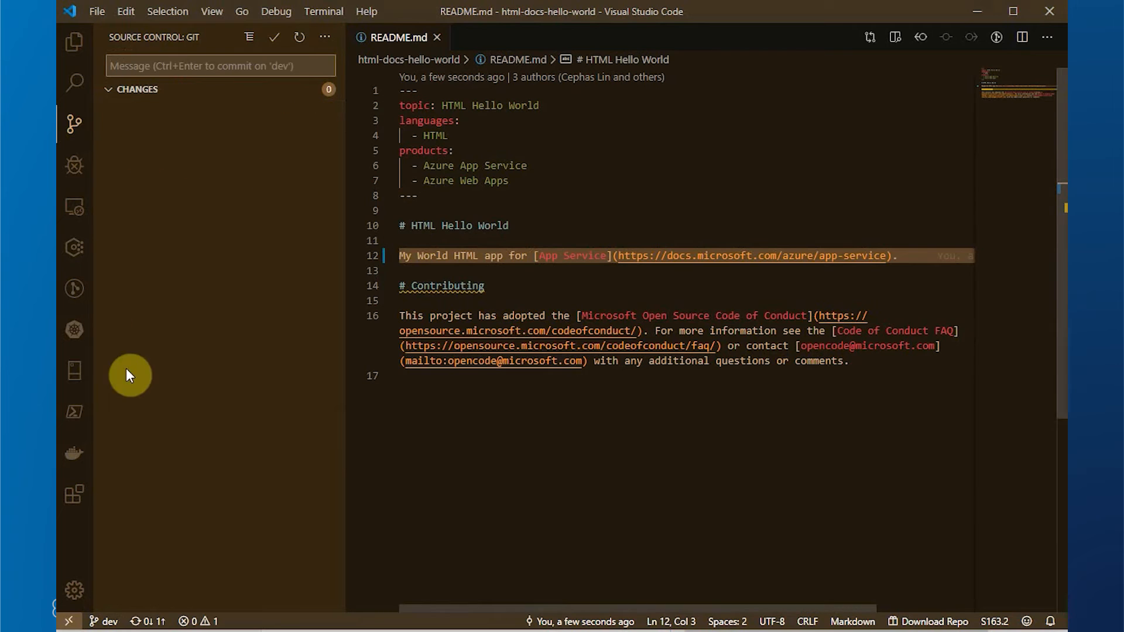
click(135, 621)
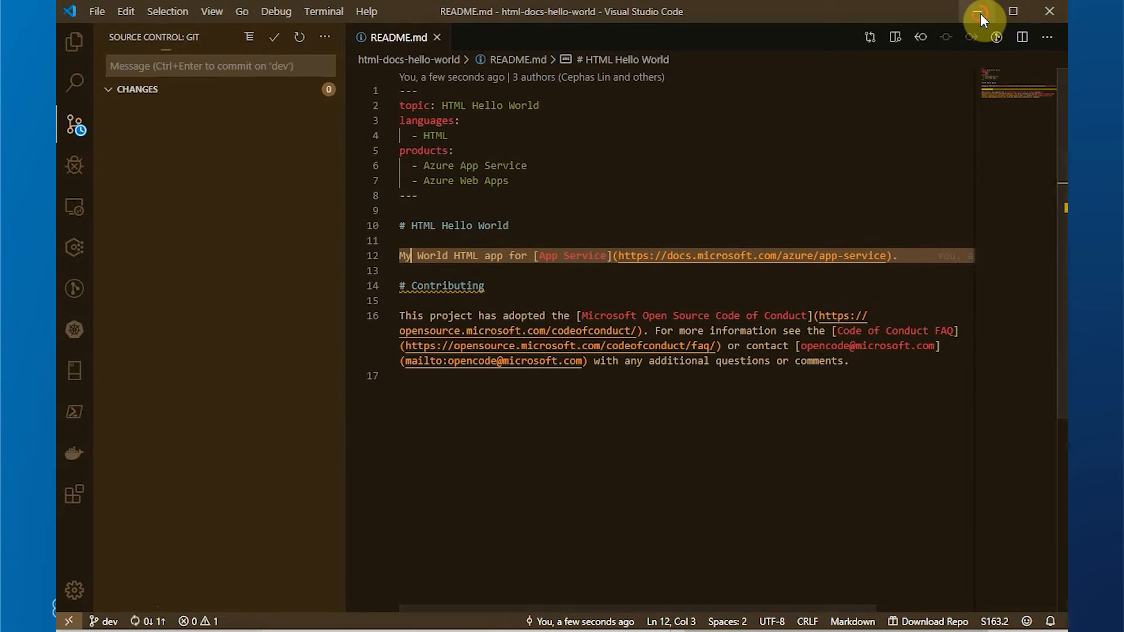
Step: Switch to Azure DevOps in the browser and view the Development stage's deployment summary in Release-6 of WebAppDeploy
click(978, 13)
click(966, 124)
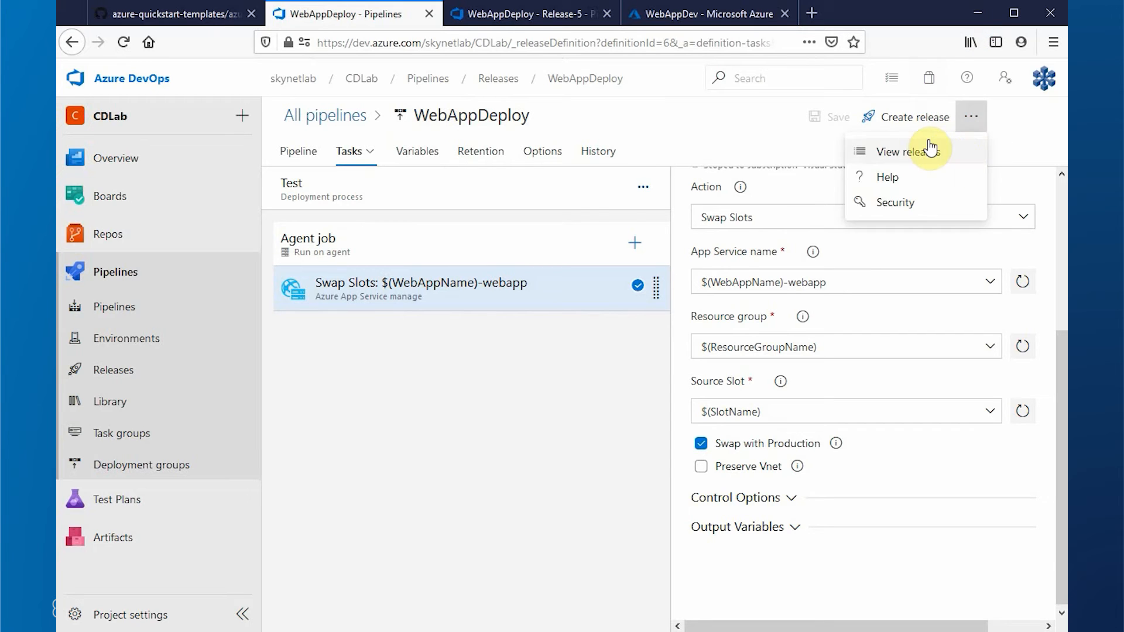
click(933, 146)
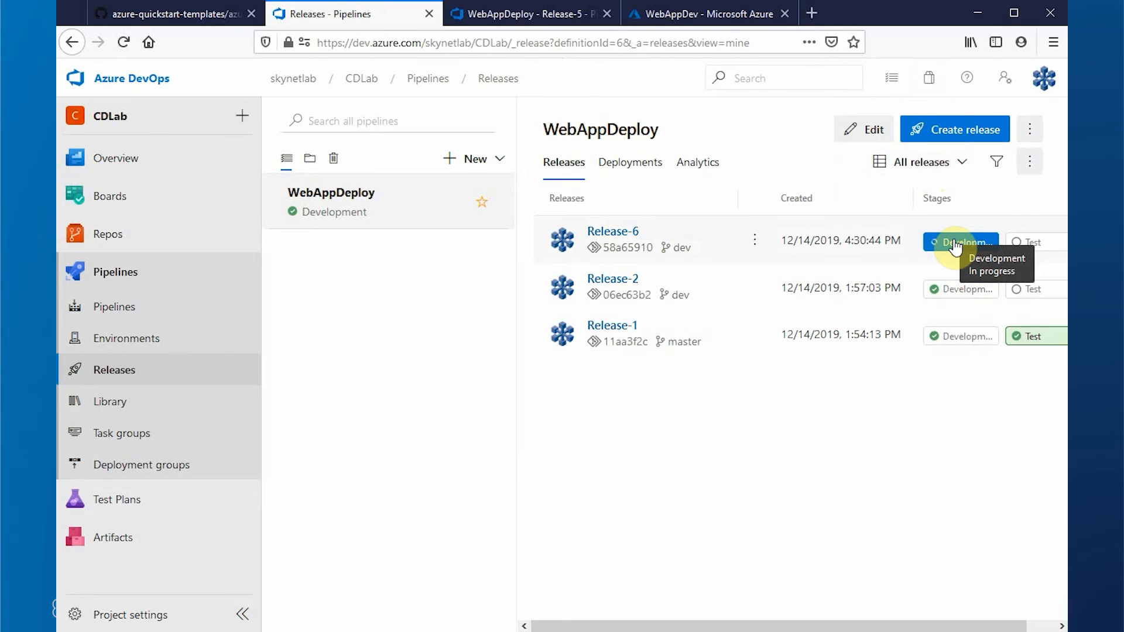
click(625, 237)
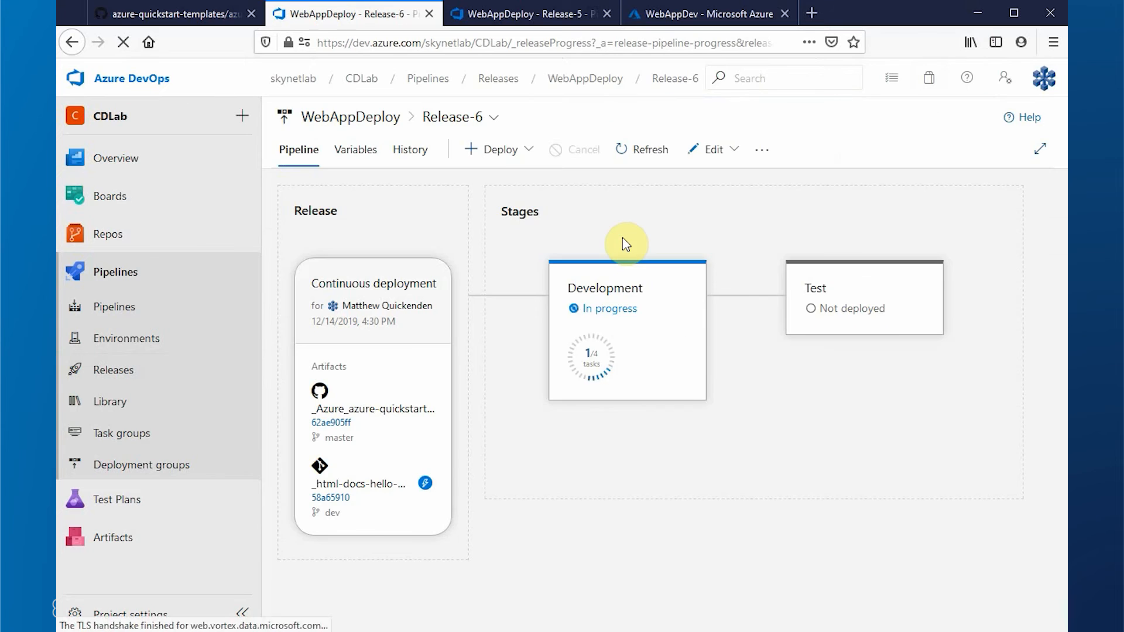
mouse_move(696, 387)
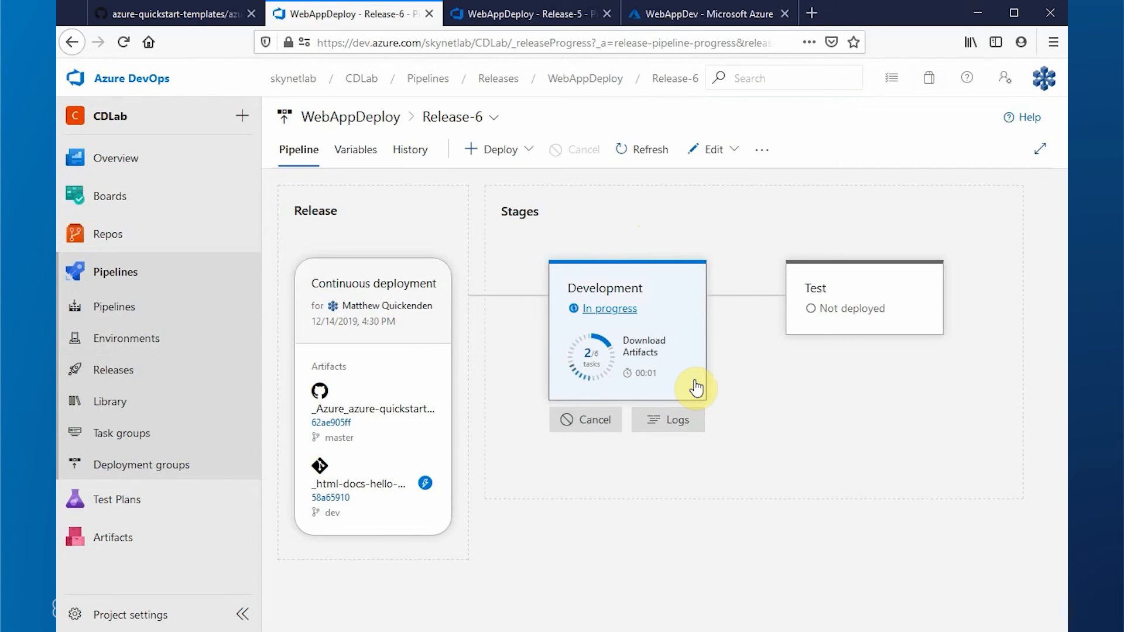
click(644, 342)
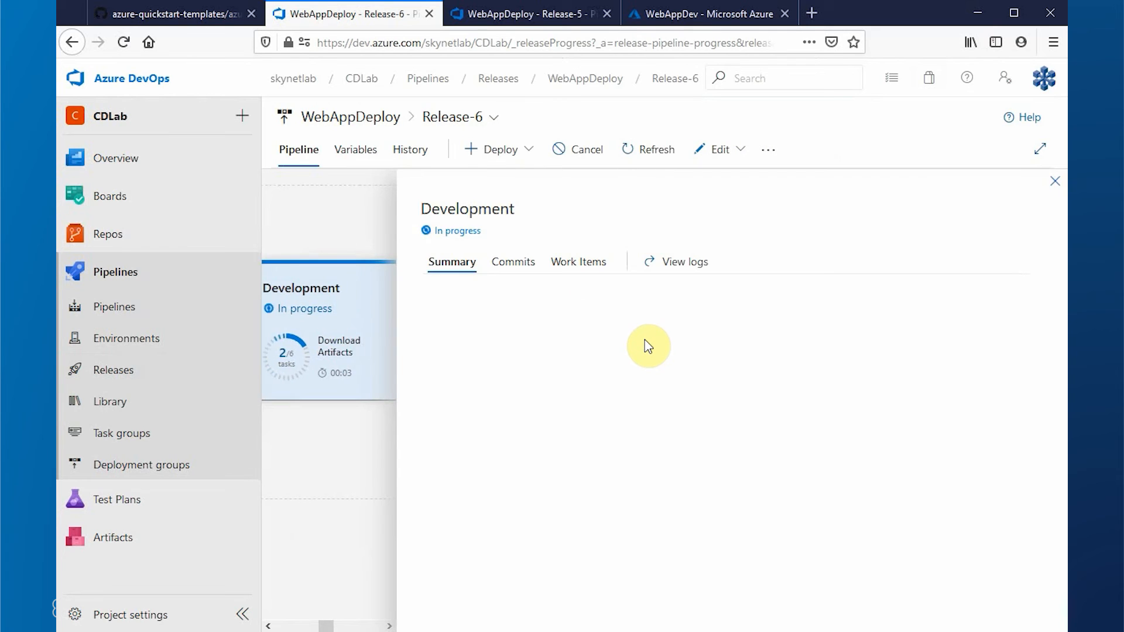
scroll(647, 345, down, 1)
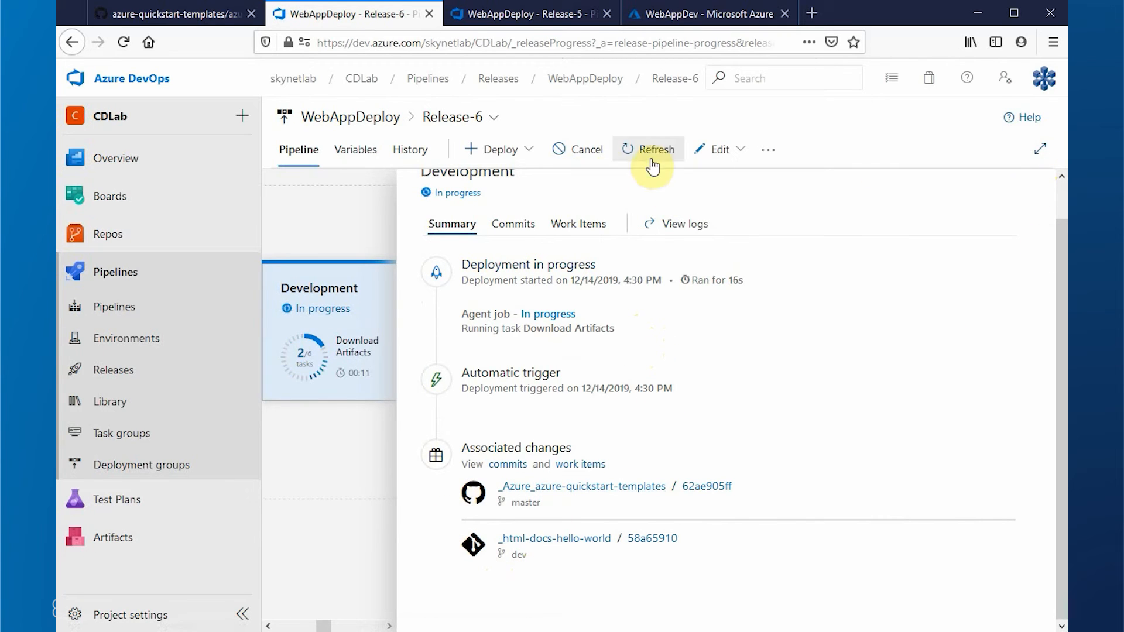
Step: Edit the WebAppDeploy pipeline's Test stage Agent job to download no artifacts from _Azure_azure-quickstart-templates or _html-docs-hello-world
click(710, 153)
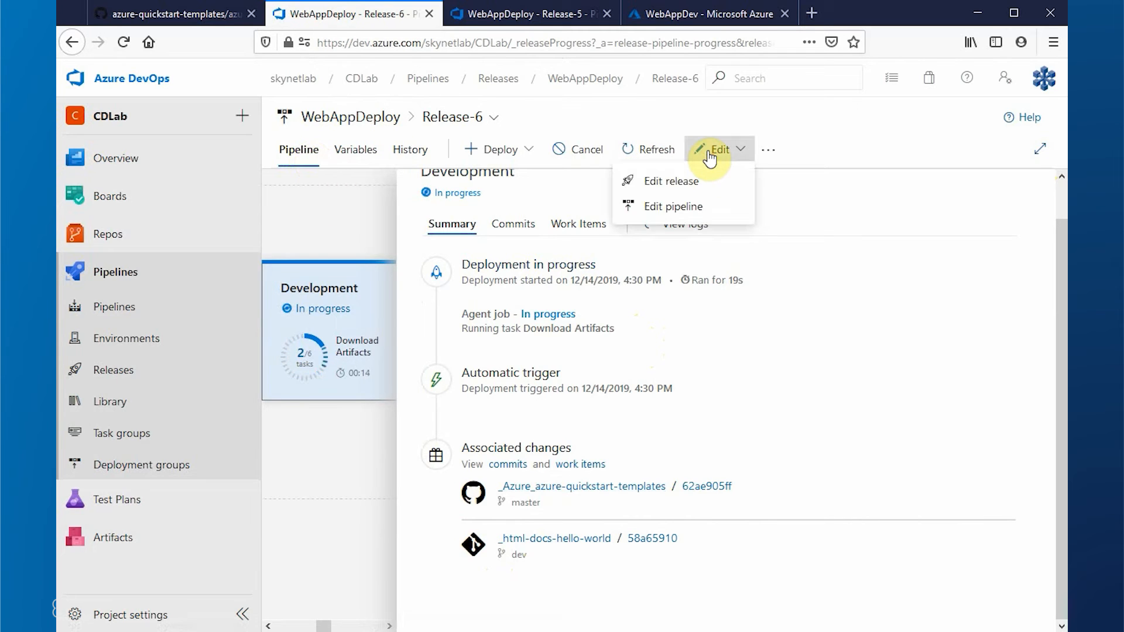
click(683, 209)
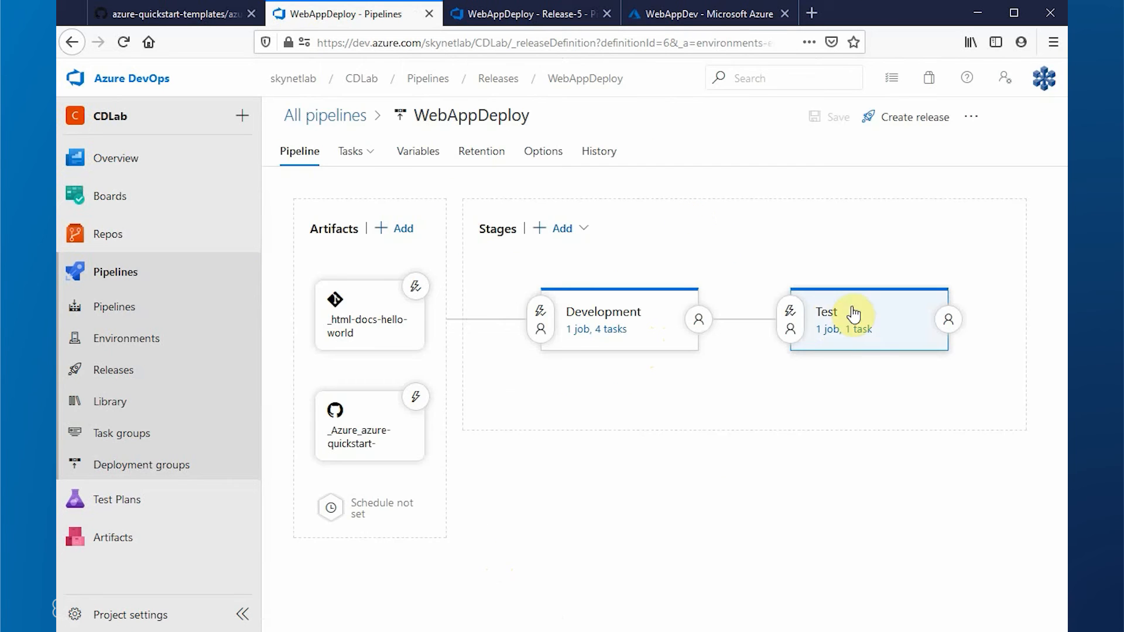
click(801, 315)
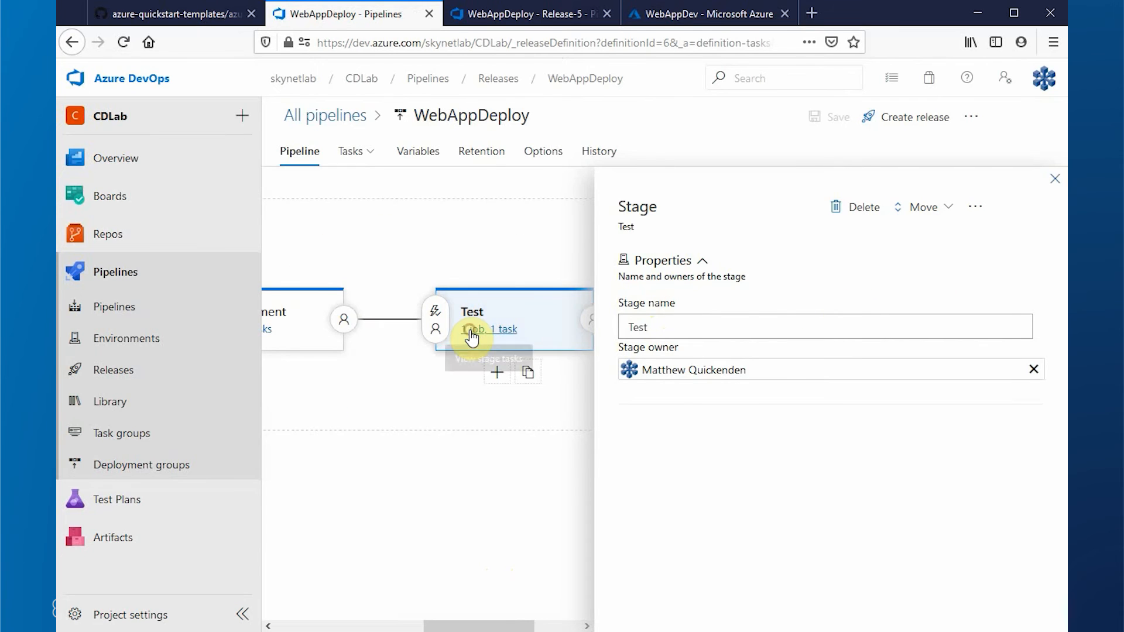
click(475, 331)
click(422, 246)
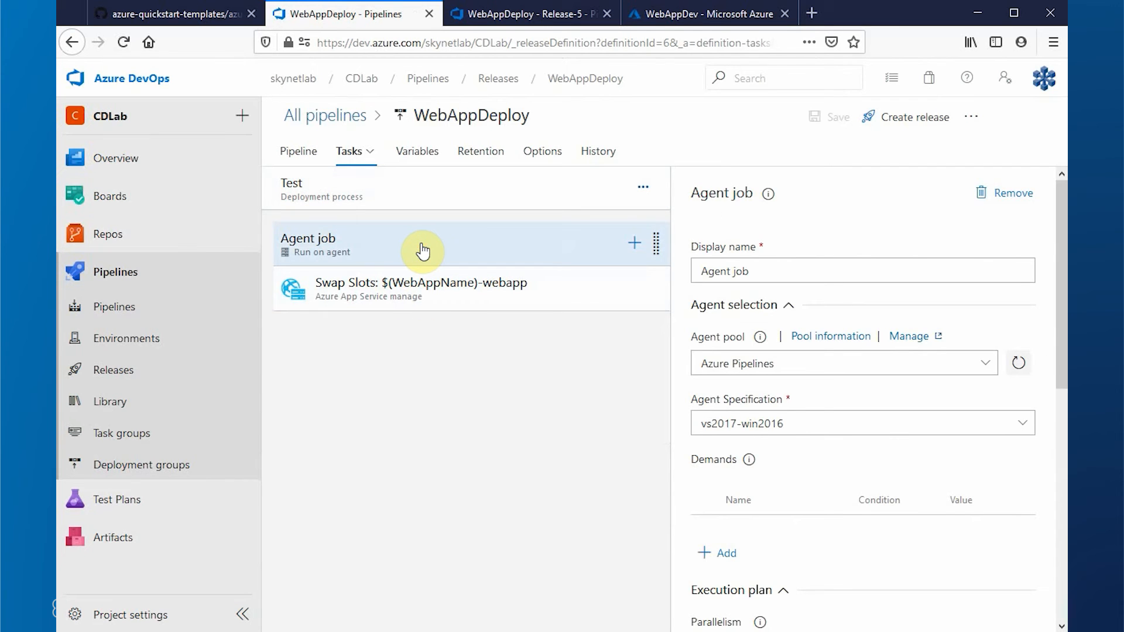
scroll(901, 360, down, 8)
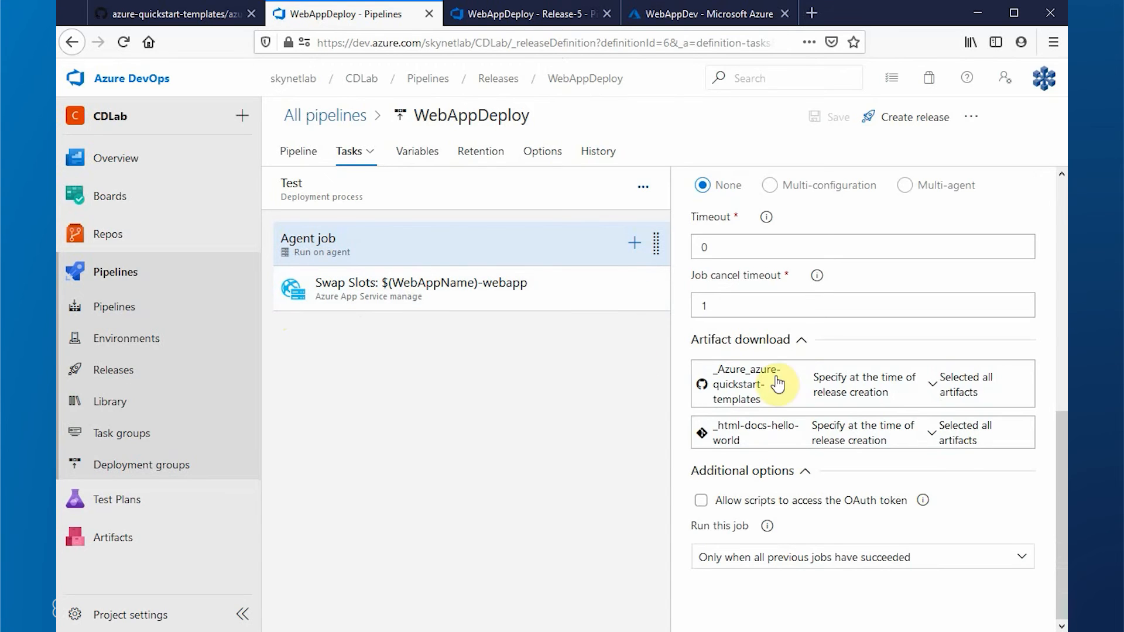
click(826, 388)
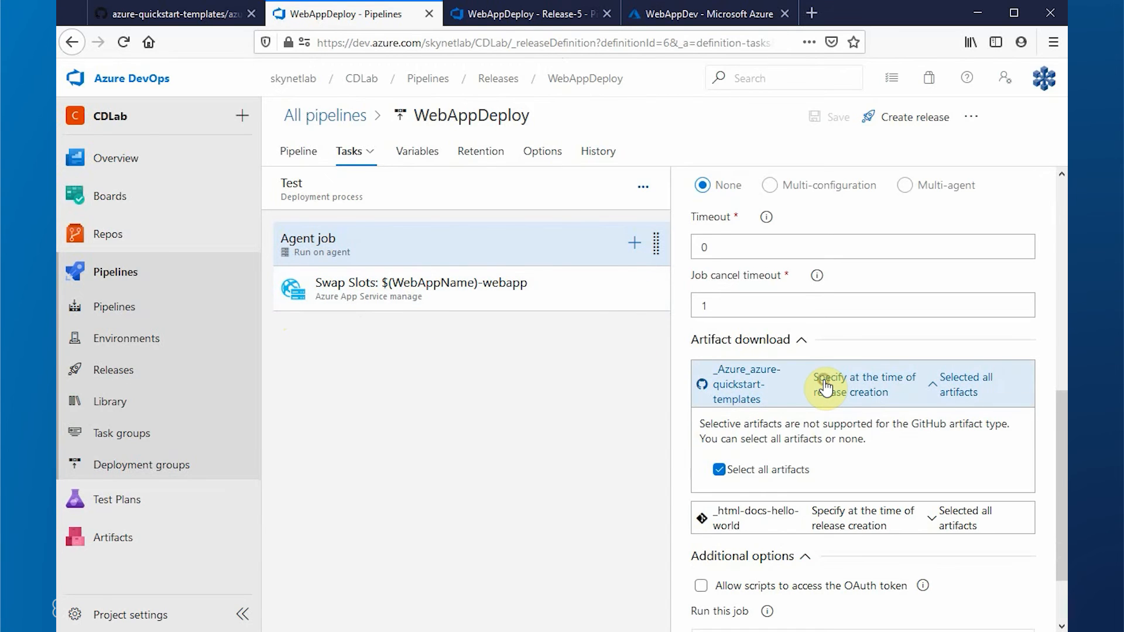
click(721, 475)
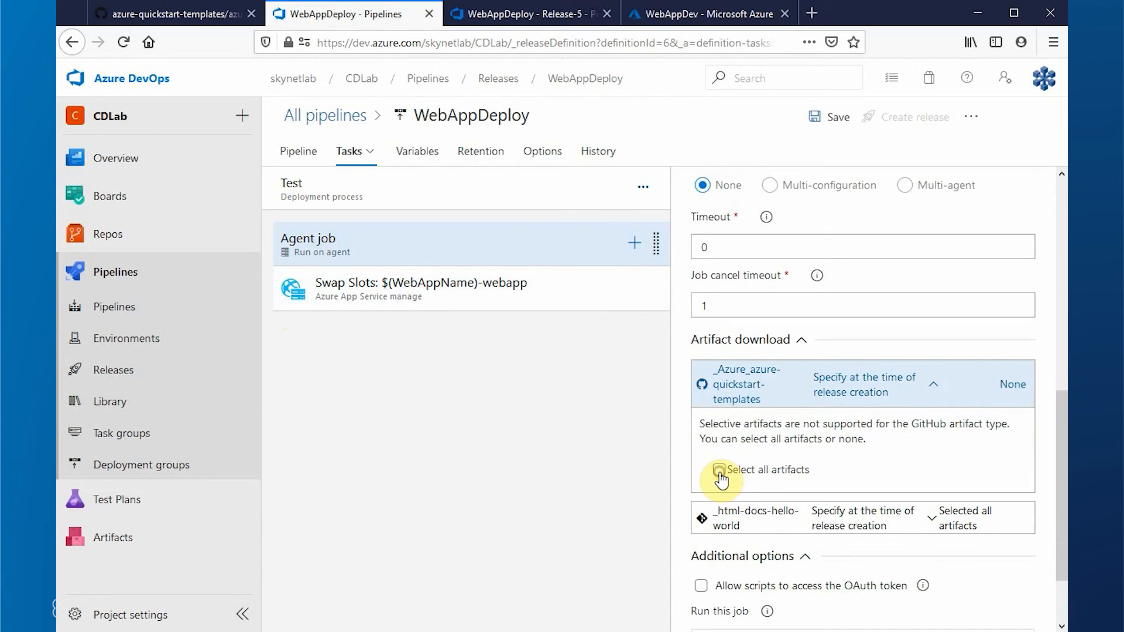
click(753, 518)
click(718, 598)
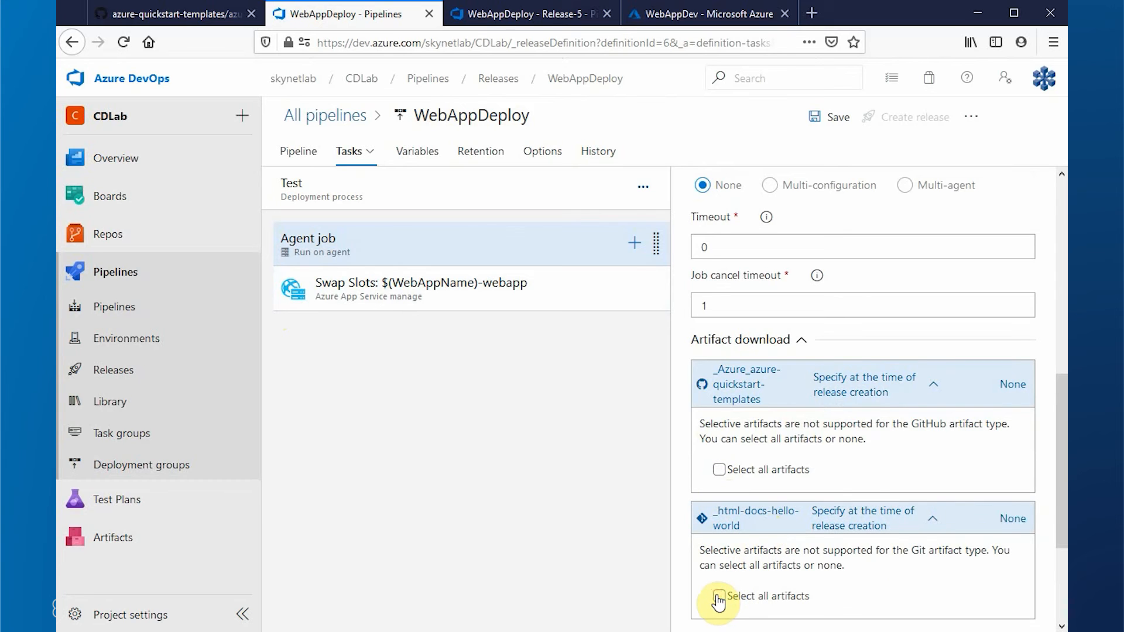
Step: Save the release pipeline with the comment "remove artifacts"
click(834, 117)
click(488, 364)
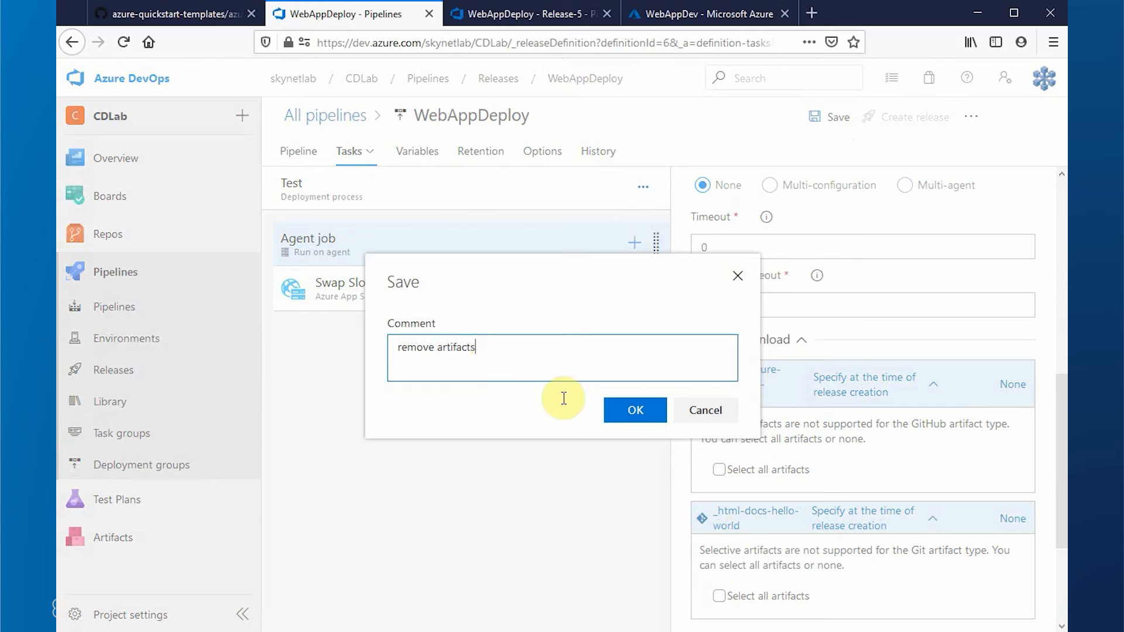
click(643, 411)
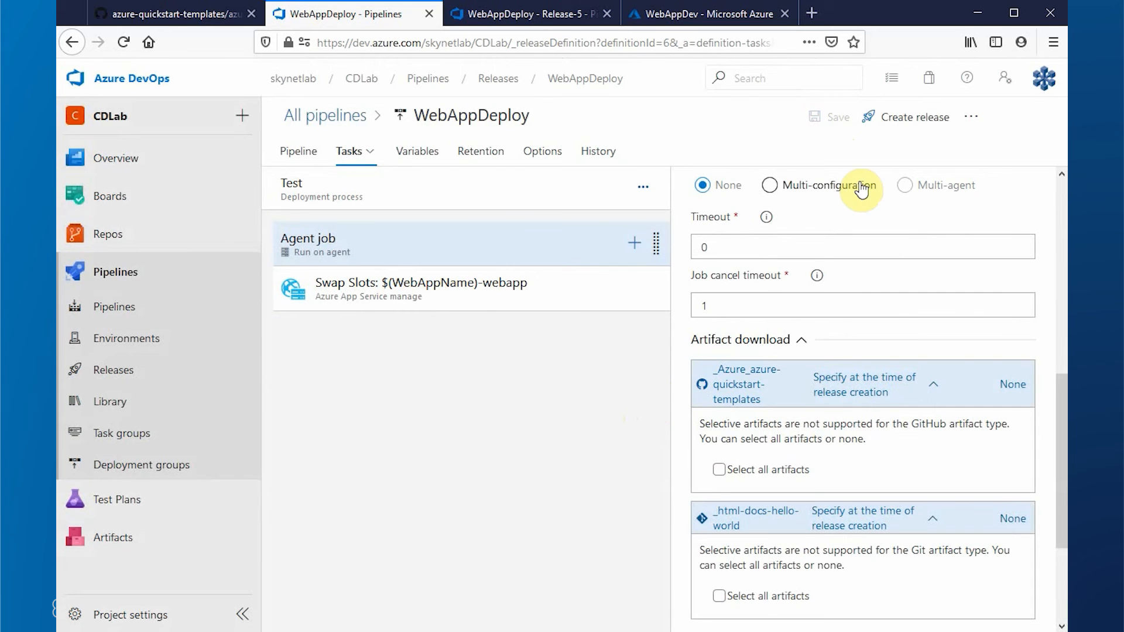
Step: View the WebAppDeploy releases and open the Development stage of Release-6
click(295, 158)
click(971, 117)
click(922, 159)
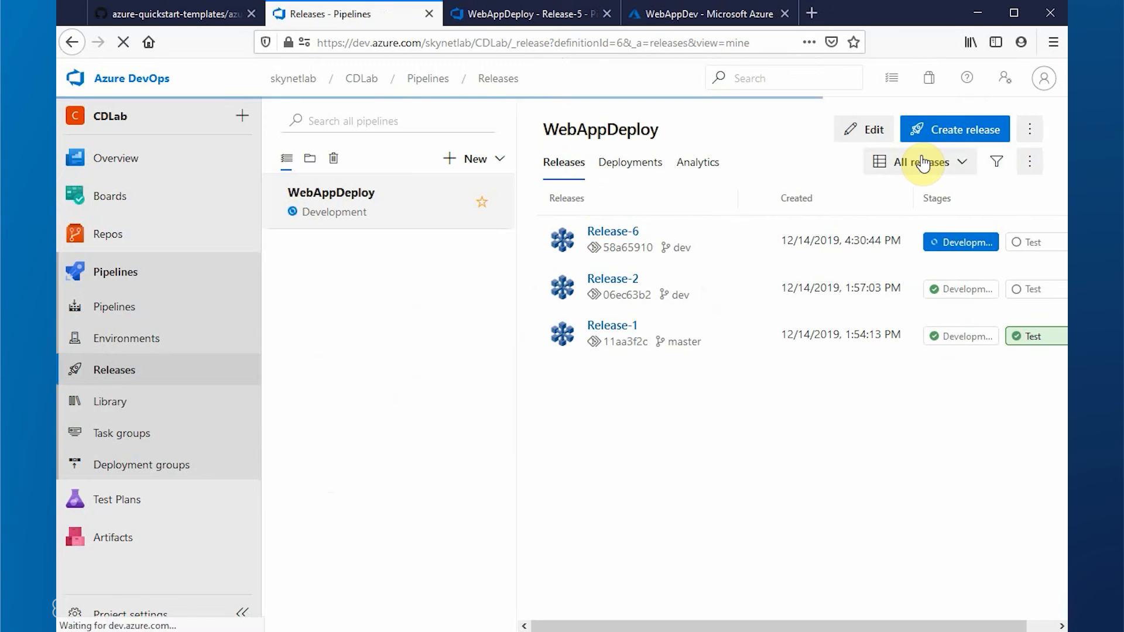
click(961, 246)
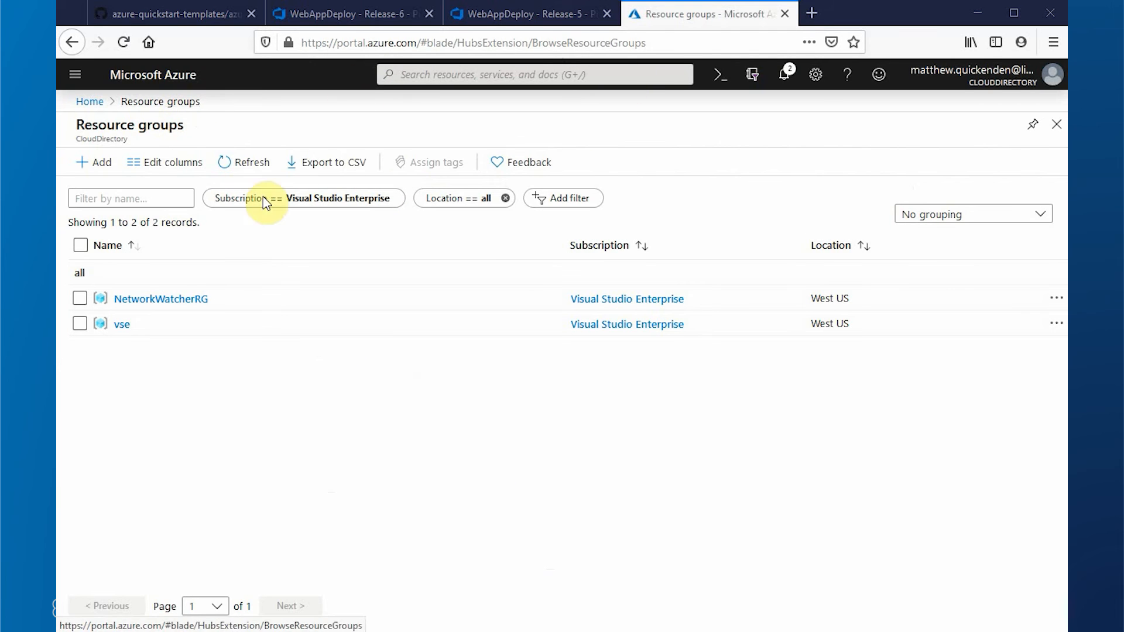
Step: Refresh the Azure portal's resource groups and check the progress of the azuredeploy deployment in the WebAppDev group
click(234, 162)
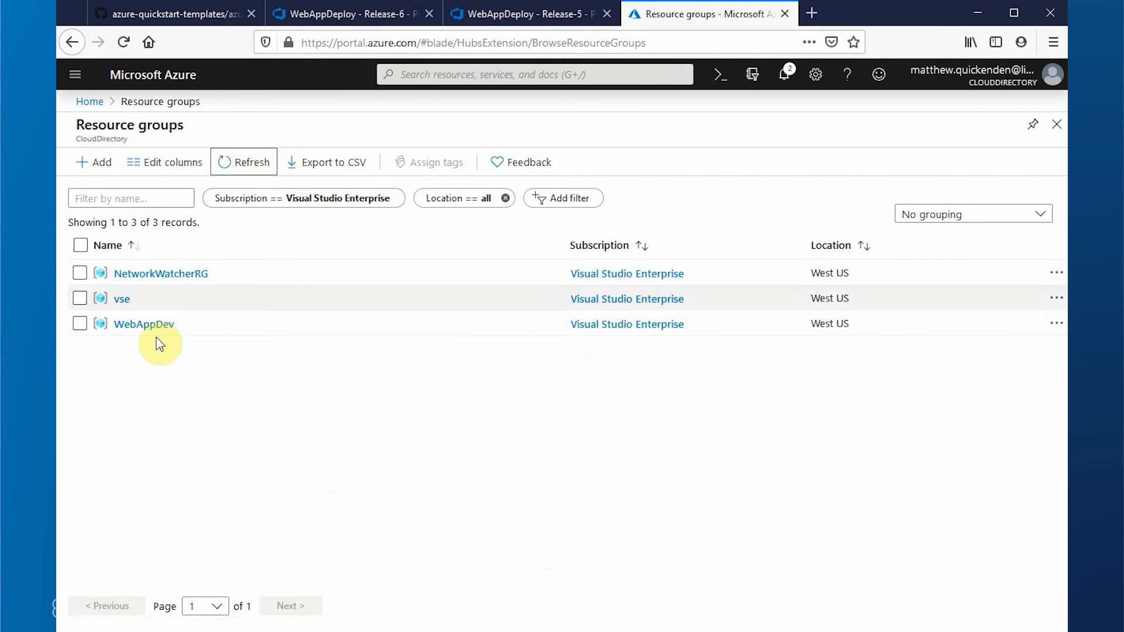
click(146, 325)
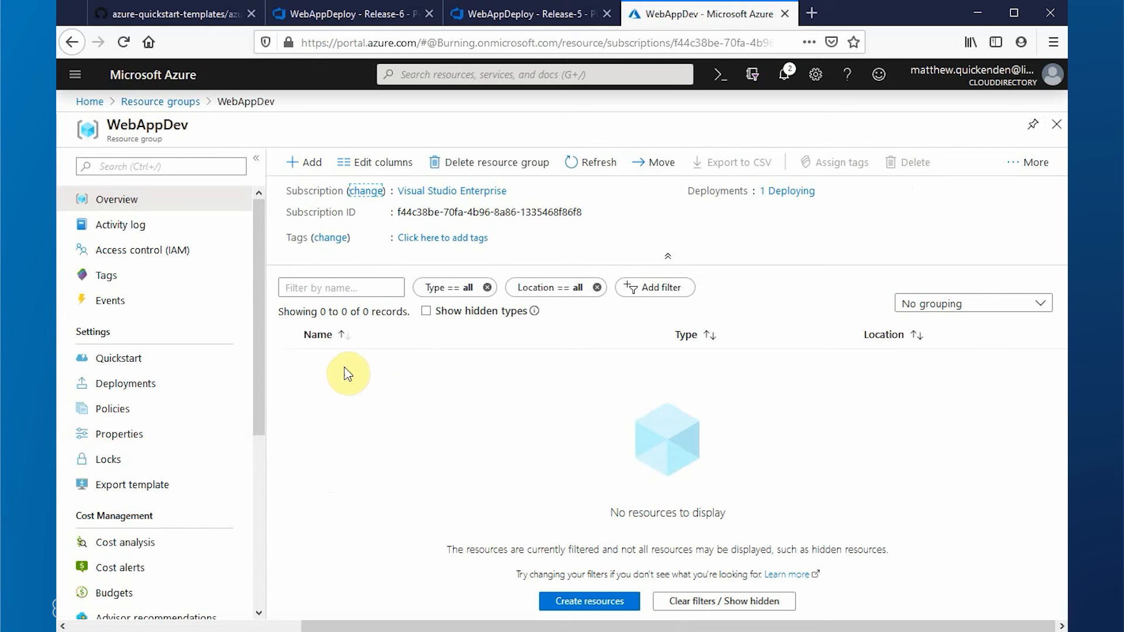
click(783, 198)
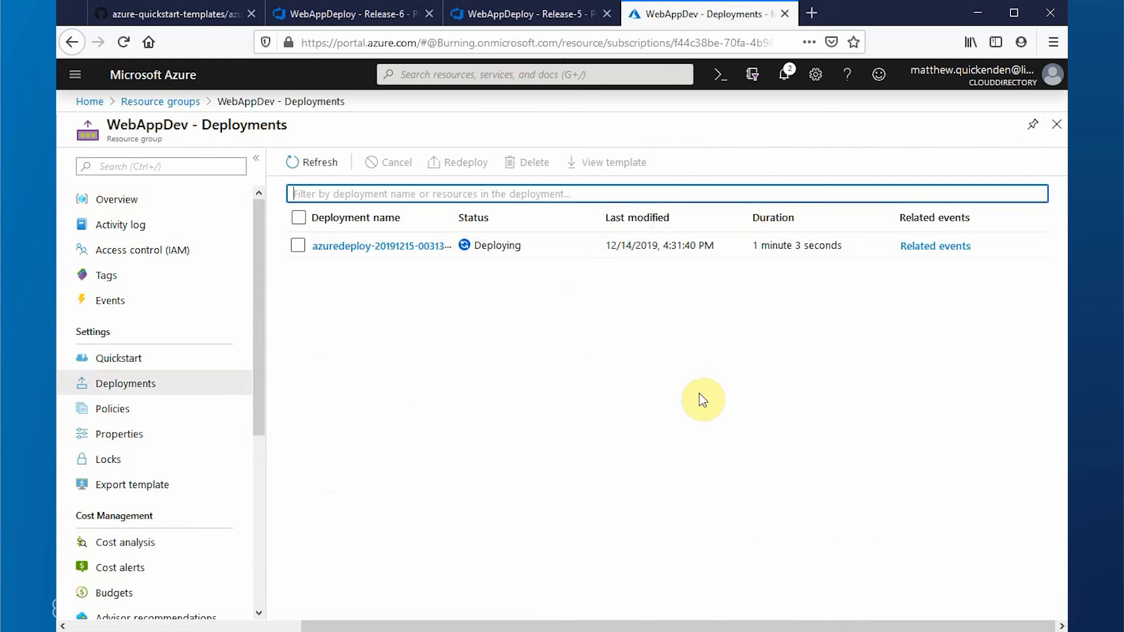
click(419, 253)
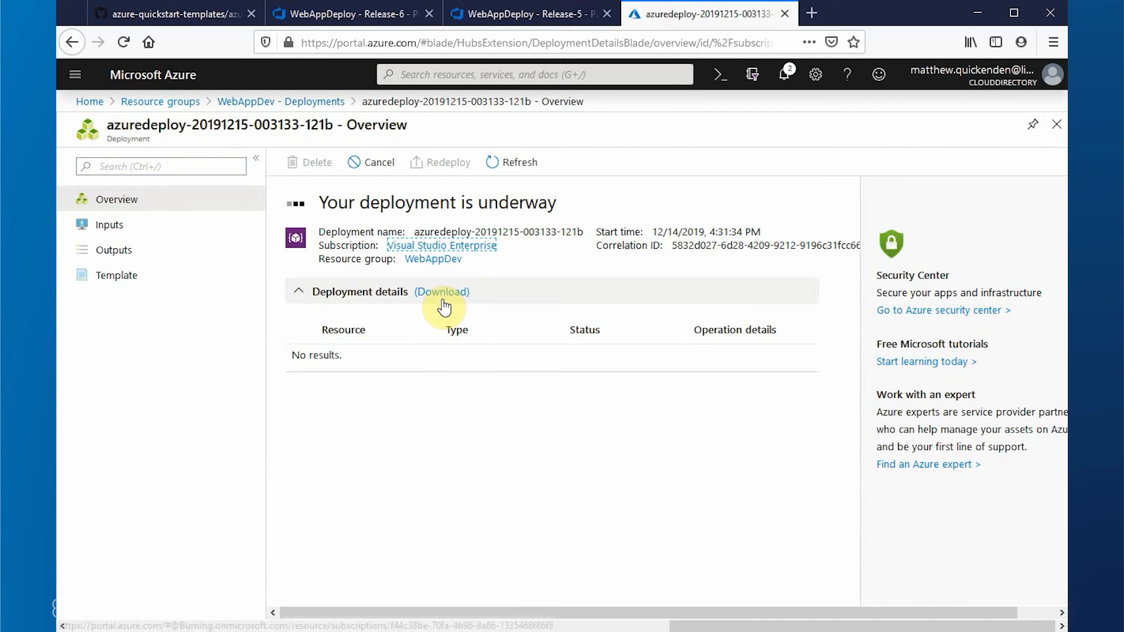
click(515, 164)
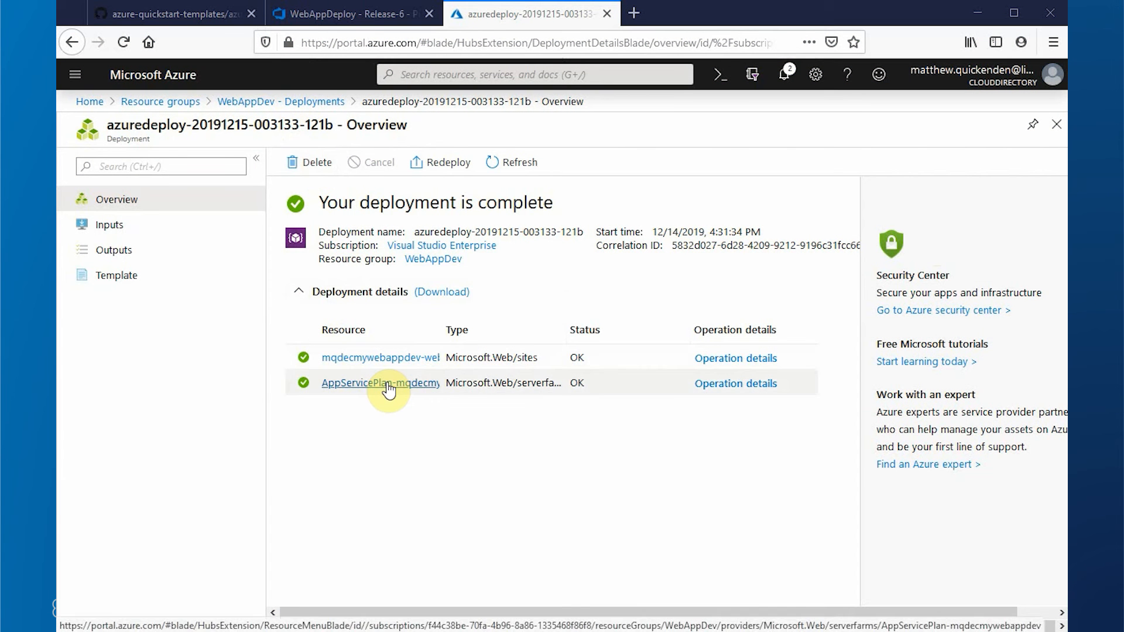
Step: Open the Dev slot of mqdecmywebappdev-webapp from the WebAppDev resource group and browse its deployed site
click(259, 106)
click(154, 102)
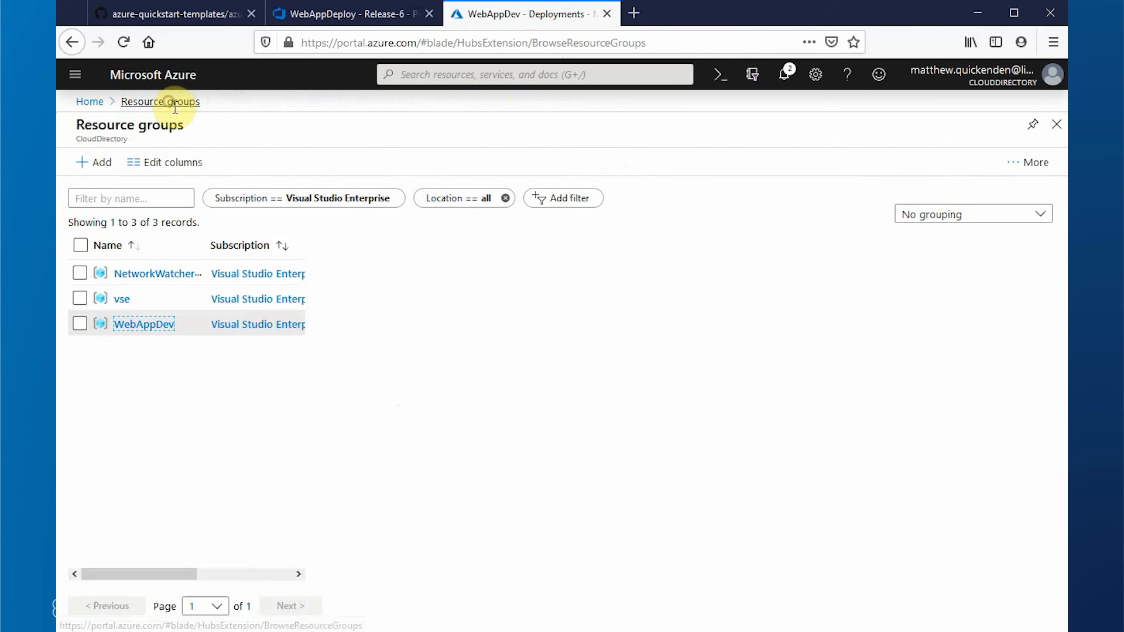
click(149, 325)
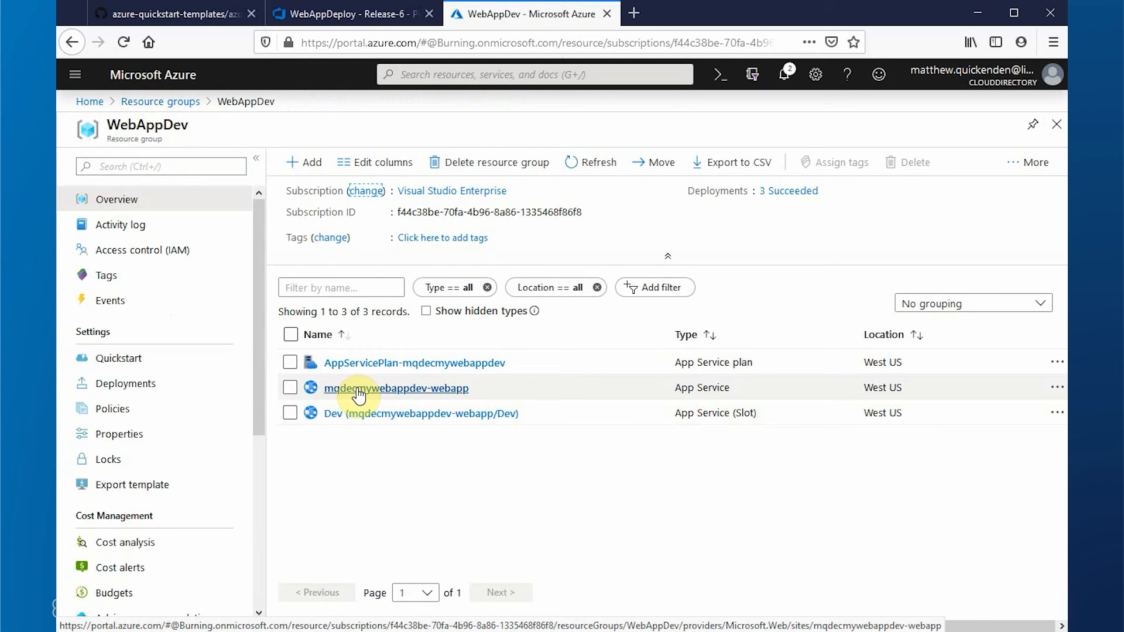
click(357, 415)
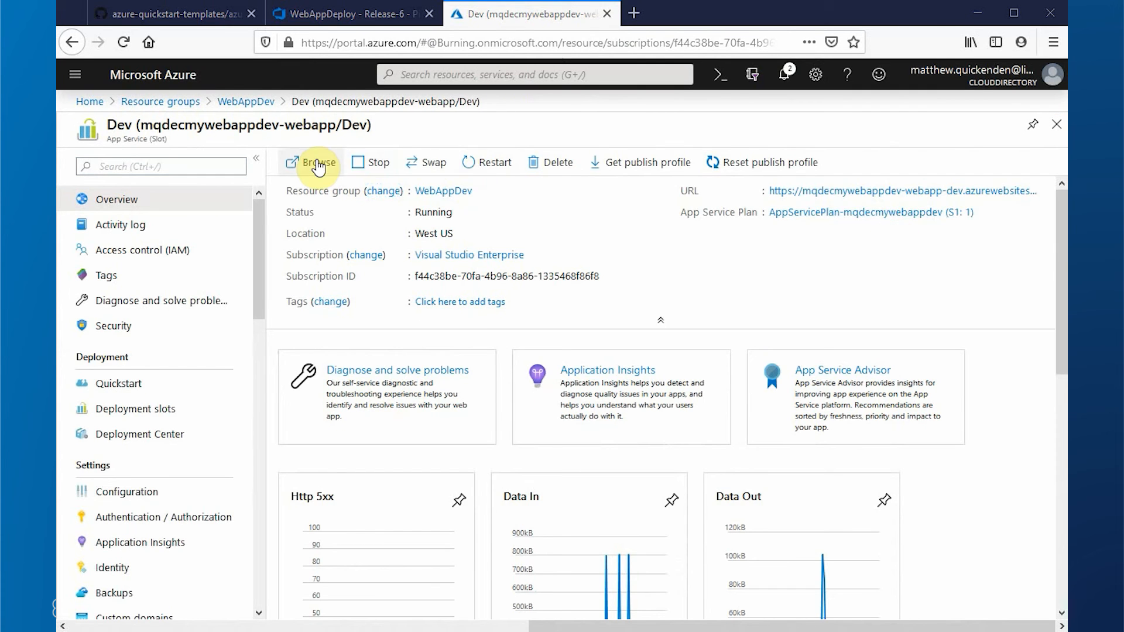
click(318, 166)
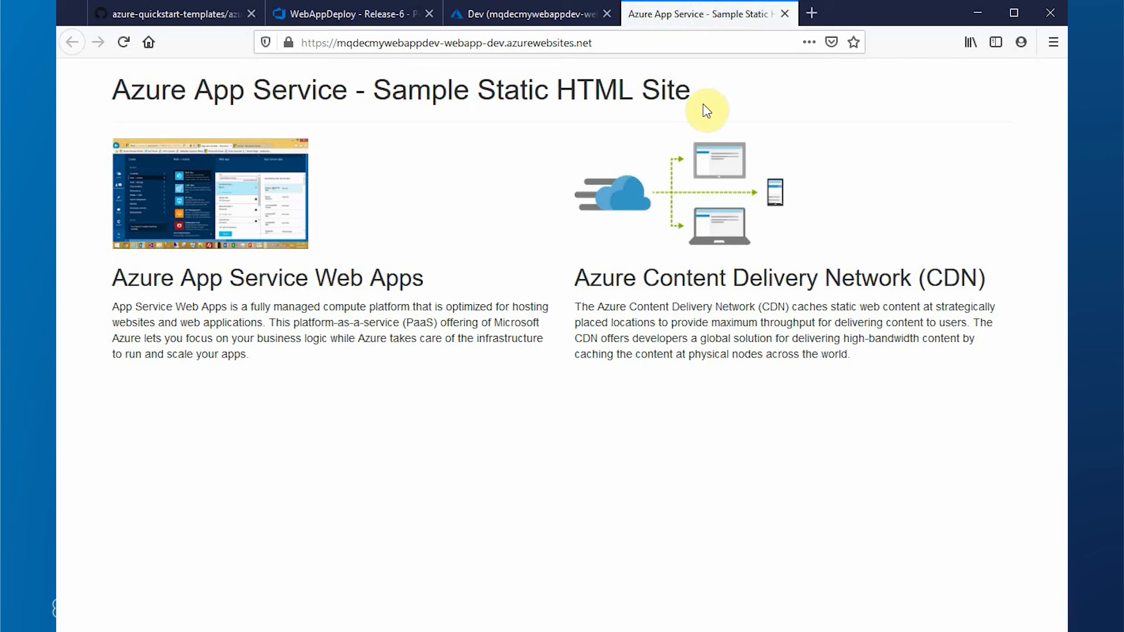
Step: Check the stage status of Release-6 and open the production mqdecmywebappdev-webapp App Service from the WebAppDev resource group
click(339, 18)
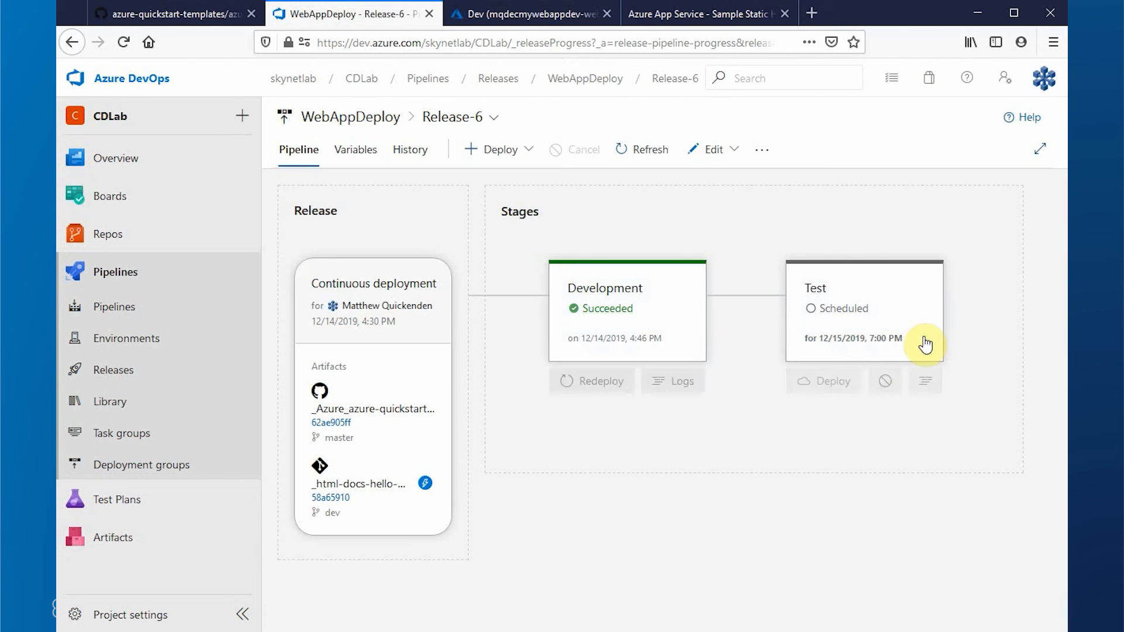
click(688, 14)
click(543, 14)
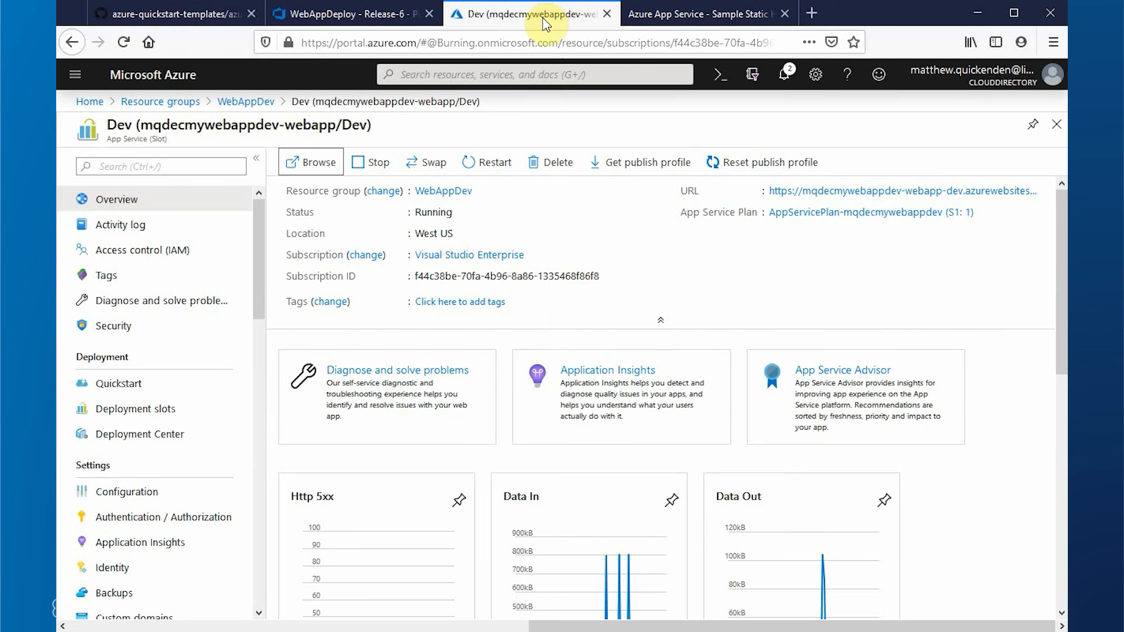
click(246, 101)
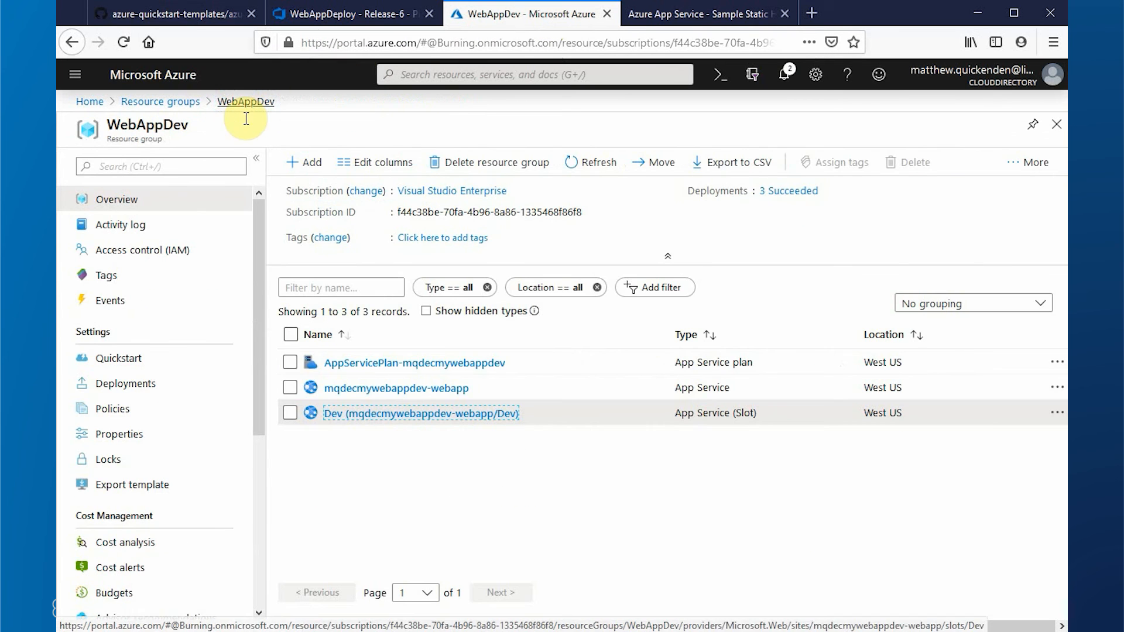
click(379, 389)
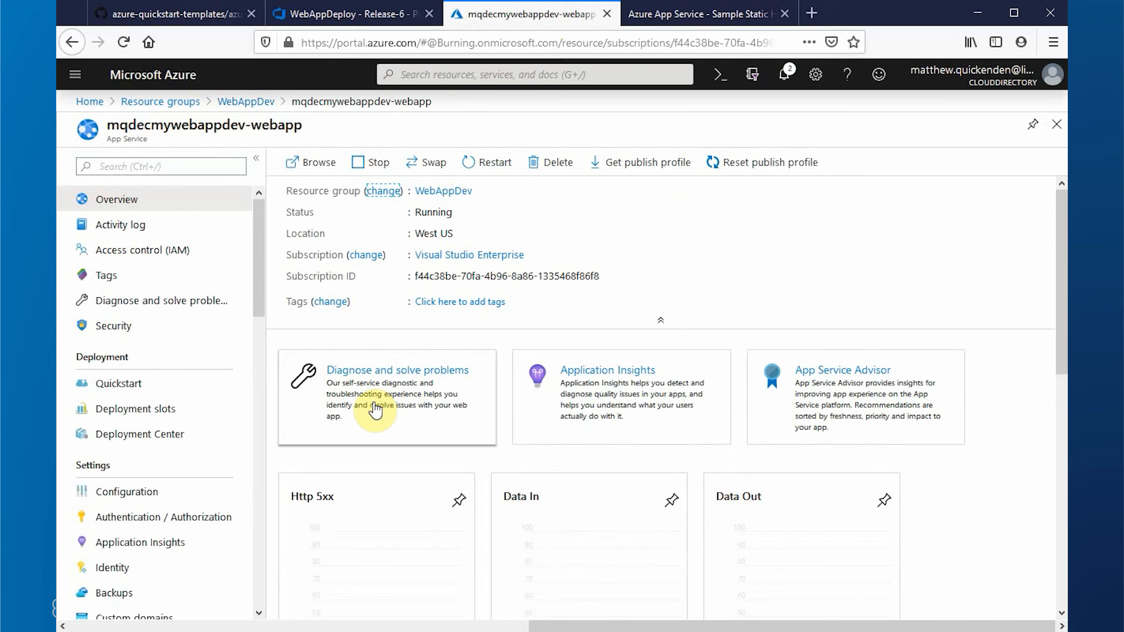
Step: Browse the deployed site of the production mqdecmywebappdev-webapp App Service
click(325, 166)
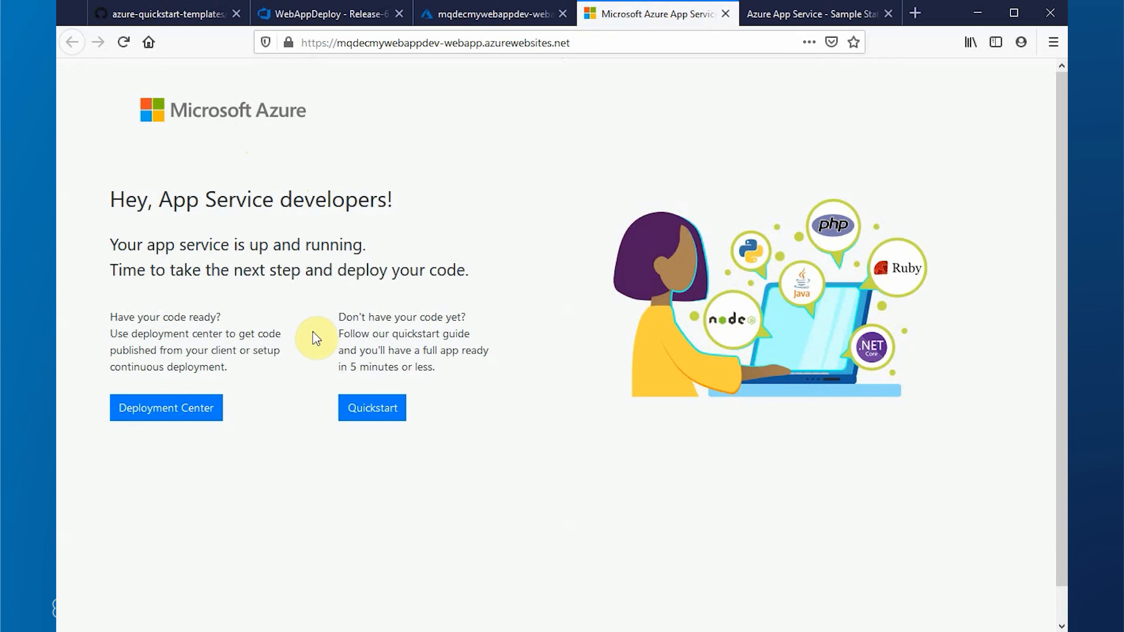
Step: In the Azure DevOps view of Release-6, manually deploy the Test stage with the comment "manual kick off"
click(309, 14)
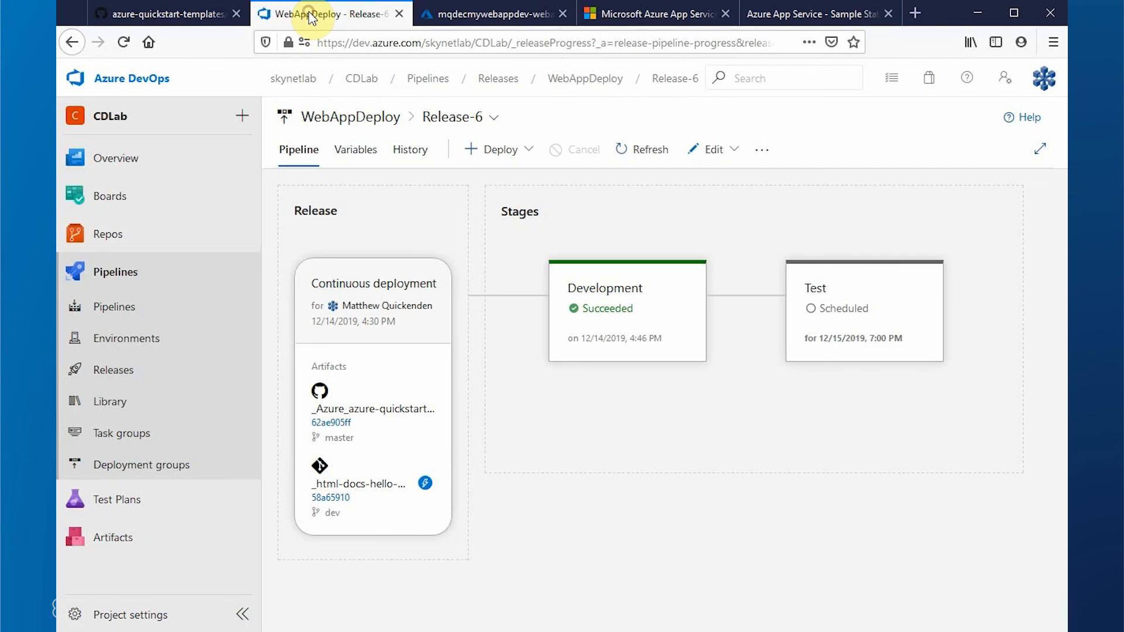
mouse_move(870, 306)
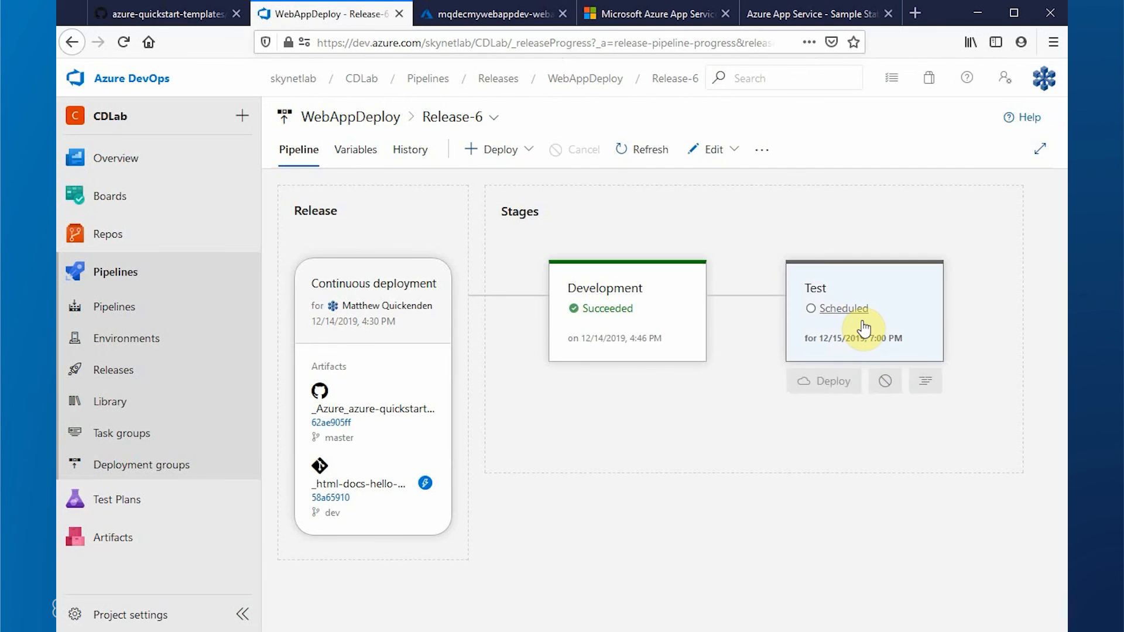
click(824, 387)
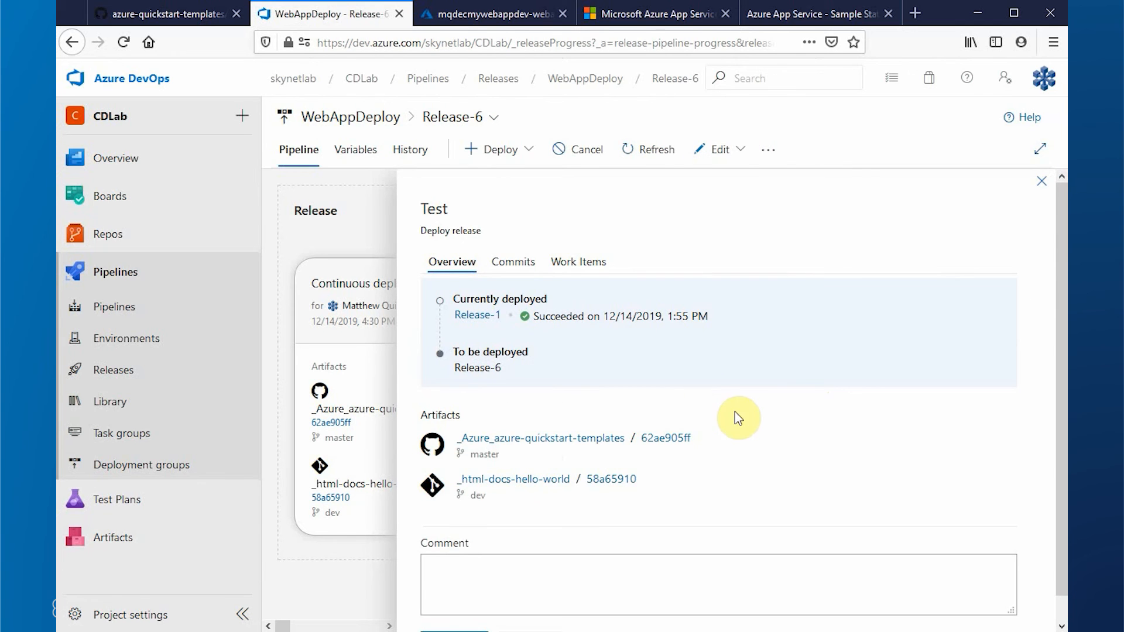
scroll(638, 349, down, 1)
click(505, 553)
text(manual kick off)
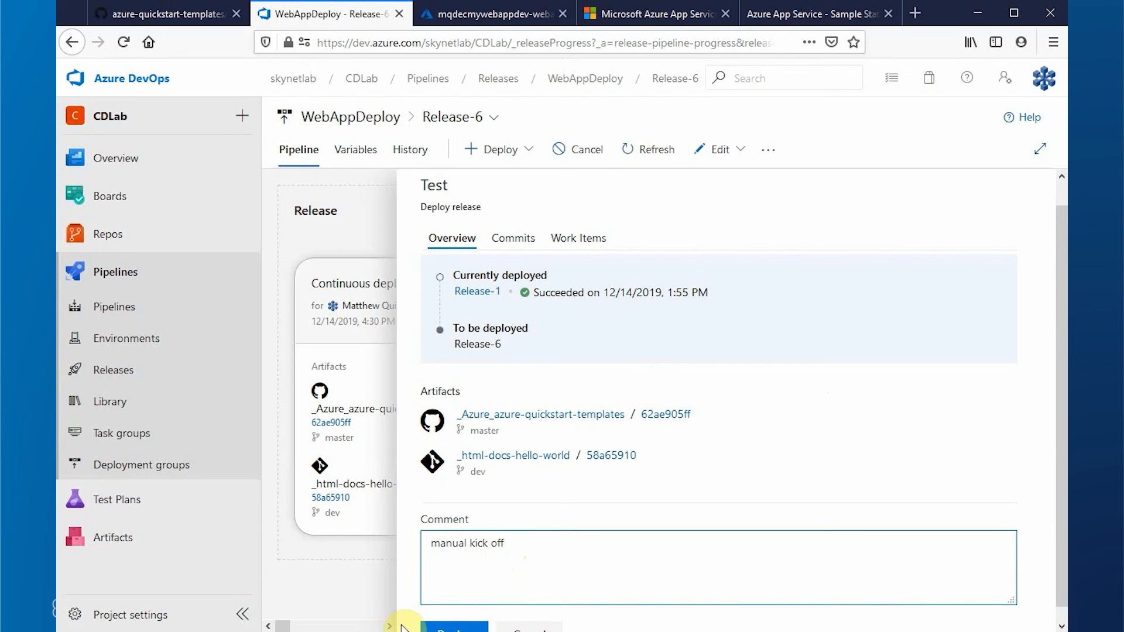
scroll(433, 618, down, 1)
click(445, 615)
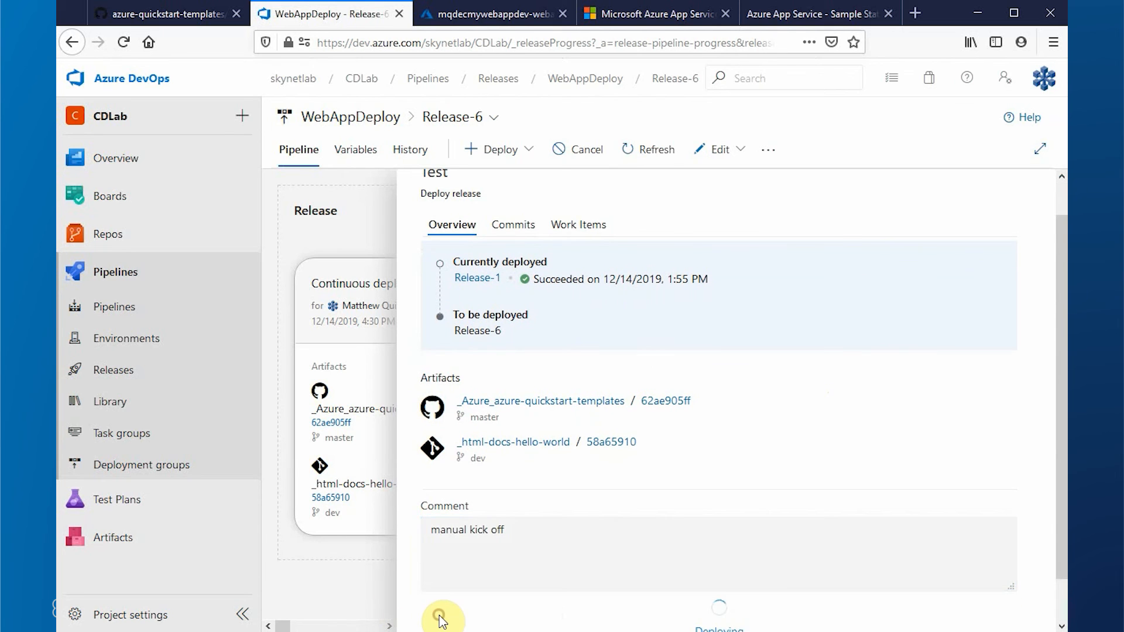
Step: Check the Test stage's progress in Release-6 and review the Development stage's agent job logs
mouse_move(802, 334)
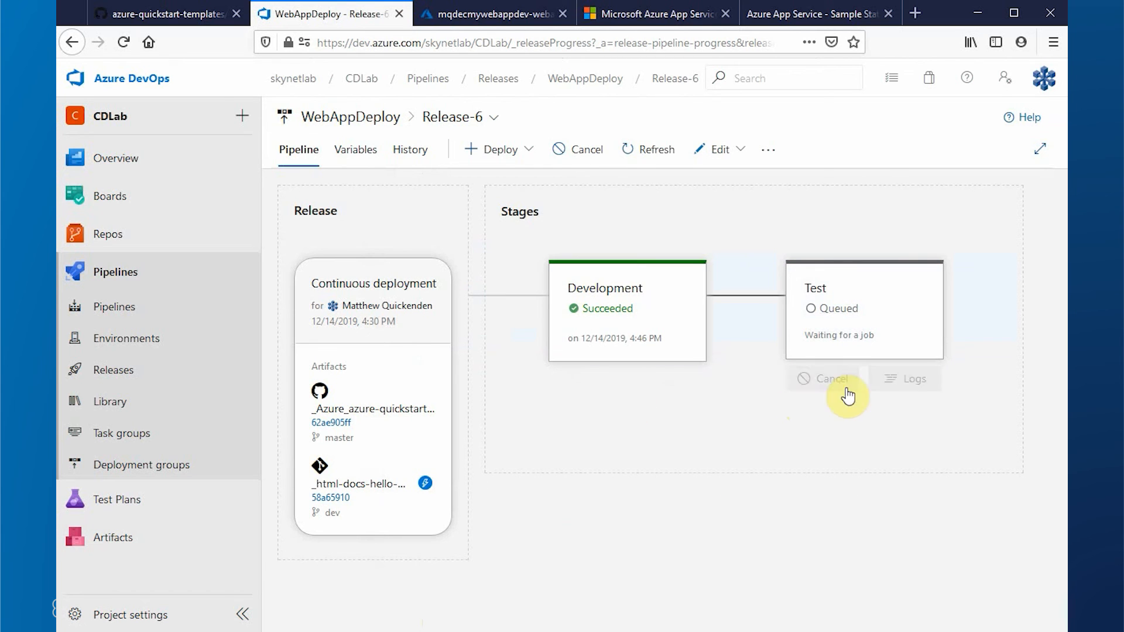
mouse_move(610, 319)
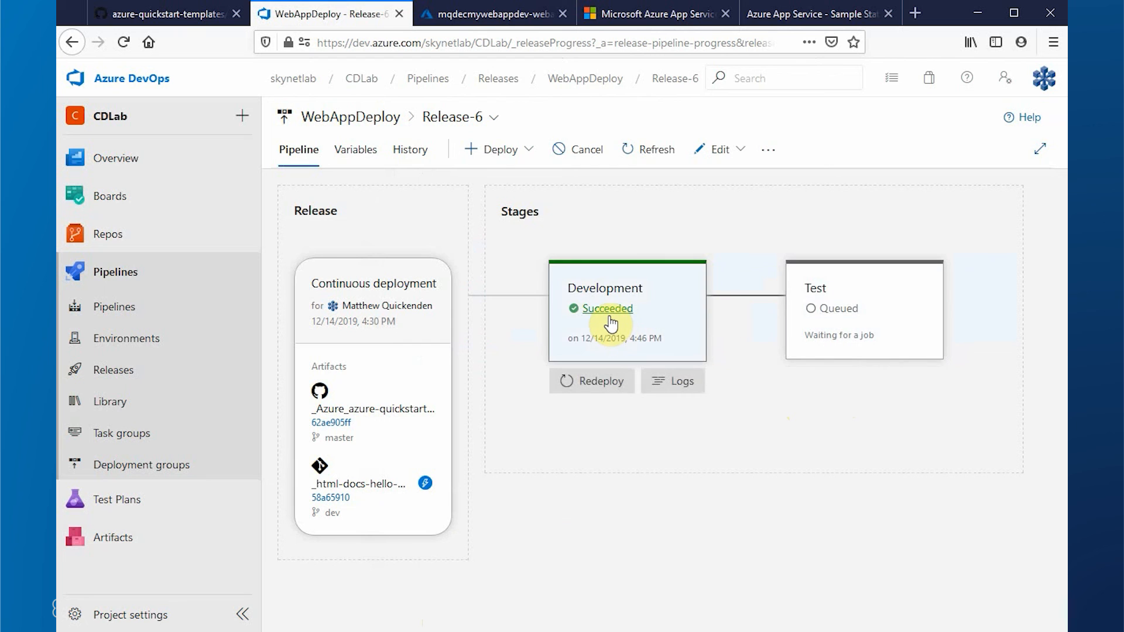
click(592, 319)
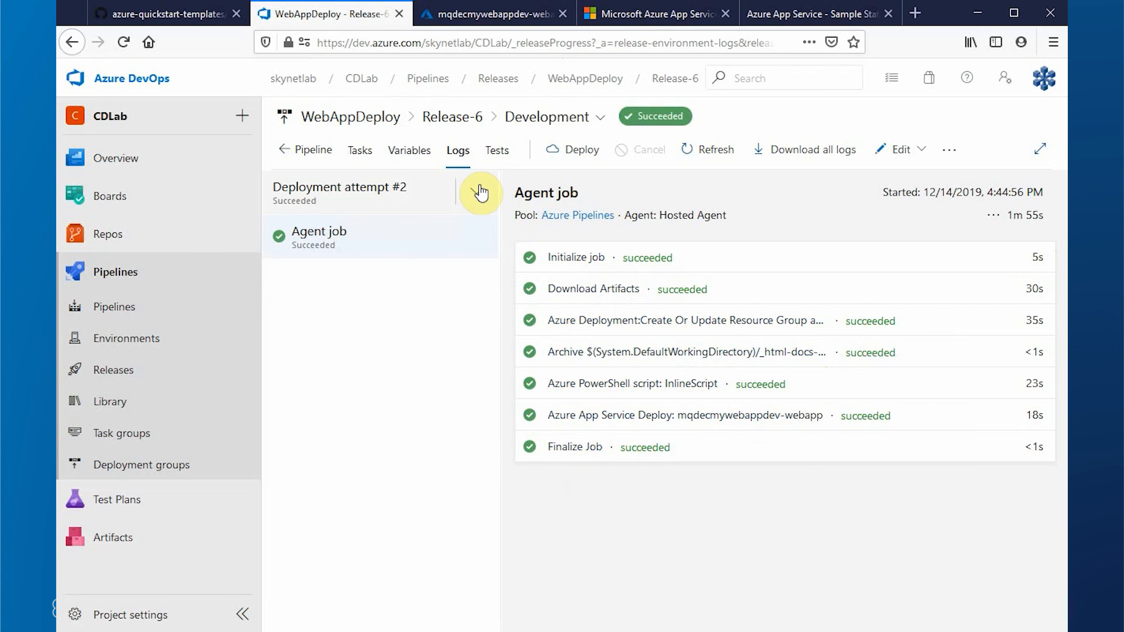
click(462, 120)
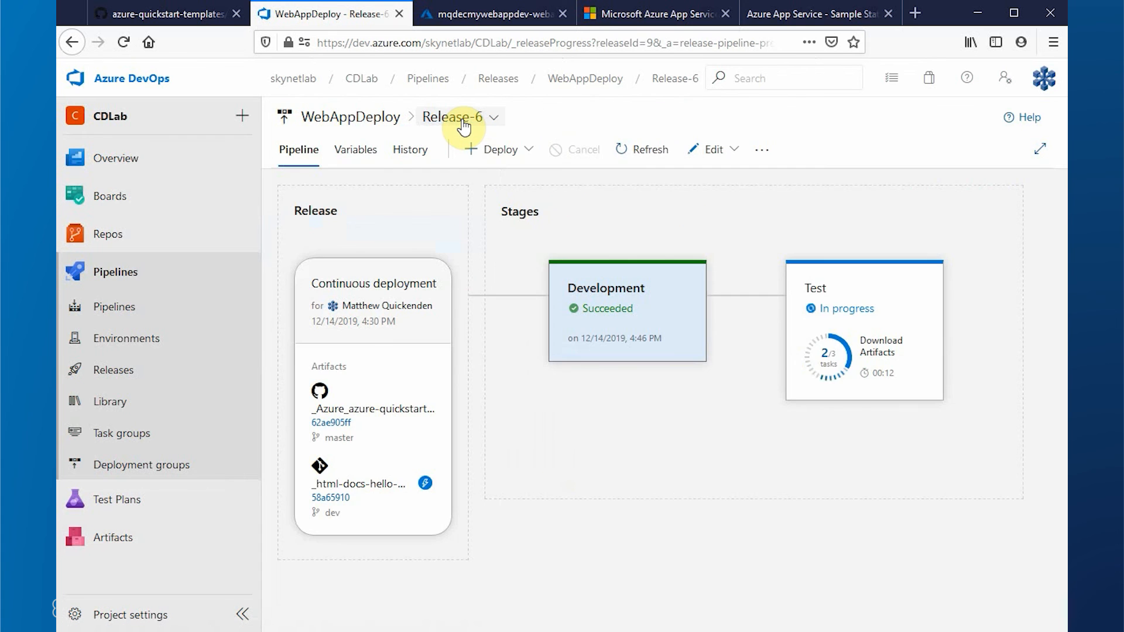
mouse_move(832, 314)
mouse_move(924, 412)
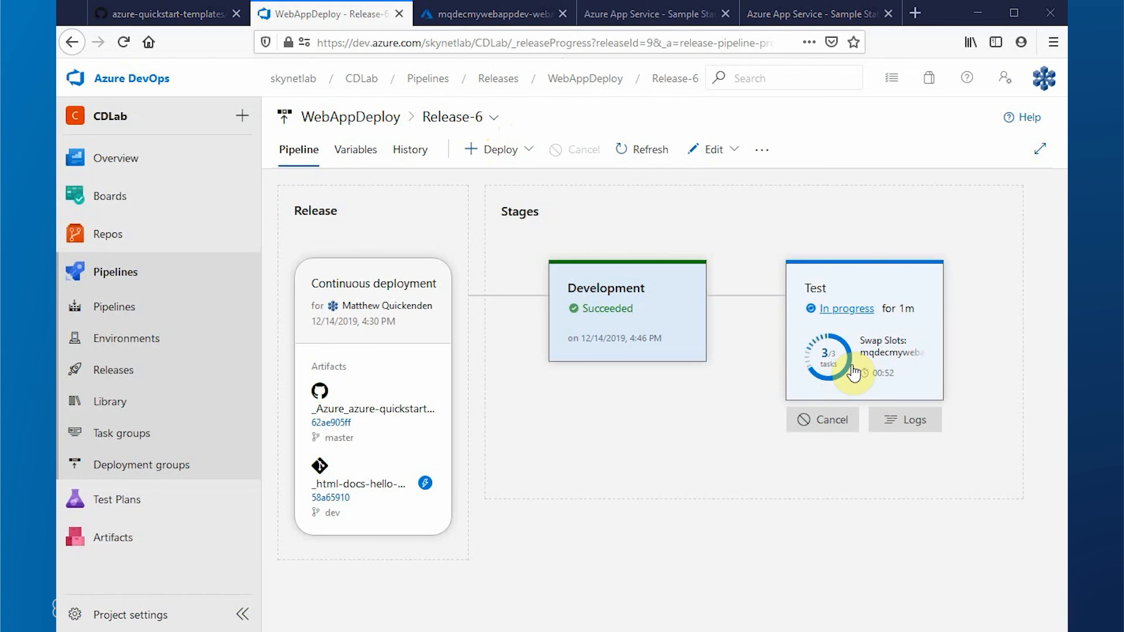
Step: Compare the addresses and content of the production and refreshed dev slot sites, and recheck the stages and artifacts of Release-6
click(671, 14)
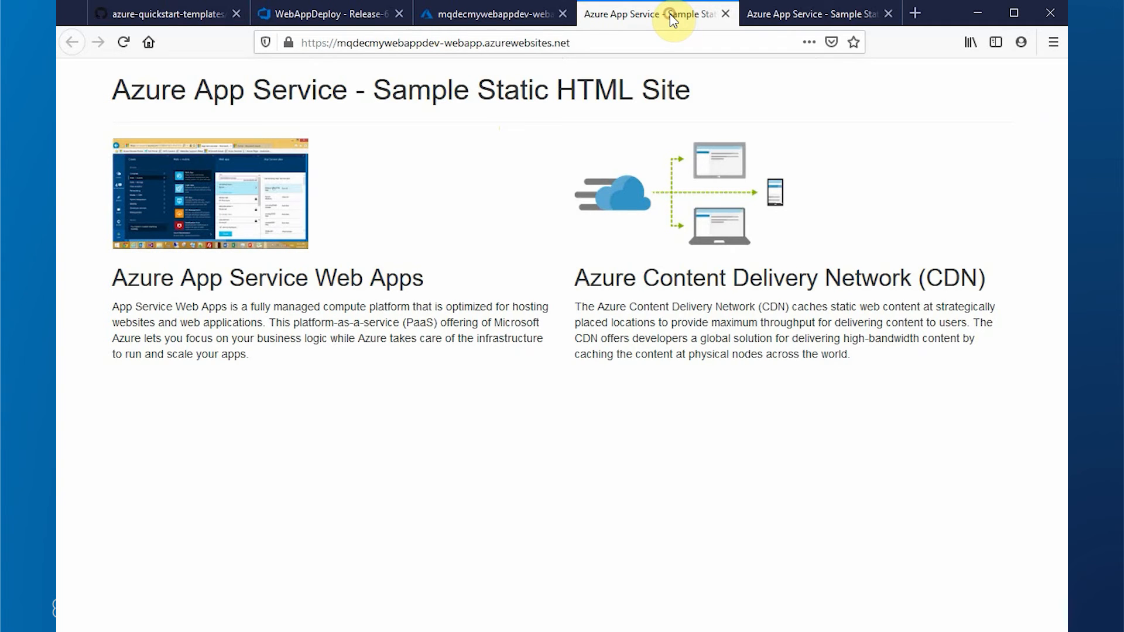
click(815, 15)
key(F5)
drag(506, 42, 436, 45)
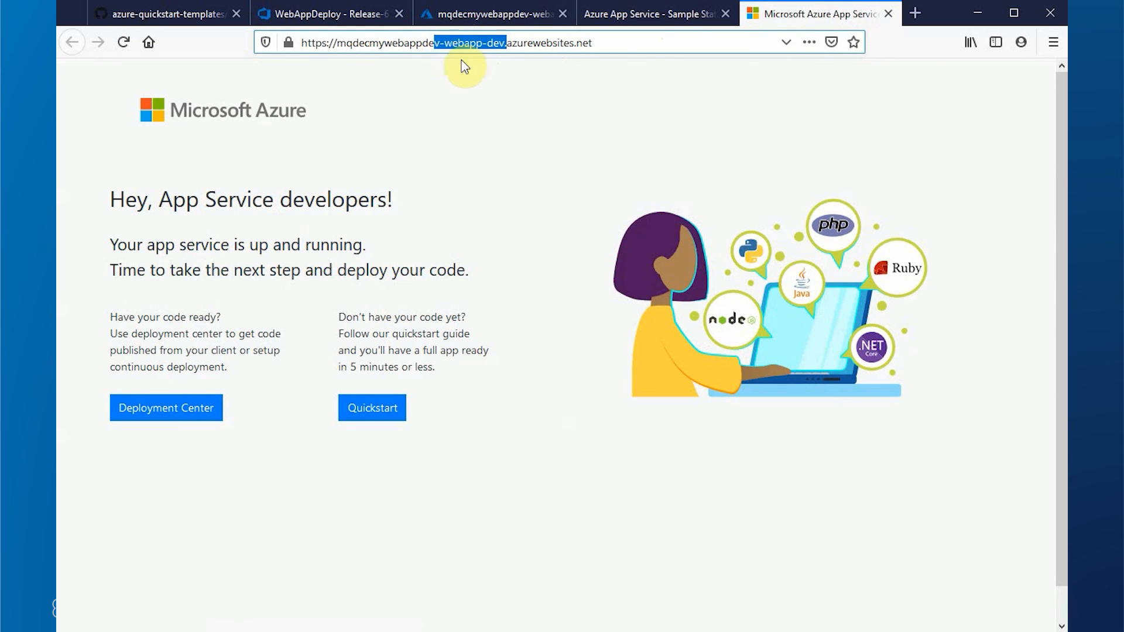
click(642, 15)
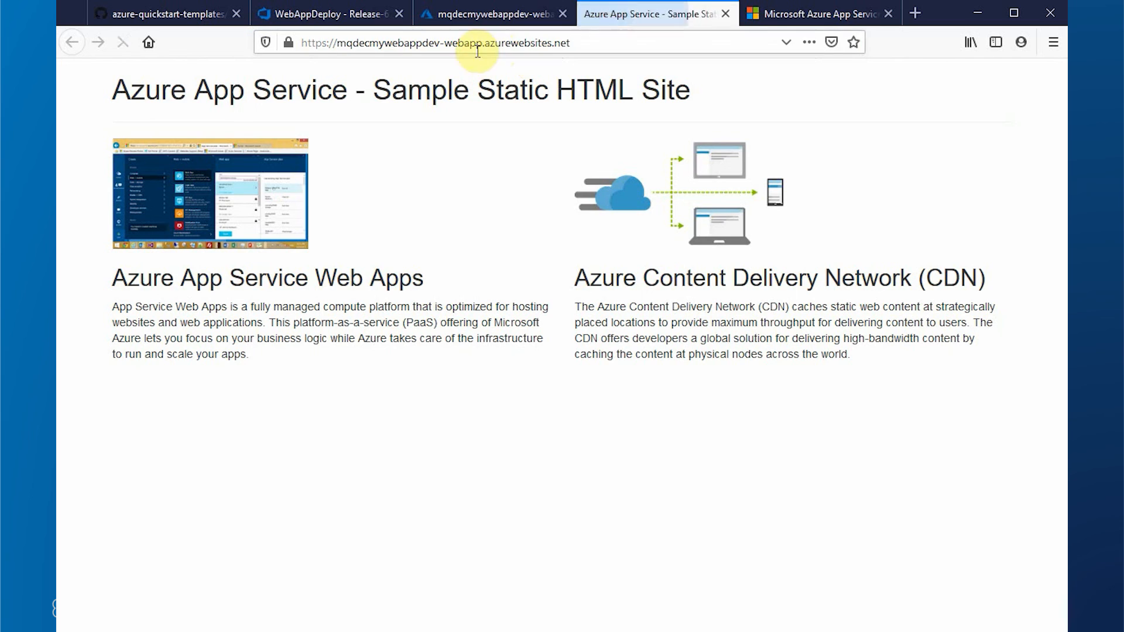
drag(346, 44, 585, 44)
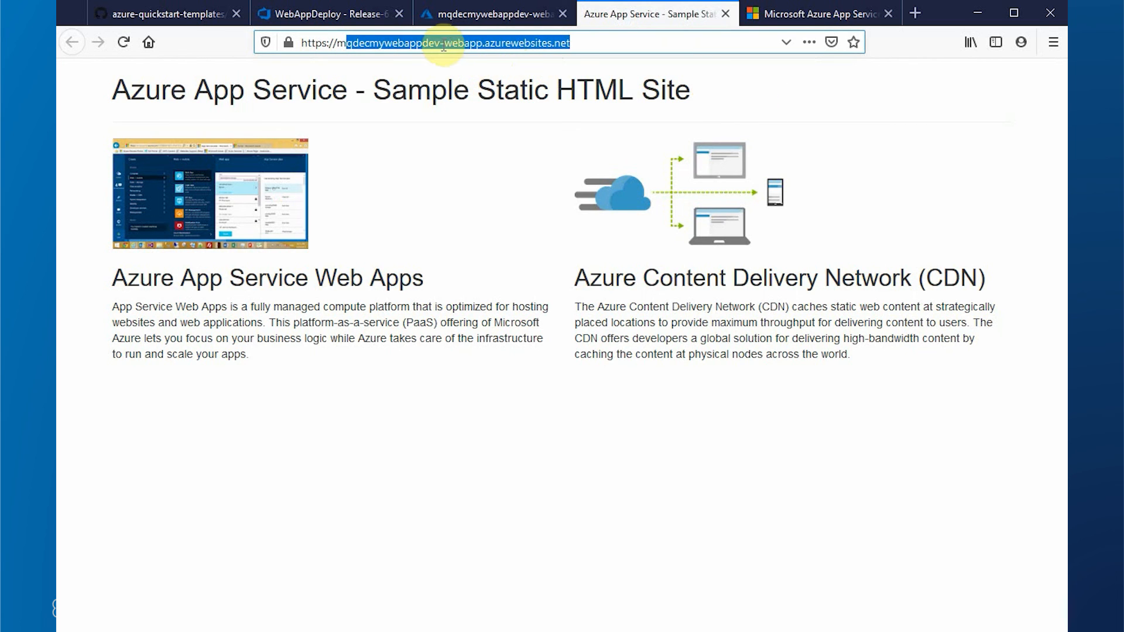
drag(444, 43, 408, 82)
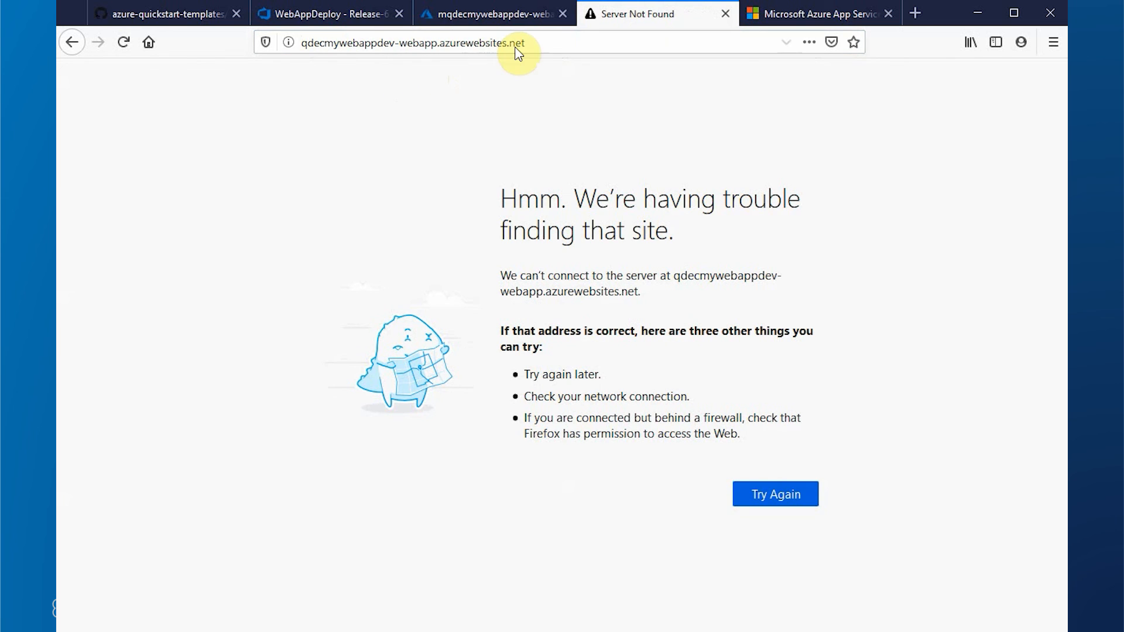
click(76, 46)
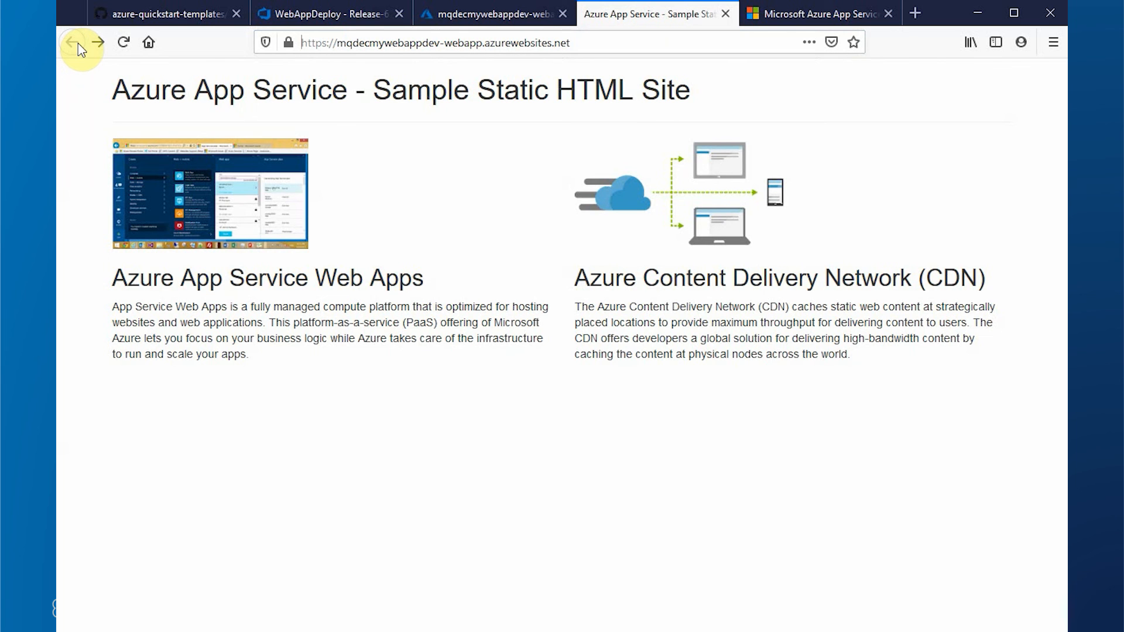
click(315, 17)
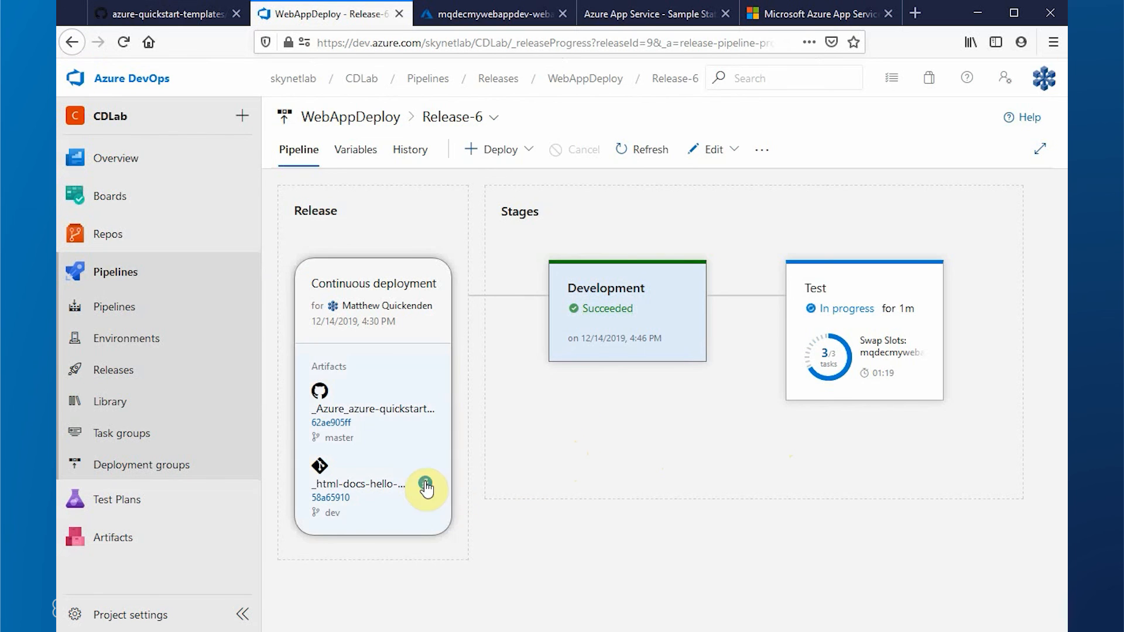
mouse_move(432, 495)
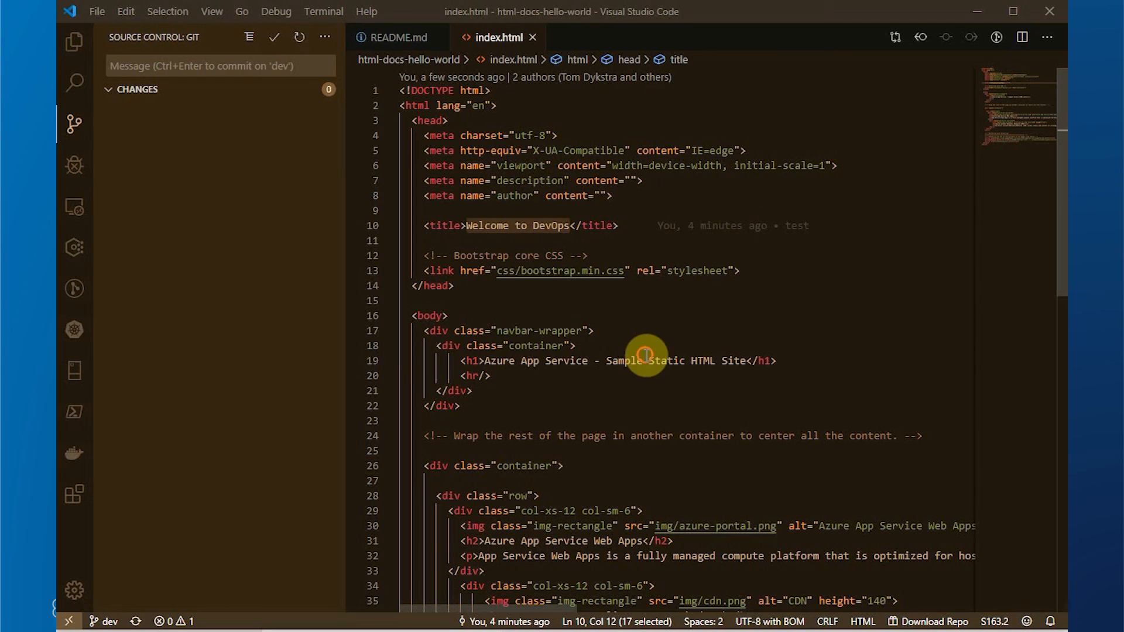
Step: In Visual Studio Code, change the h1 heading in index.html to "Welcome to DevOps" and save the file
click(644, 361)
drag(748, 361, 490, 358)
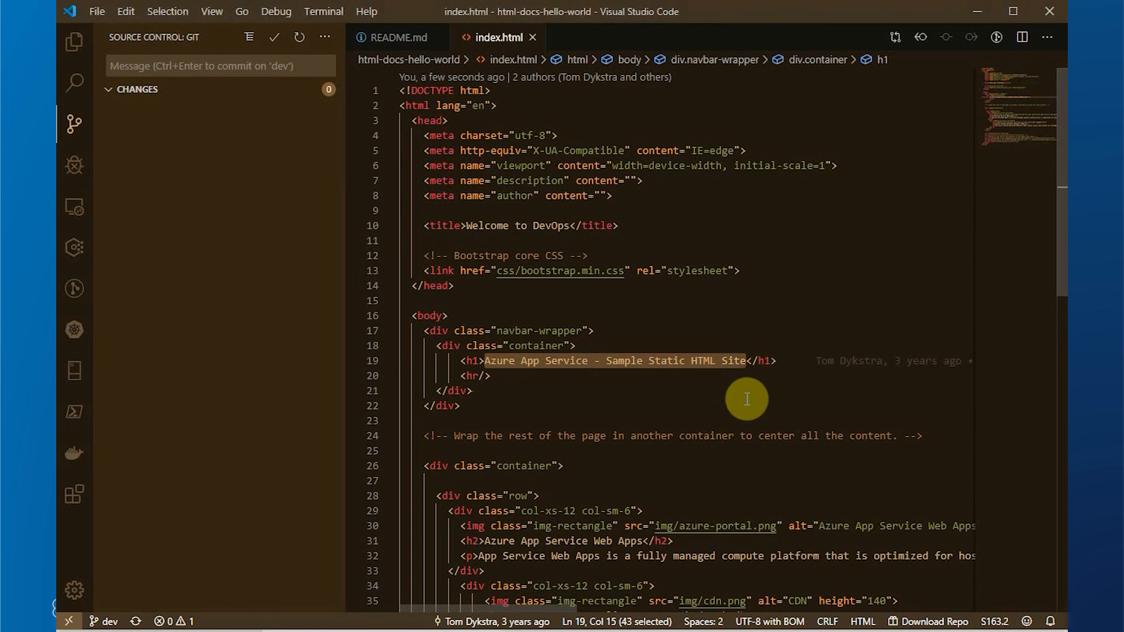
text(Welcome to DevOps)
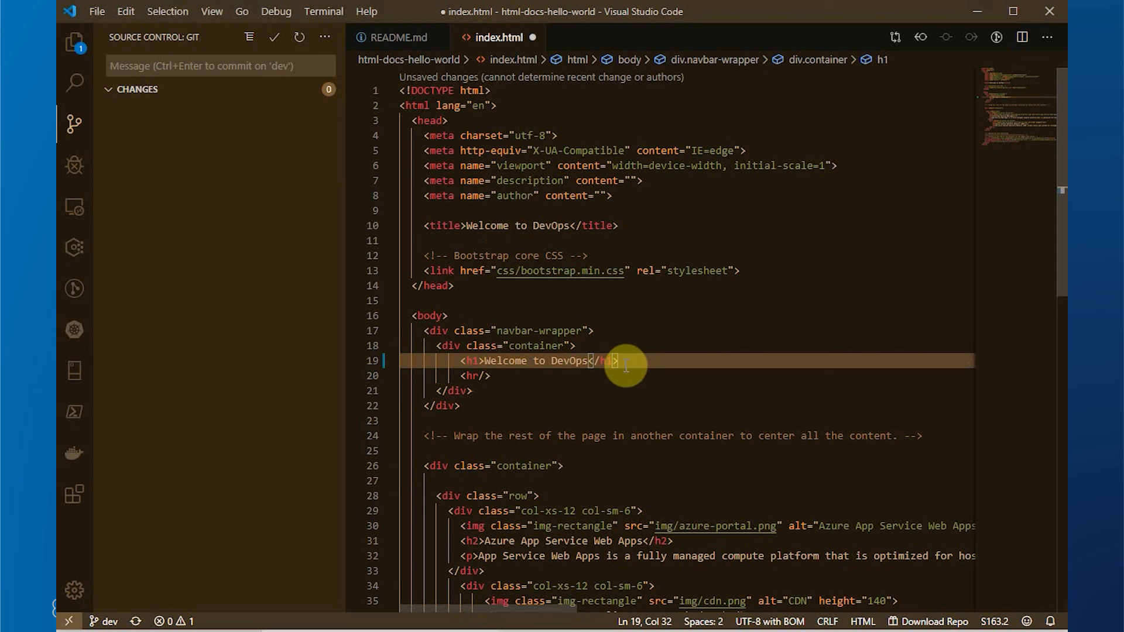
key(ctrl+s)
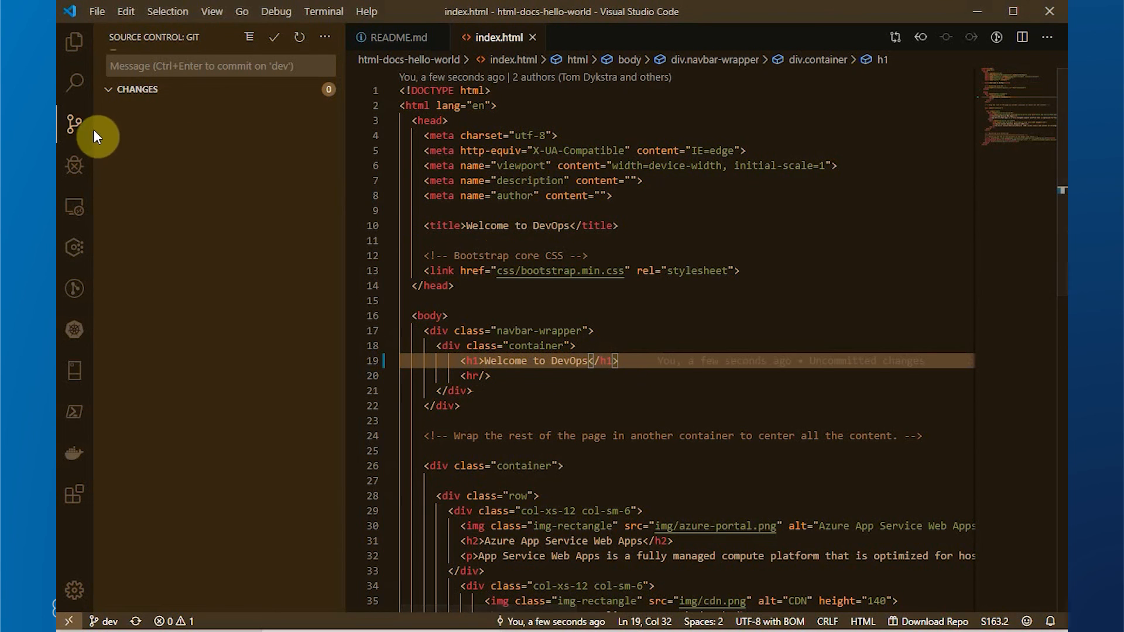
Step: Commit the index.html change to the dev branch with the message "Welcome to DevOps" and push it
click(269, 66)
text(Welcome to DevOps)
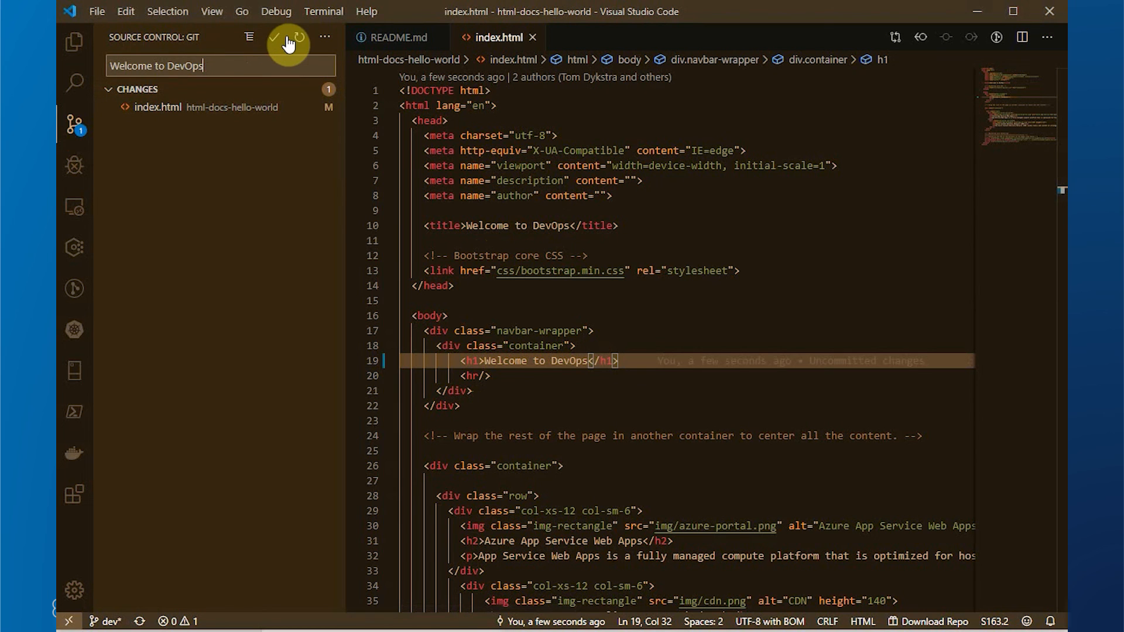
click(271, 38)
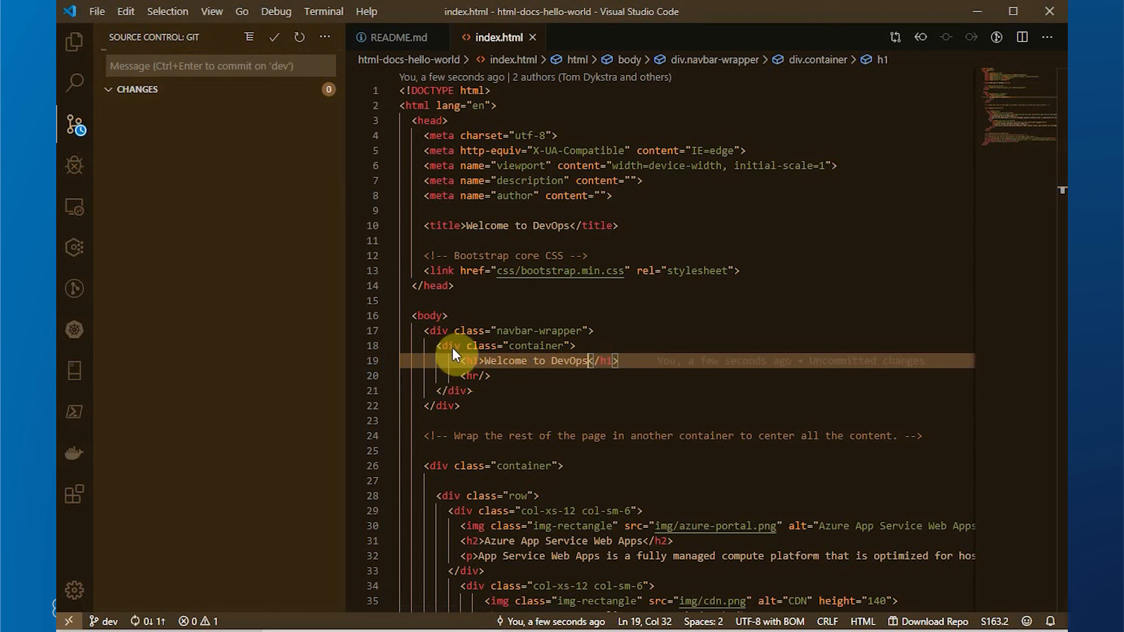
drag(484, 360, 589, 361)
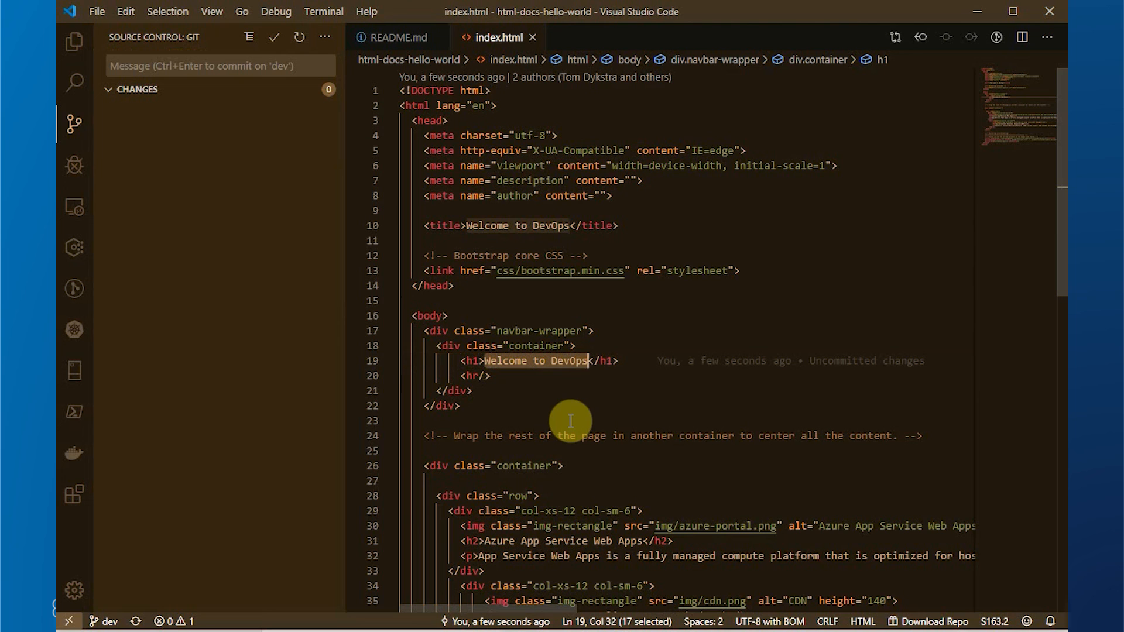
Step: Switch back to Azure DevOps in the browser and open the list of WebAppDeploy releases
click(967, 13)
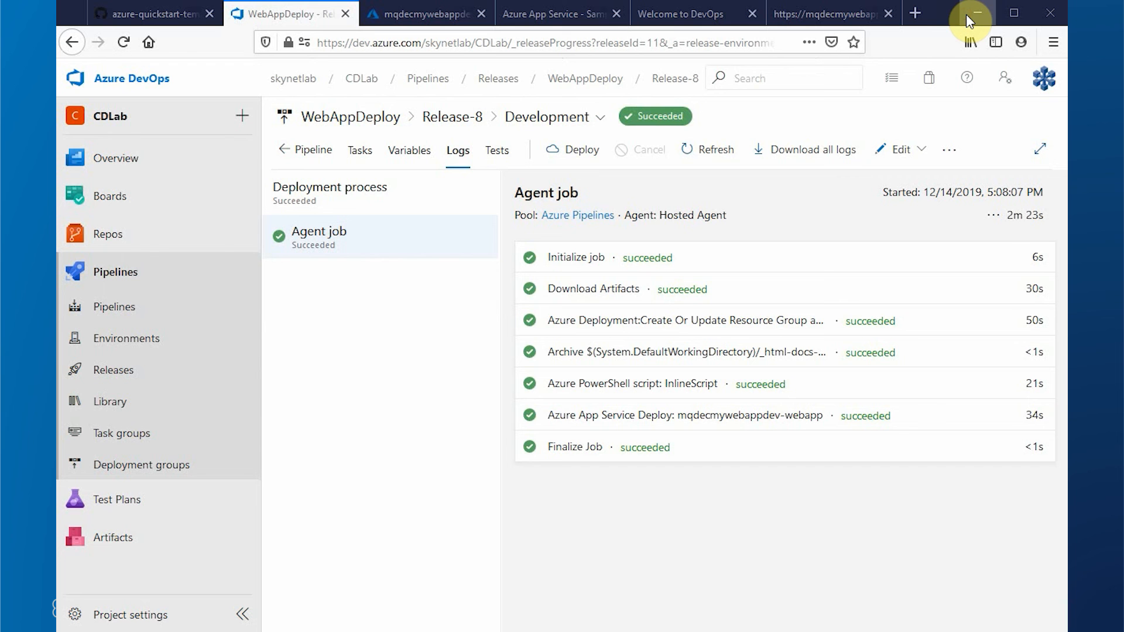
click(349, 118)
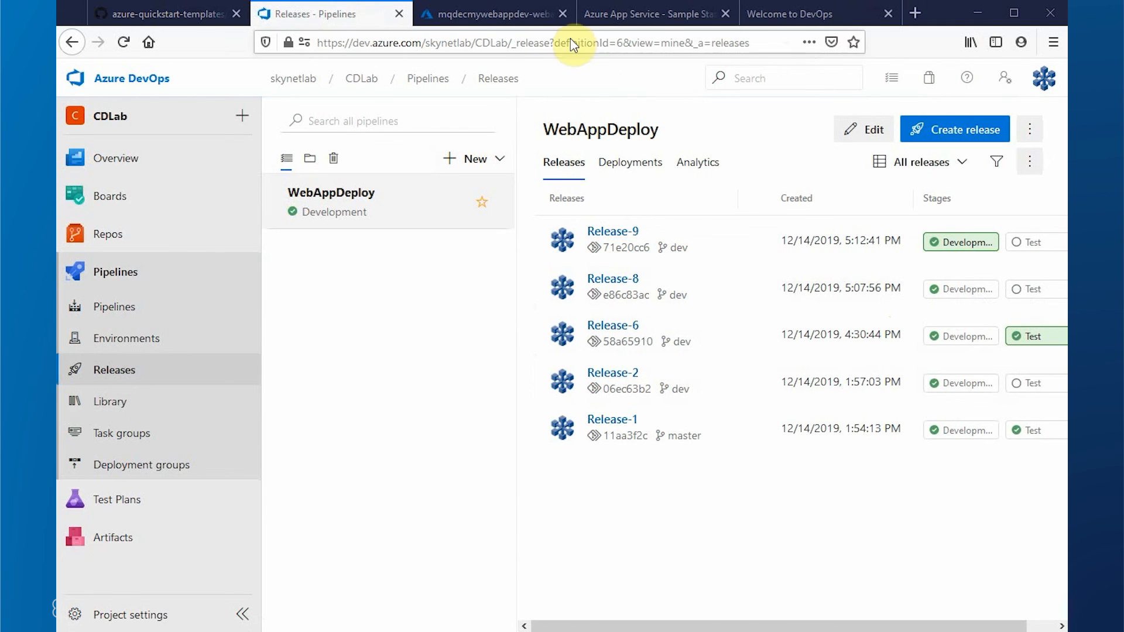
Step: Refresh the production and dev slot sites and compare their page headings and addresses
click(641, 13)
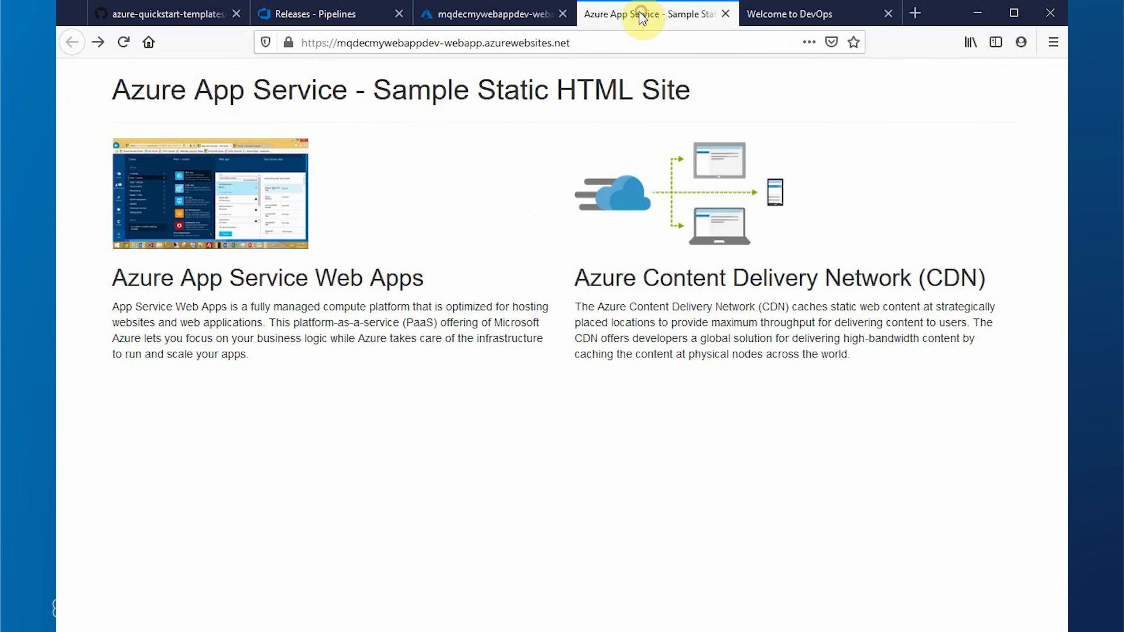
key(F5)
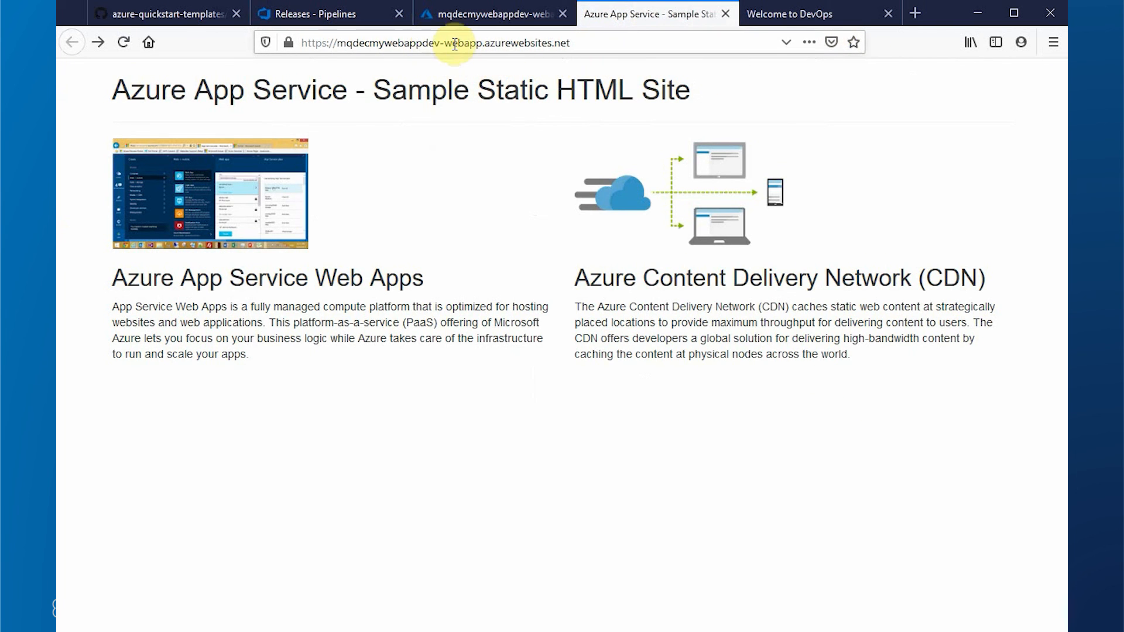
drag(195, 91, 598, 101)
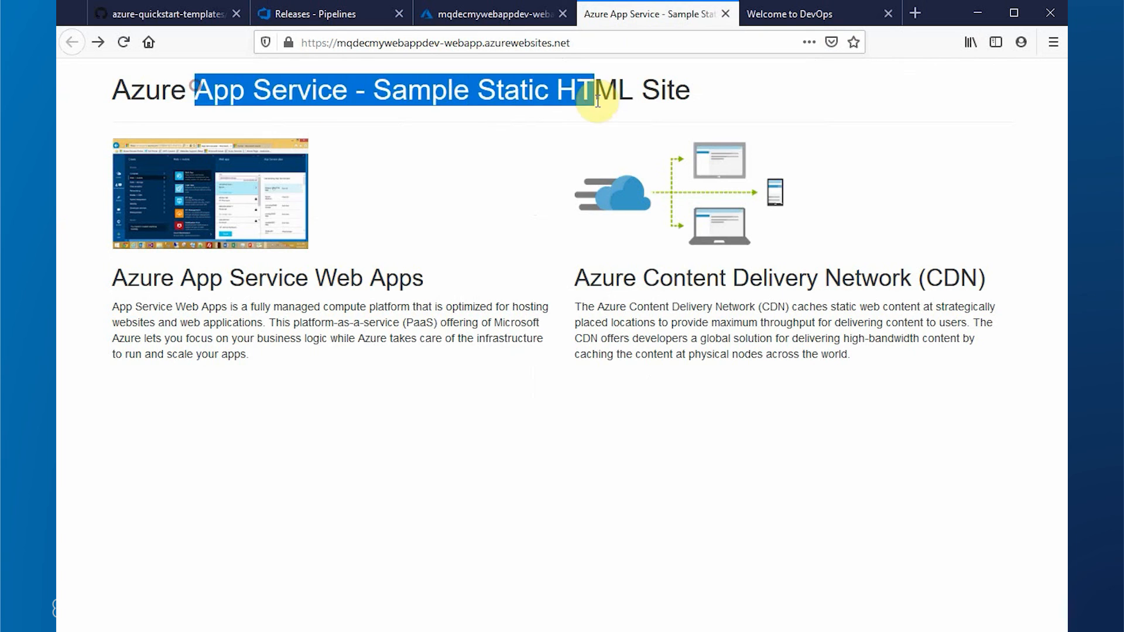
click(815, 13)
key(F5)
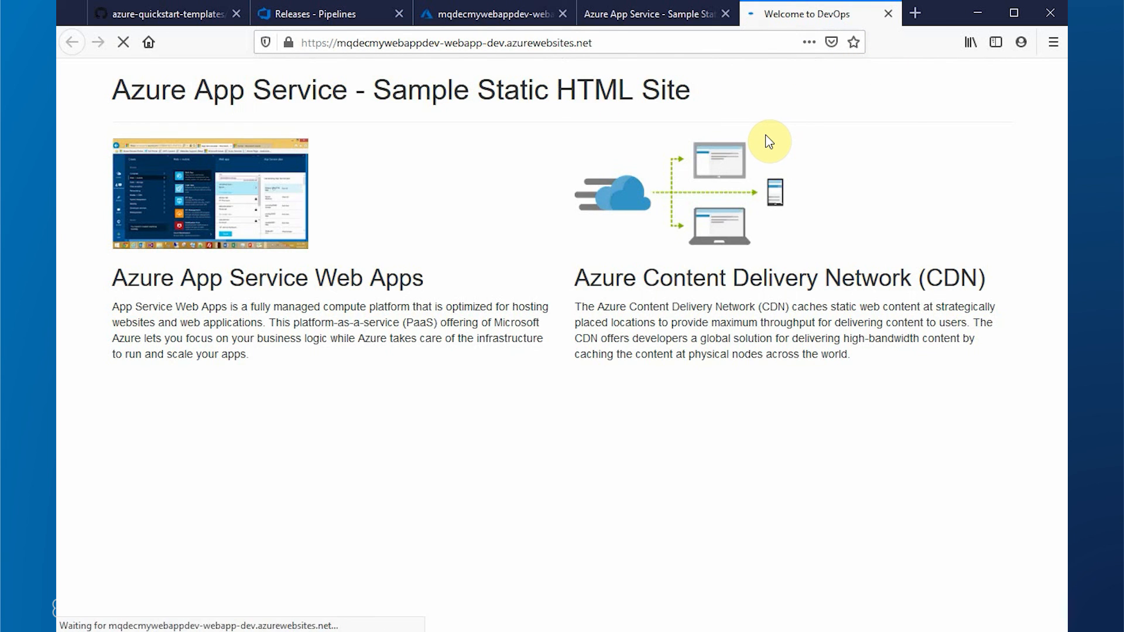
drag(111, 87, 394, 93)
click(485, 51)
click(301, 88)
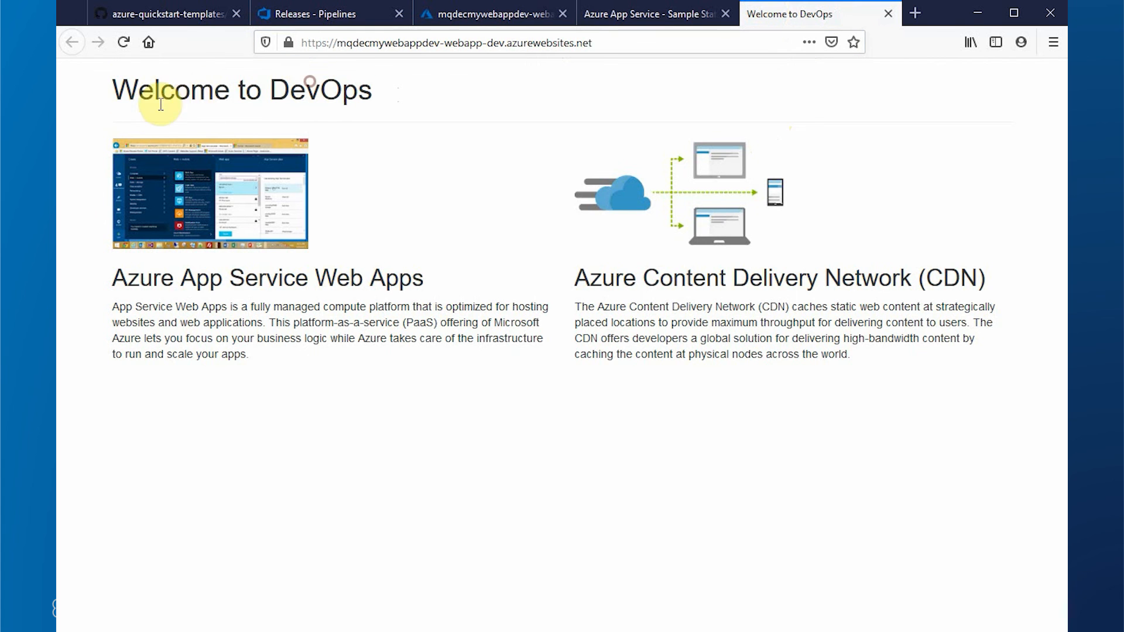